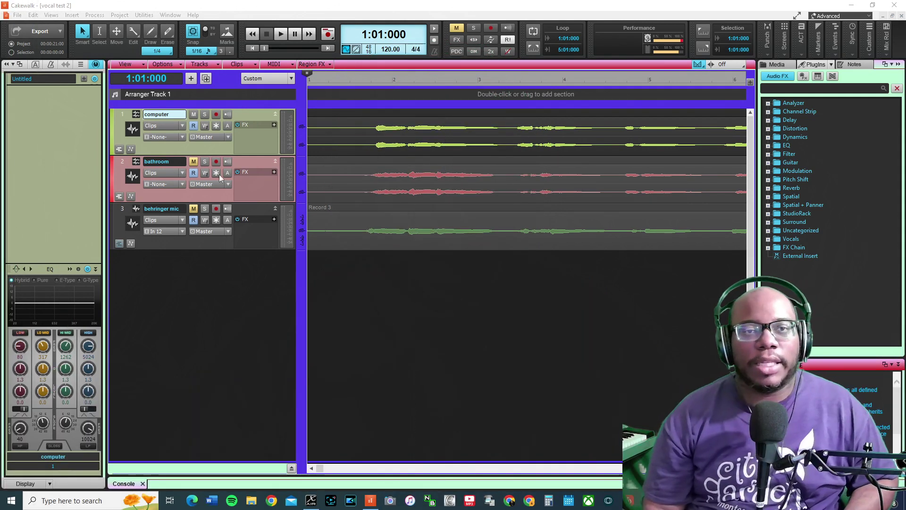
Step: Import the "Vocal test" project from the BandLab projects into the current session and undo the import
left_click(120, 119)
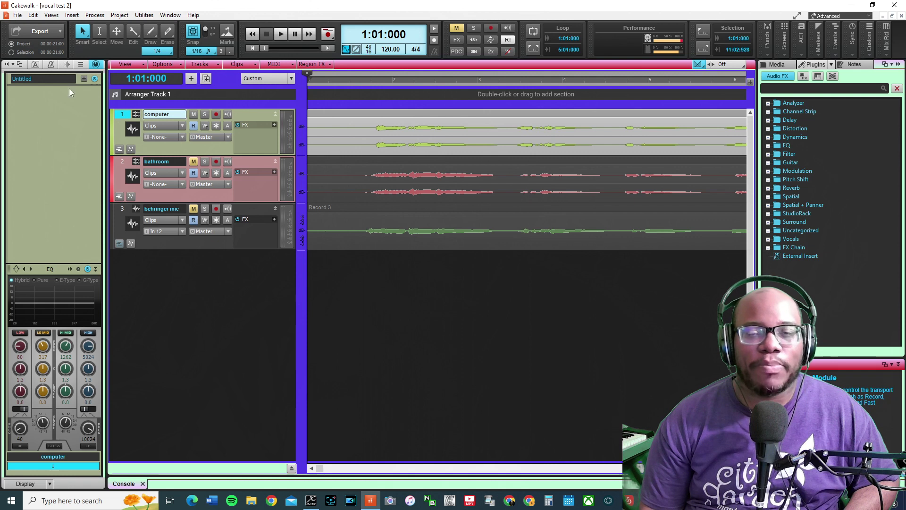
left_click(17, 16)
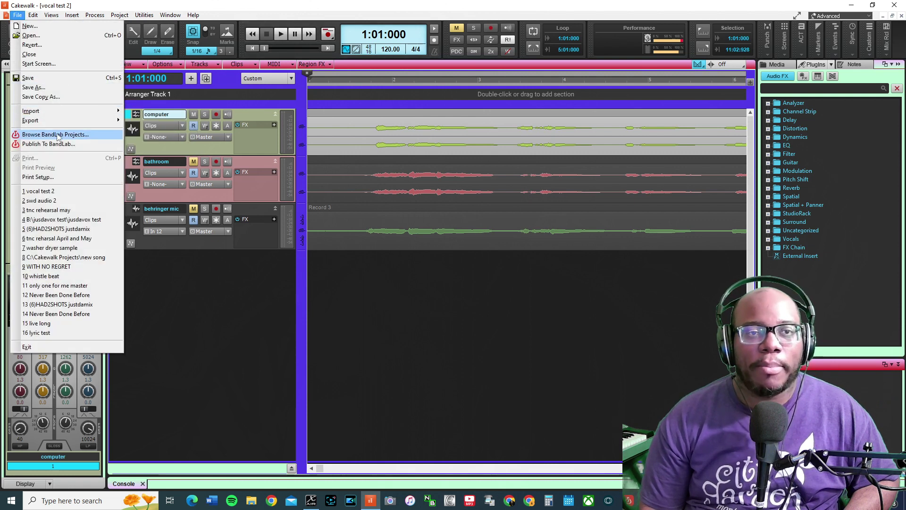
left_click(78, 135)
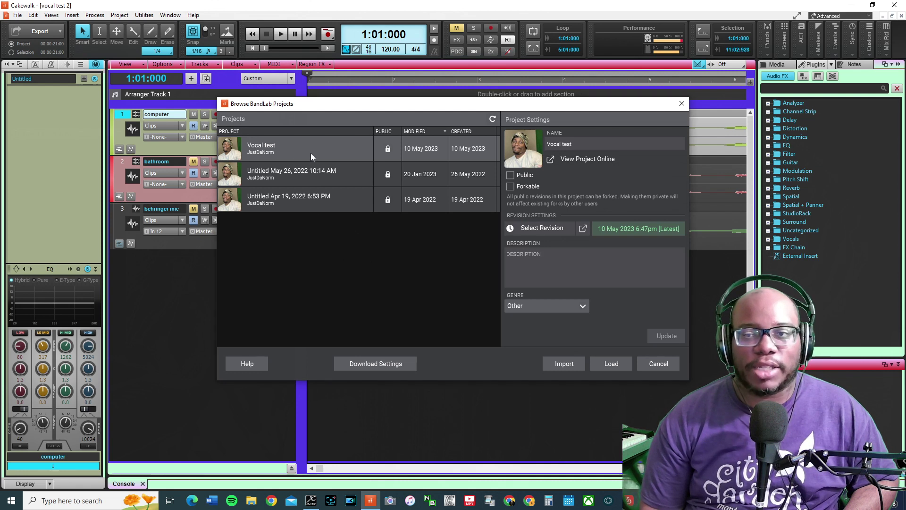
left_click(561, 365)
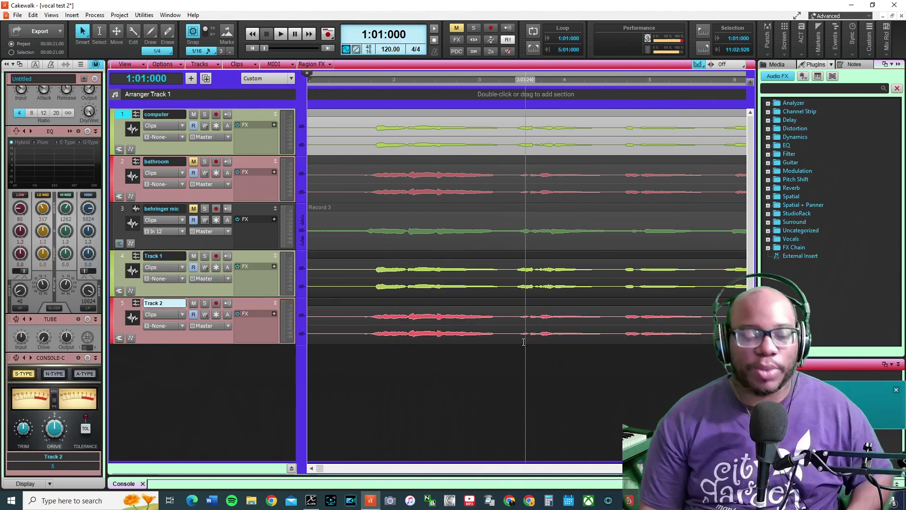
key("ctrl+z")
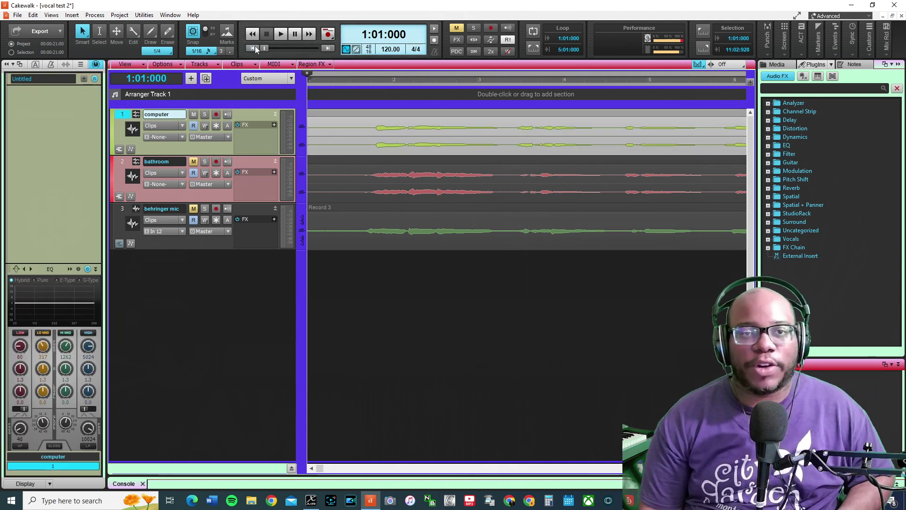
Step: Solo the computer track, play it back to listen, and unsolo it with the playhead returned to the start
left_click(124, 117)
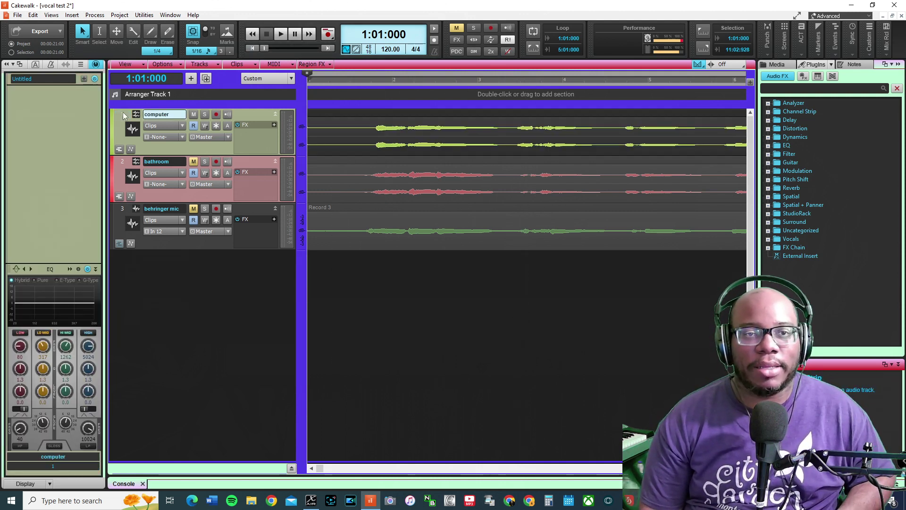
left_click(123, 116)
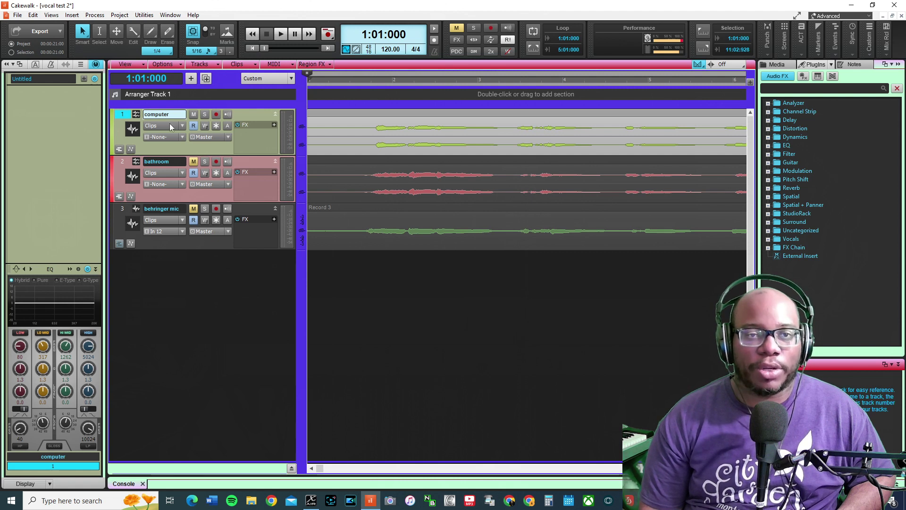
left_click(204, 115)
key("space")
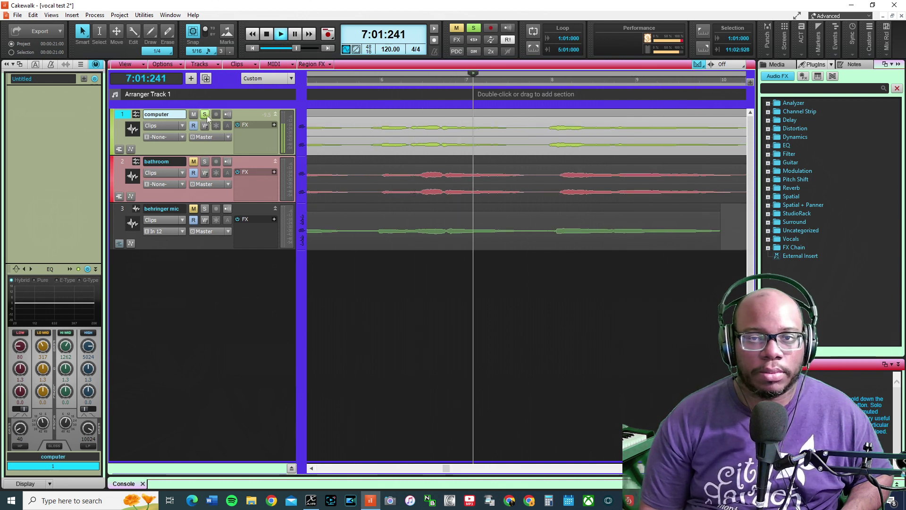
left_click(205, 114)
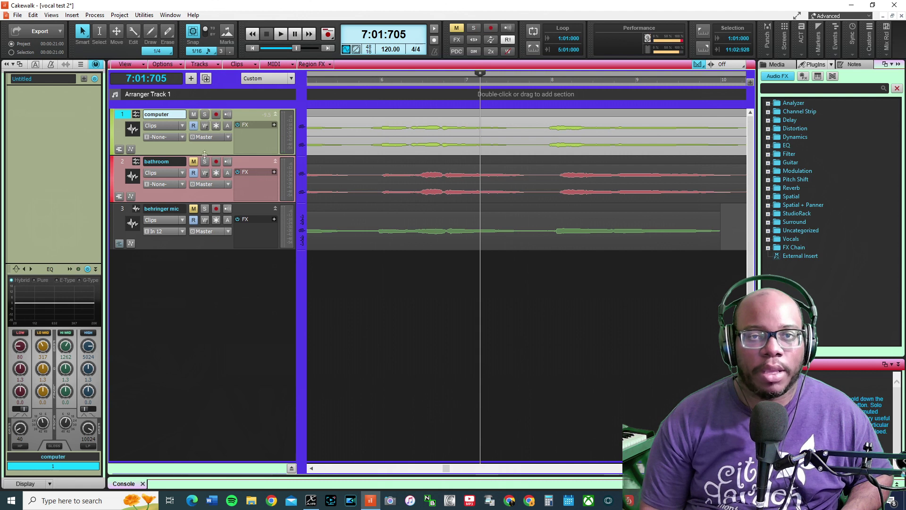
left_click(254, 48)
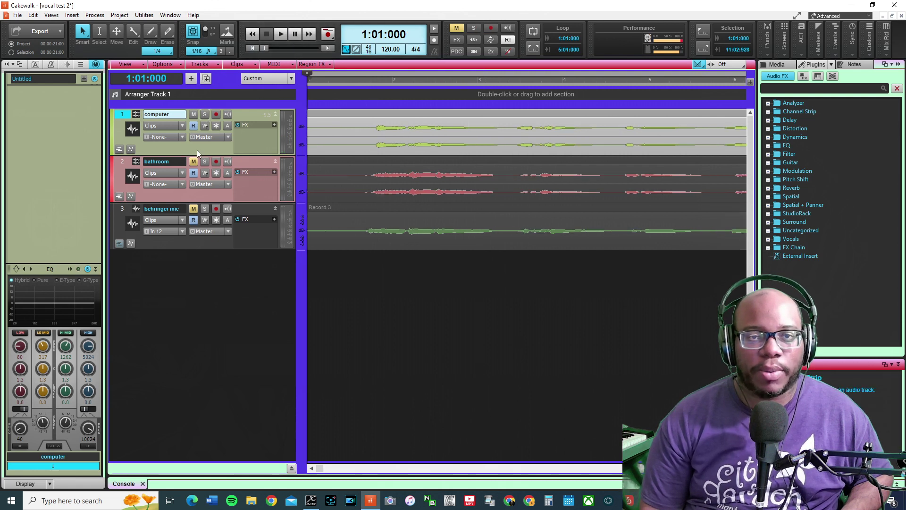
Step: Mute the computer track, unmute the bathroom track and play it back from the start
left_click(194, 114)
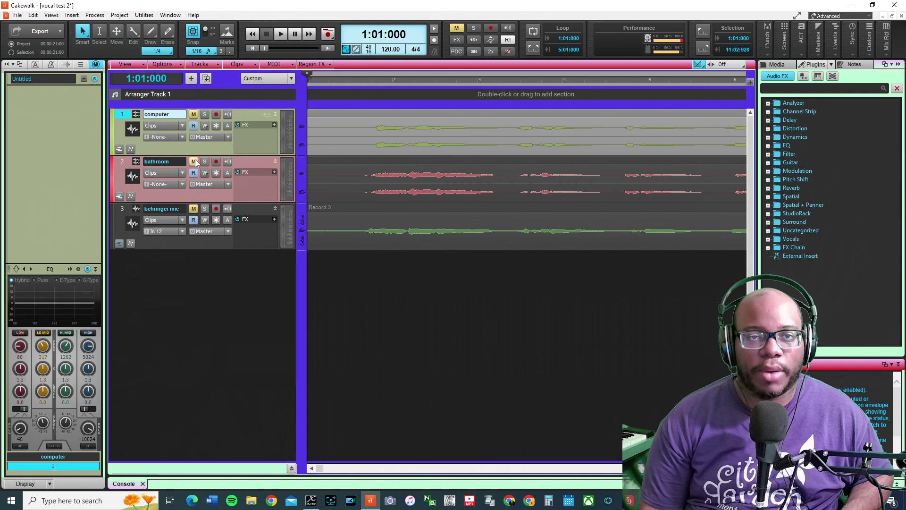
left_click(193, 161)
left_click(282, 33)
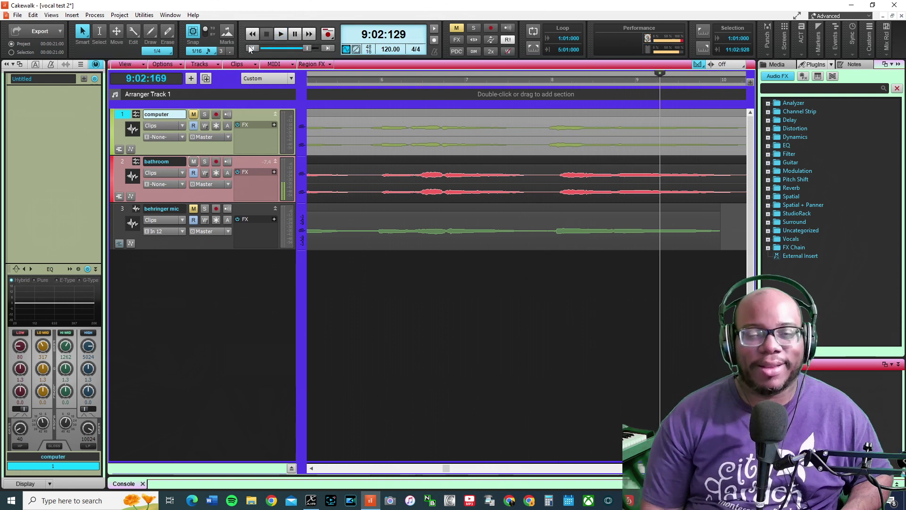
key("space")
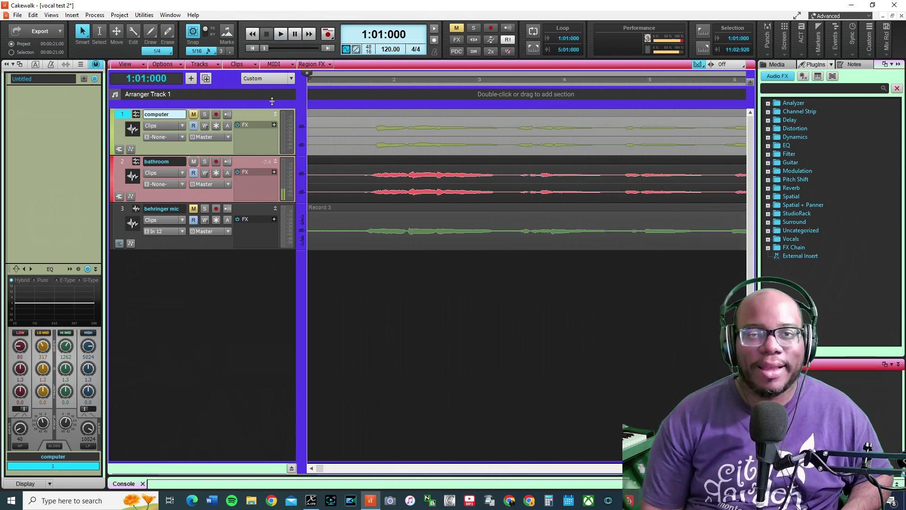
Step: Mute the bathroom track, unmute the behringer mic track and play it back from the start
left_click(194, 162)
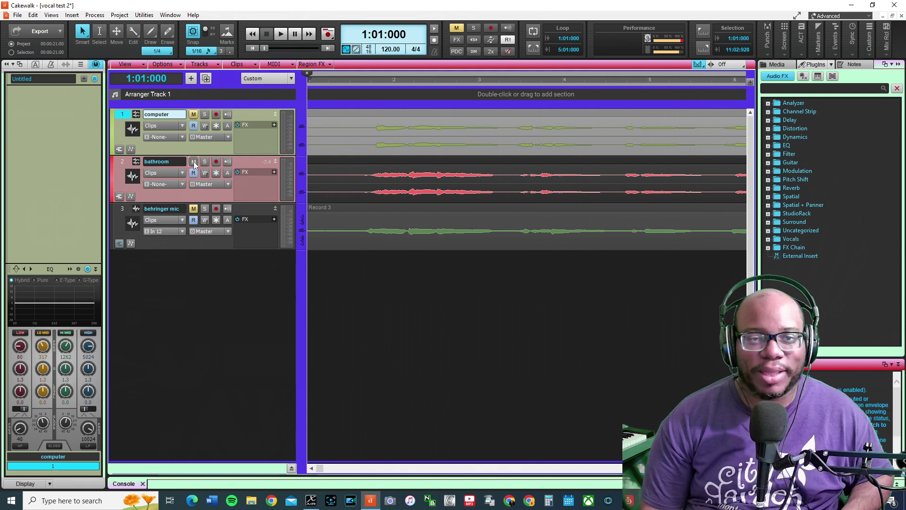
left_click(193, 209)
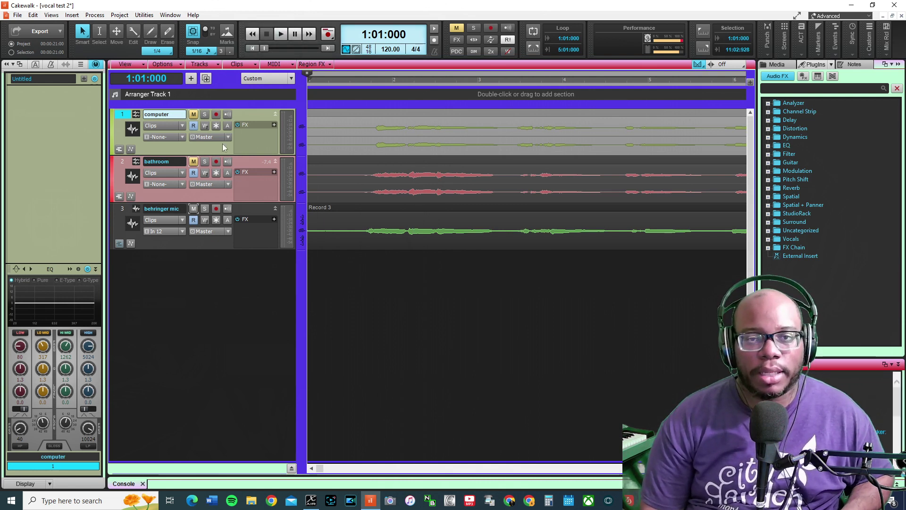
key("space")
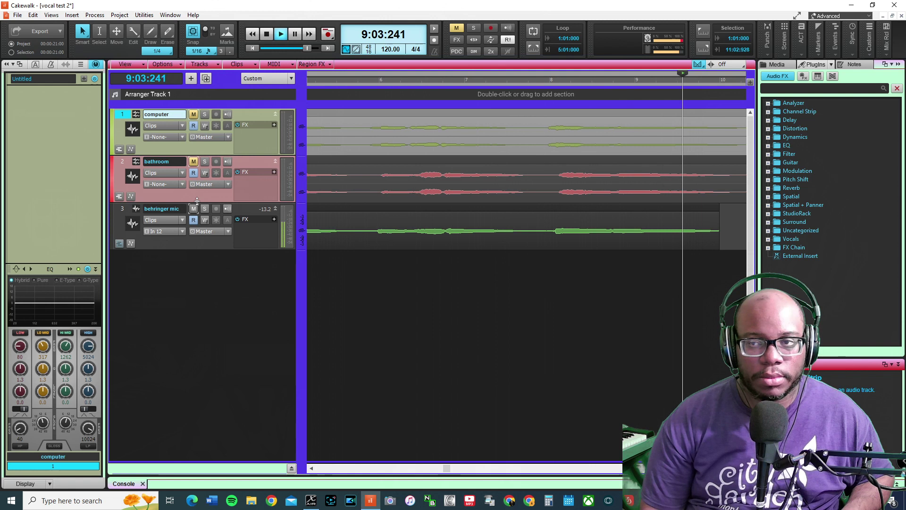
key("space")
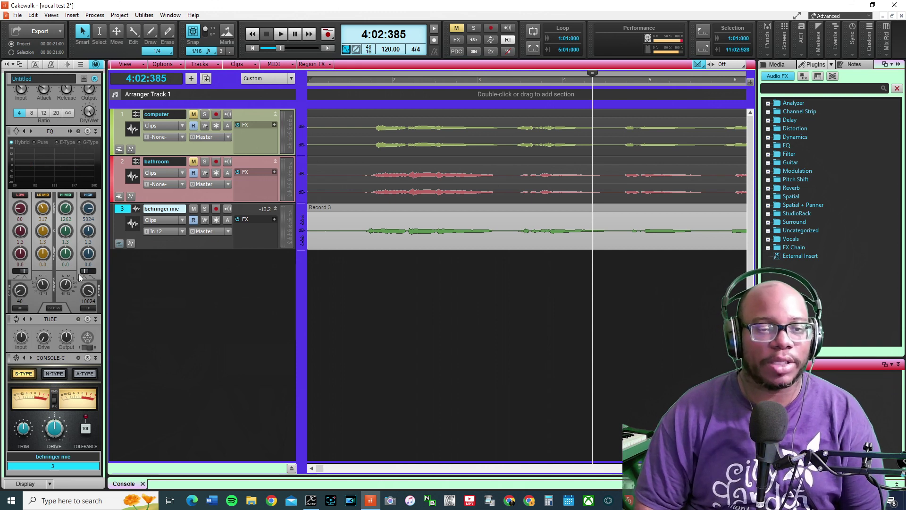
Step: Remove the Tube, Console and Compressor modules from the behringer mic track's channel strip
left_click(121, 208)
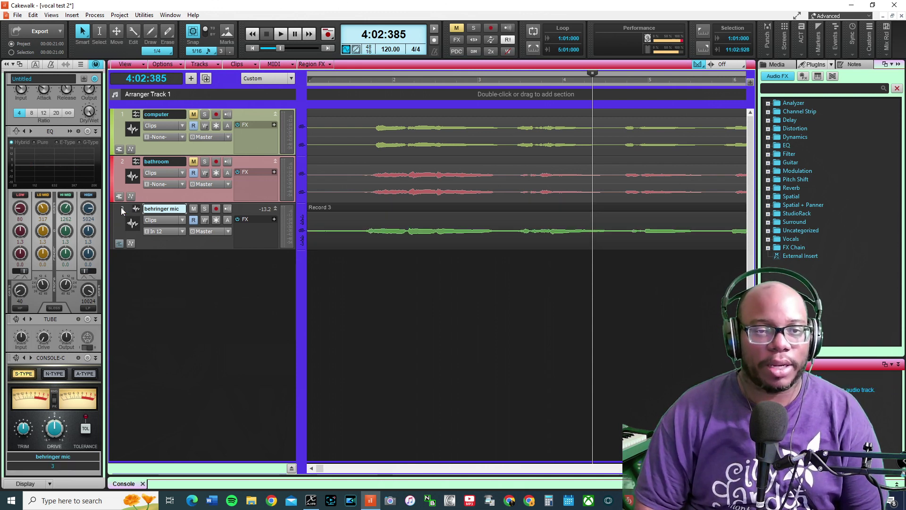
left_click(122, 208)
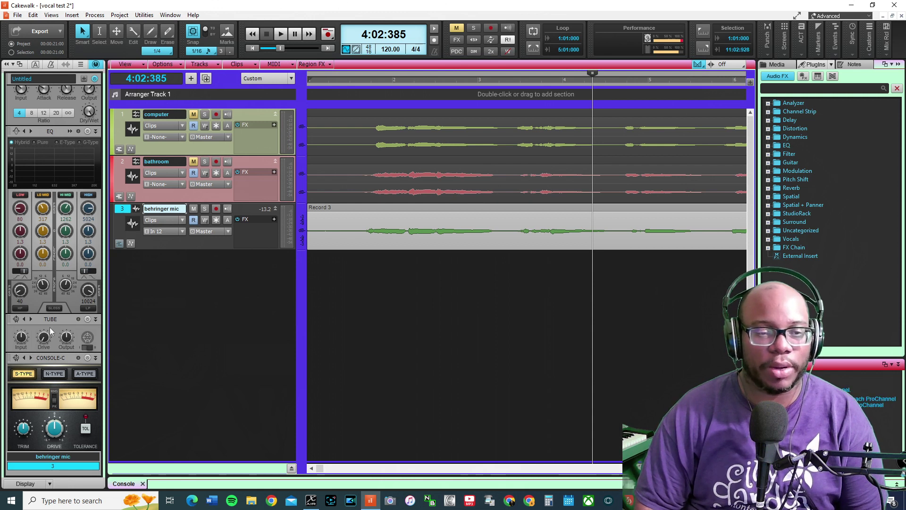
right_click(43, 324)
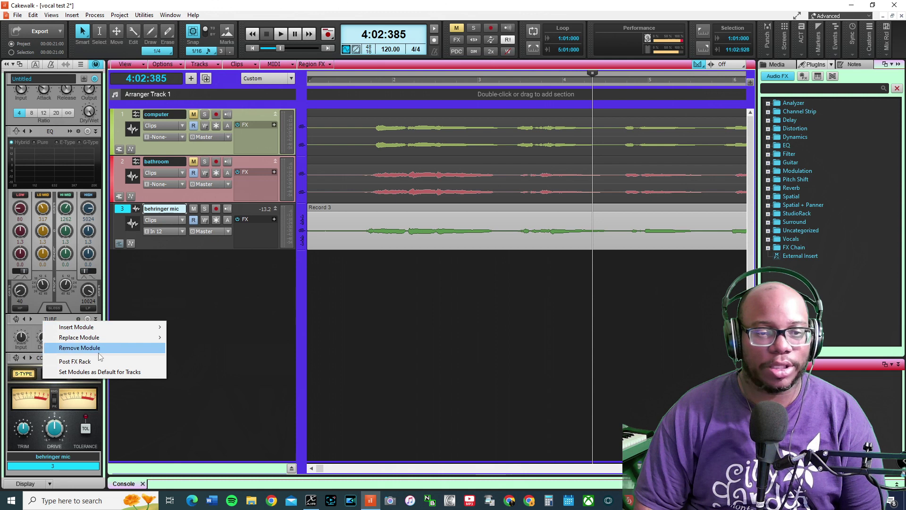
left_click(52, 347)
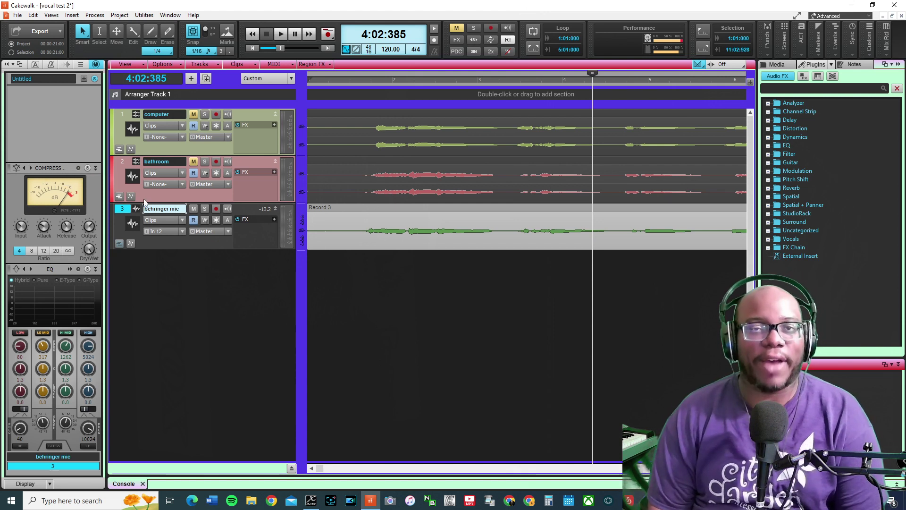
right_click(52, 172)
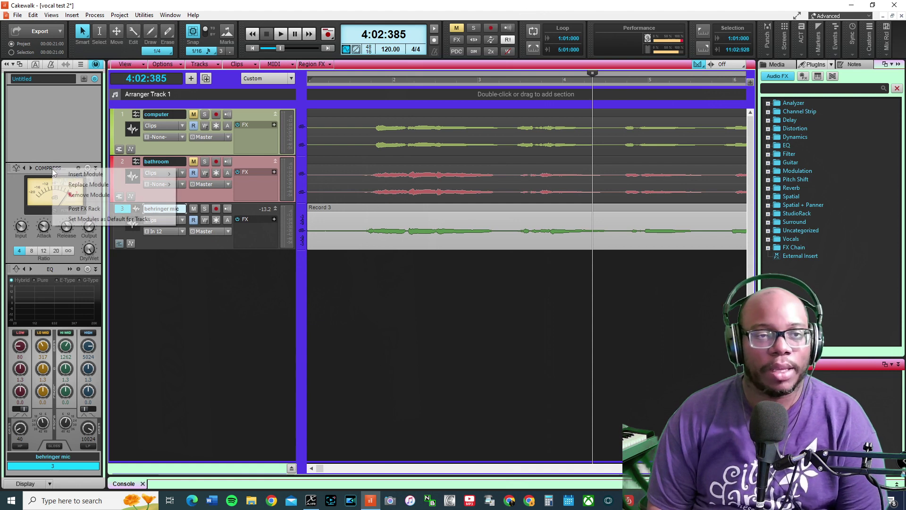
left_click(88, 195)
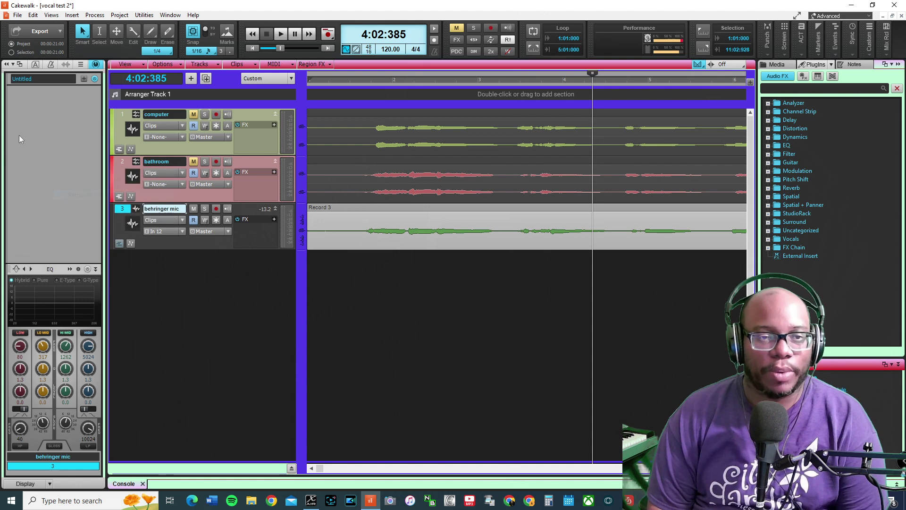
Step: Enable the EQ module on the behringer mic track and open it as the full-size QuadCurve Equalizer
left_click(88, 269)
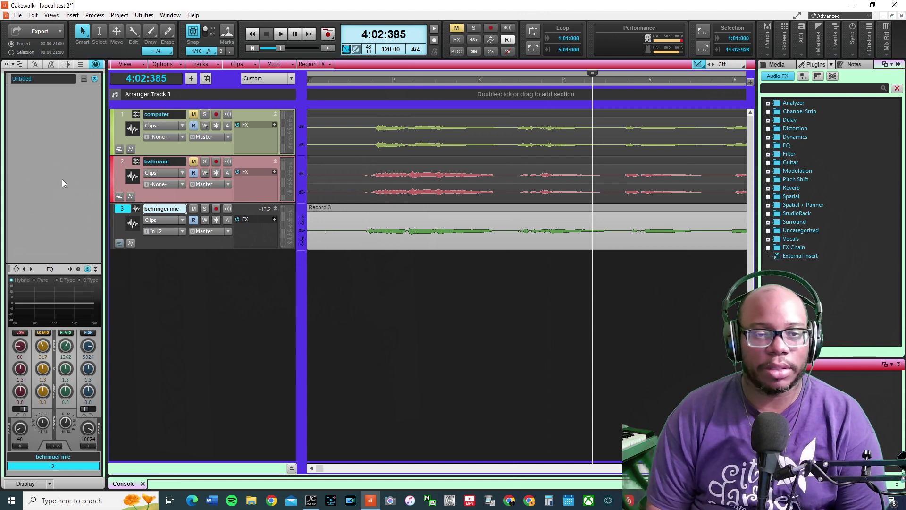
mouse_move(43, 303)
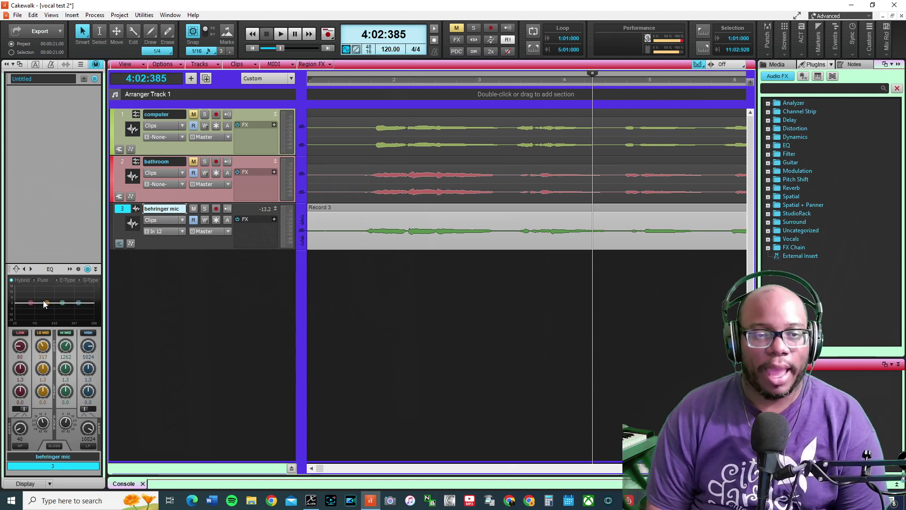
double_click(71, 289)
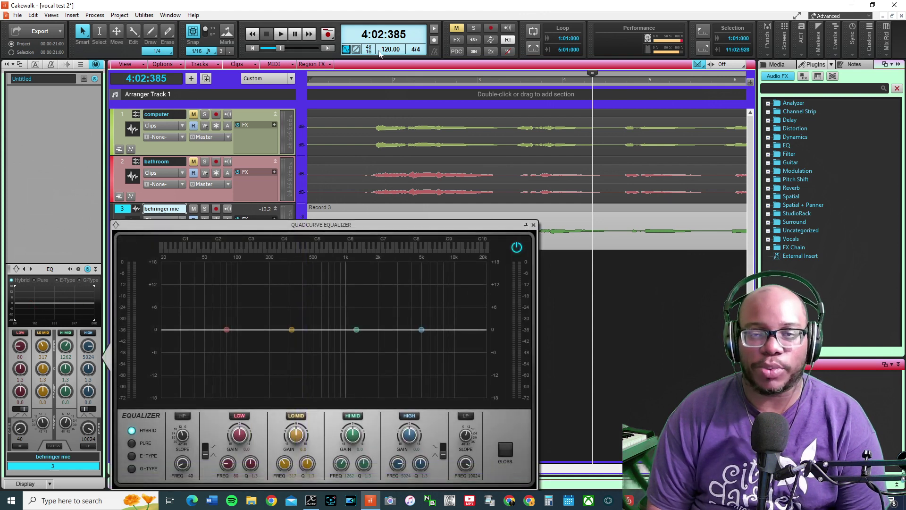
Step: Play the behringer mic track from the start to examine its spectrum in the equalizer, and turn off the Lo Mid band
left_click(252, 33)
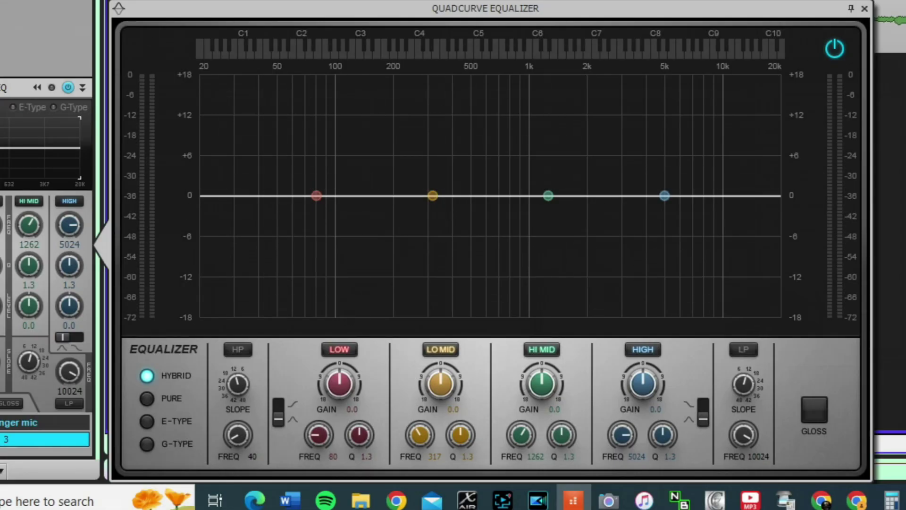
key("space")
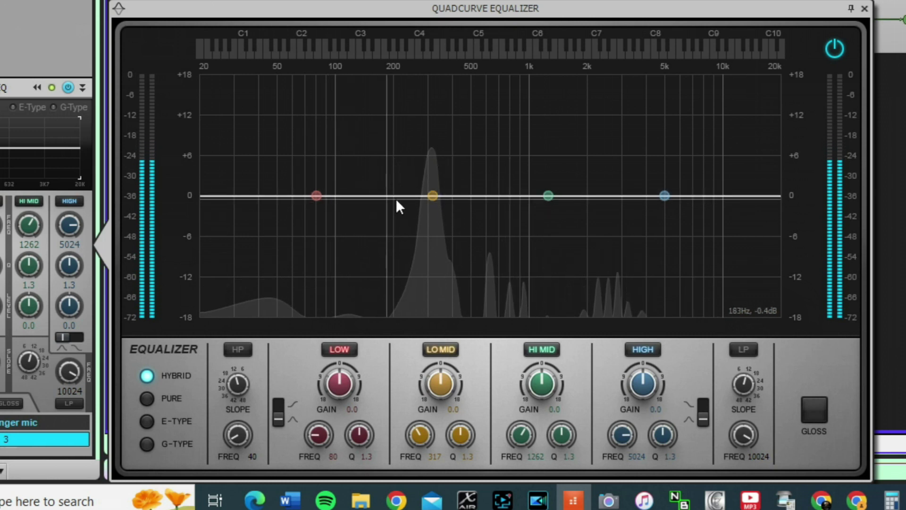
double_click(431, 194)
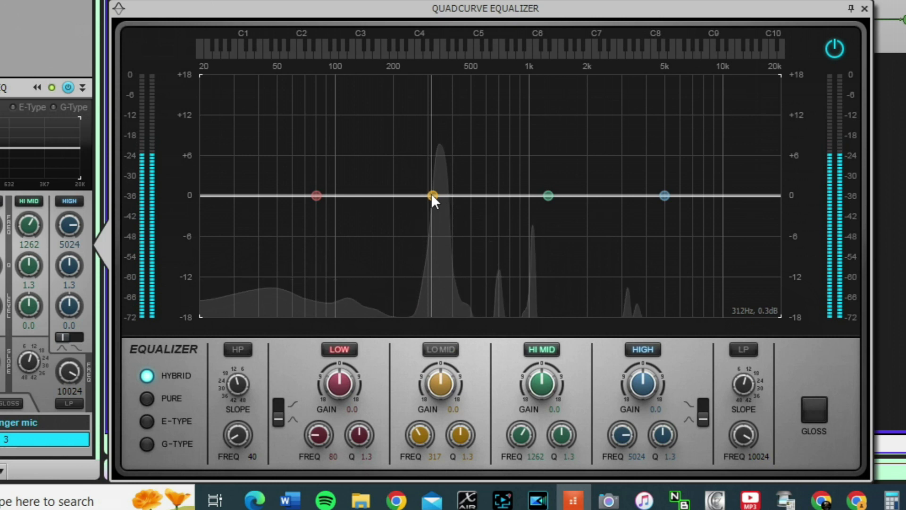
key("space")
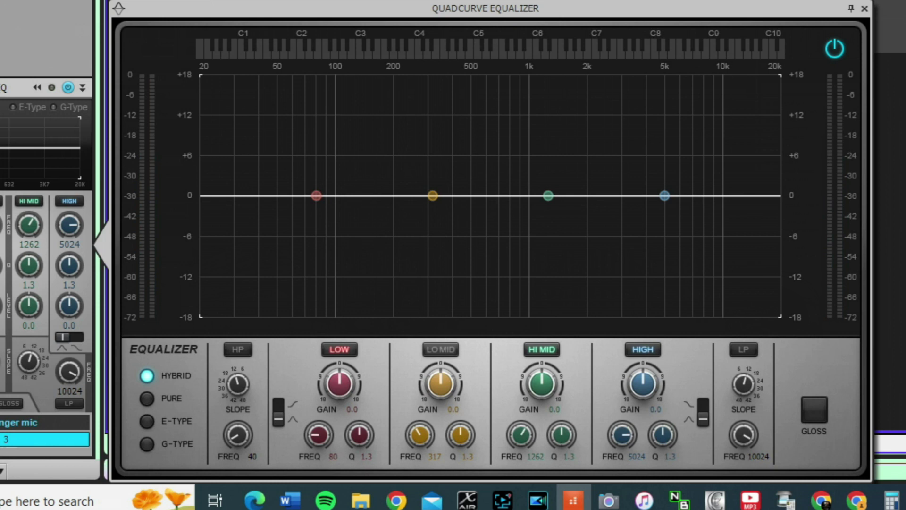
key("space")
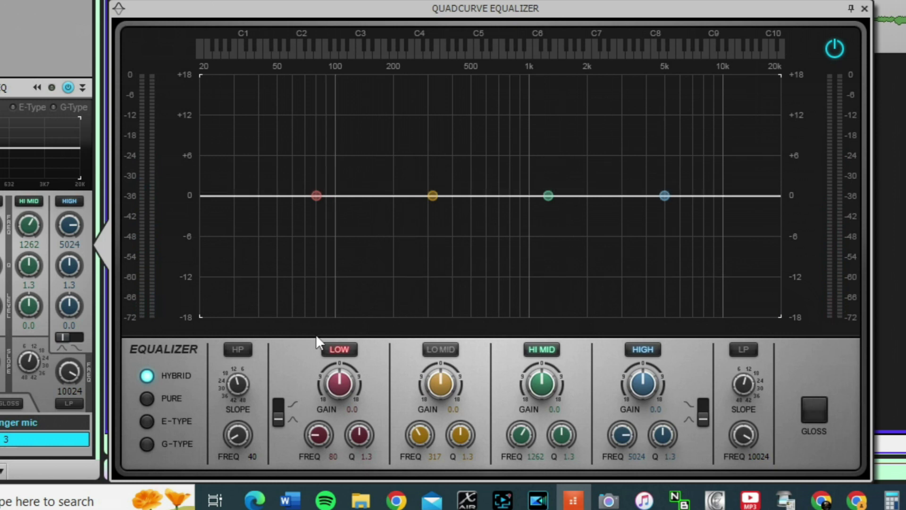
Step: Enable the equalizer's high-pass filter with its frequency at 77 Hz and a steeper slope
left_click(238, 351)
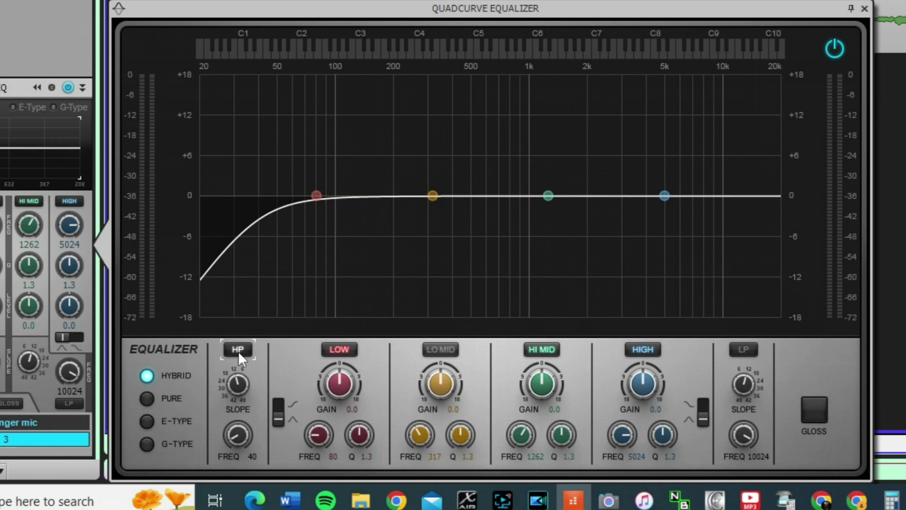
left_click_drag(243, 436, 238, 358)
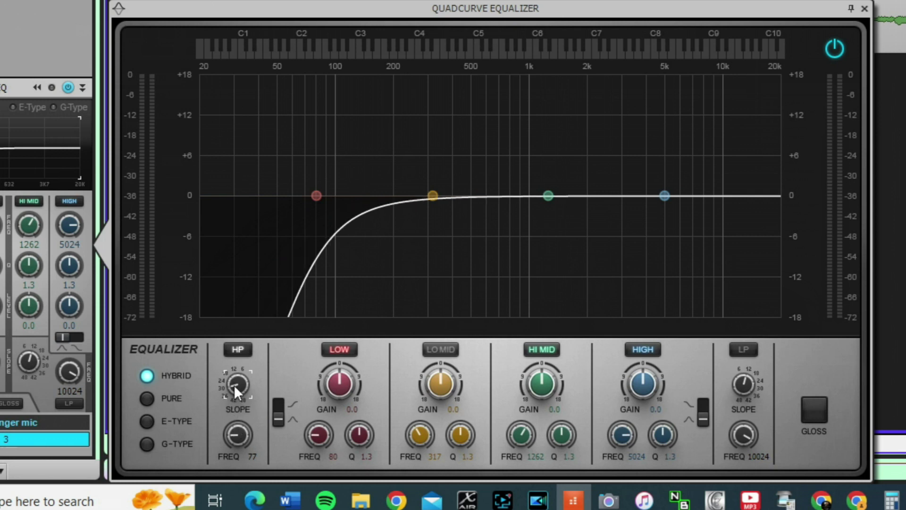
left_click_drag(234, 385, 245, 431)
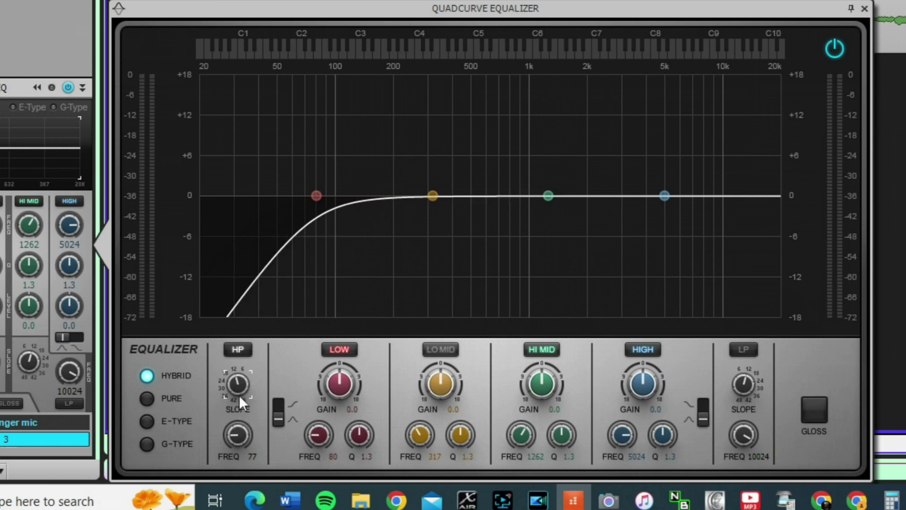
left_click_drag(238, 384, 238, 367)
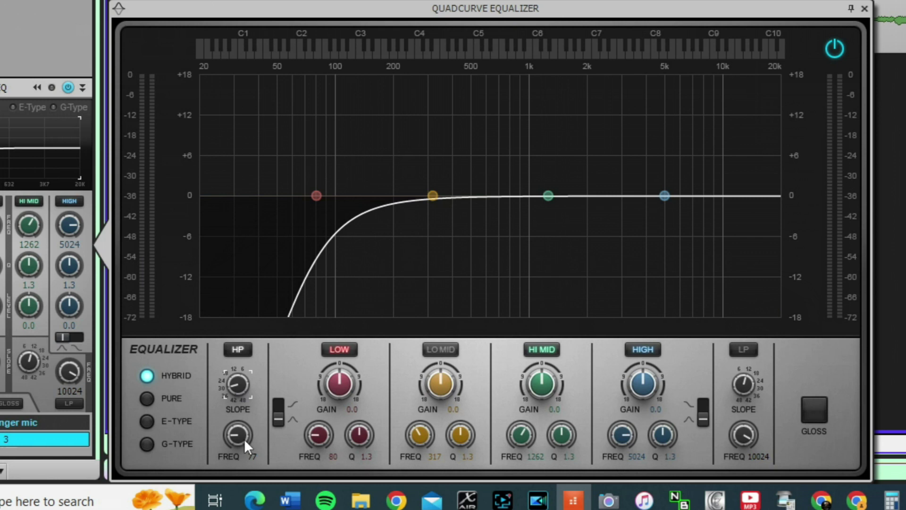
Step: Sweep the high-pass filter frequency between 29 Hz and 684 Hz, set it to 96 Hz during playback, and listen to the vocal again
left_click_drag(236, 428, 236, 441)
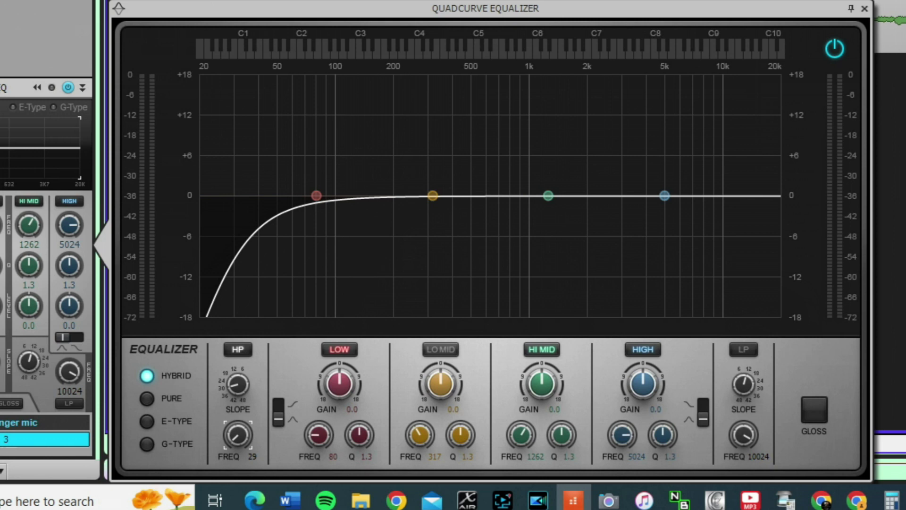
left_click_drag(226, 443, 225, 399)
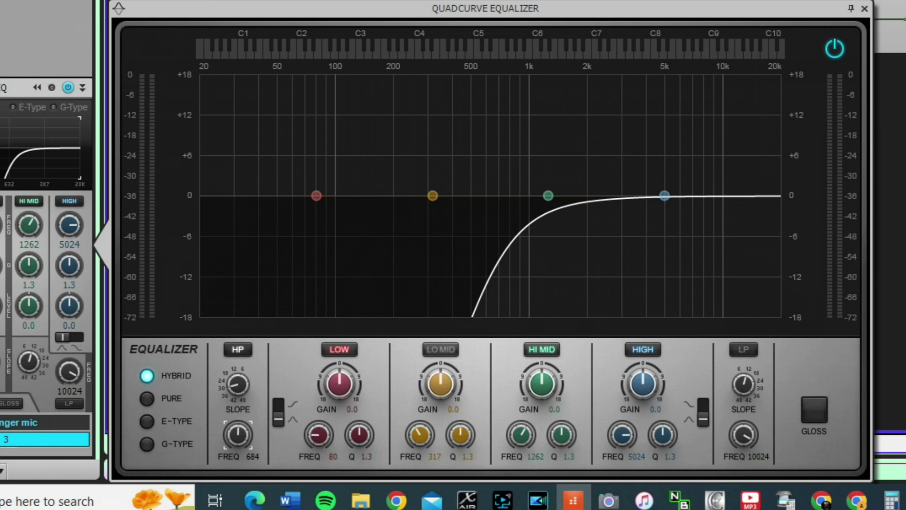
key("space")
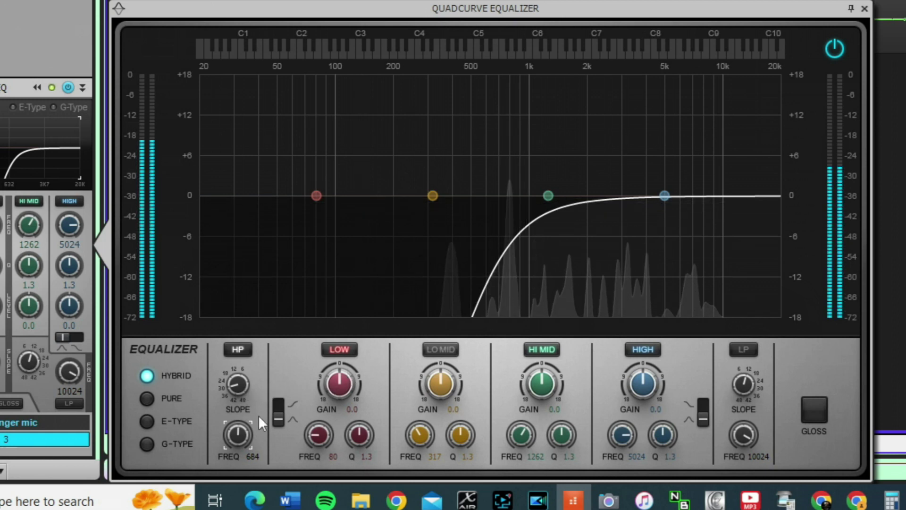
left_click_drag(242, 436, 242, 477)
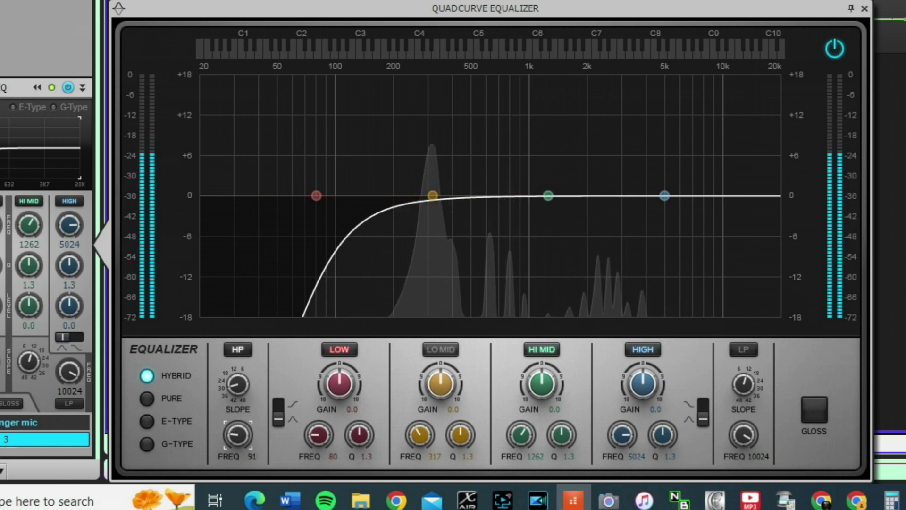
mouse_move(242, 478)
left_mouse_down()
mouse_move(242, 487)
mouse_move(242, 473)
left_mouse_up()
left_click_drag(237, 434, 238, 431)
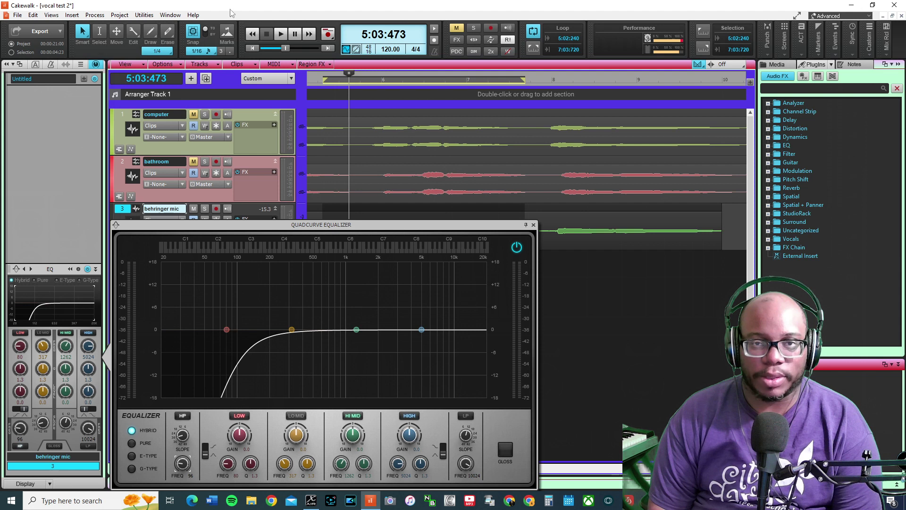
left_click(280, 37)
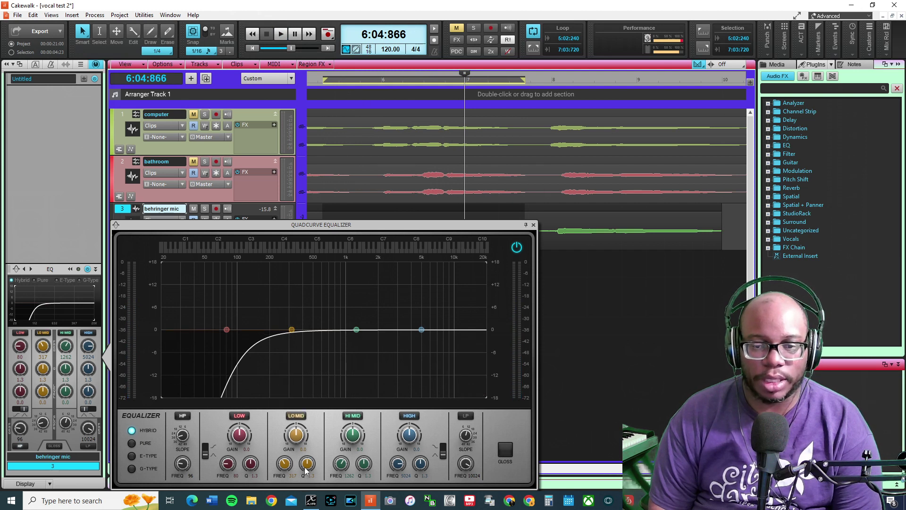
Step: Shape the Lo Mid band into a narrow boost with Q 14.6 and gain 13.5 dB, positioned at 405 Hz
left_click_drag(308, 464, 307, 459)
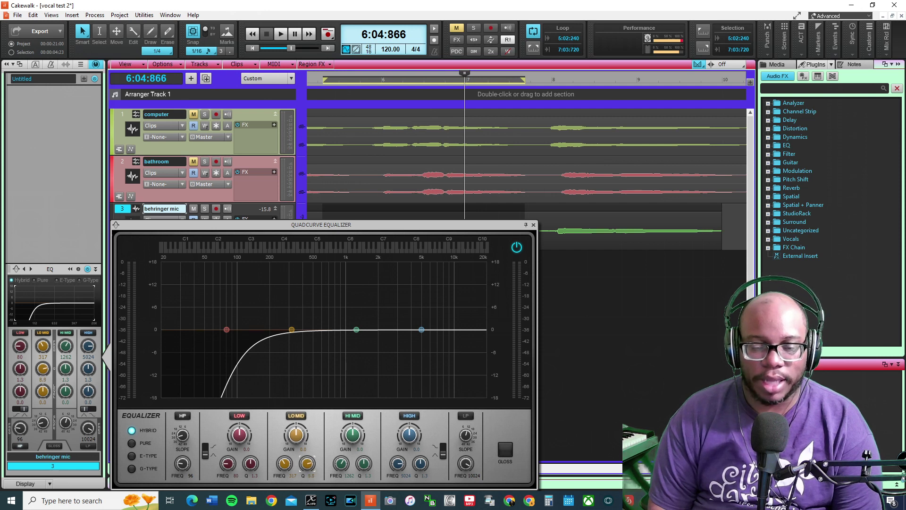
left_click_drag(296, 441, 296, 403)
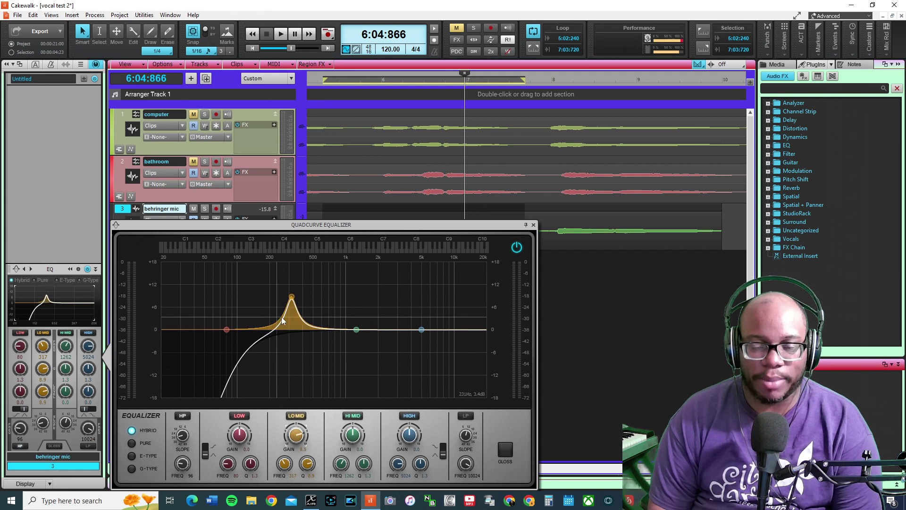
left_click_drag(304, 465, 304, 455)
left_click_drag(292, 297, 261, 278)
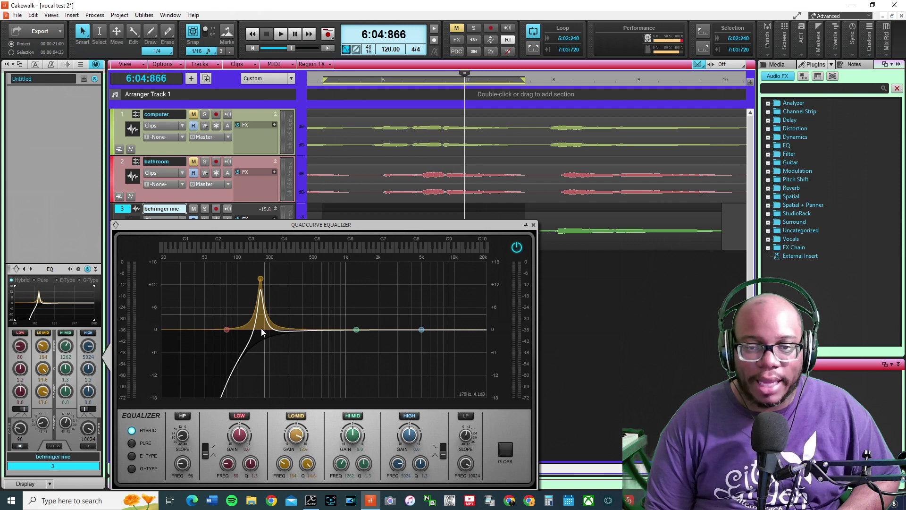
left_click_drag(261, 280, 303, 279)
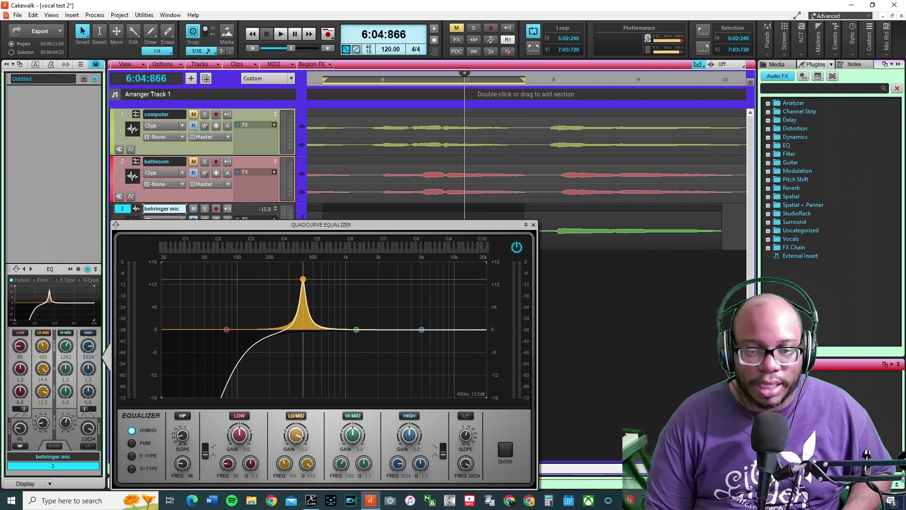
Step: Sweep the Lo Mid boost down to 321 Hz during playback to find the resonance, and compare the sound with the band turned off
key("space")
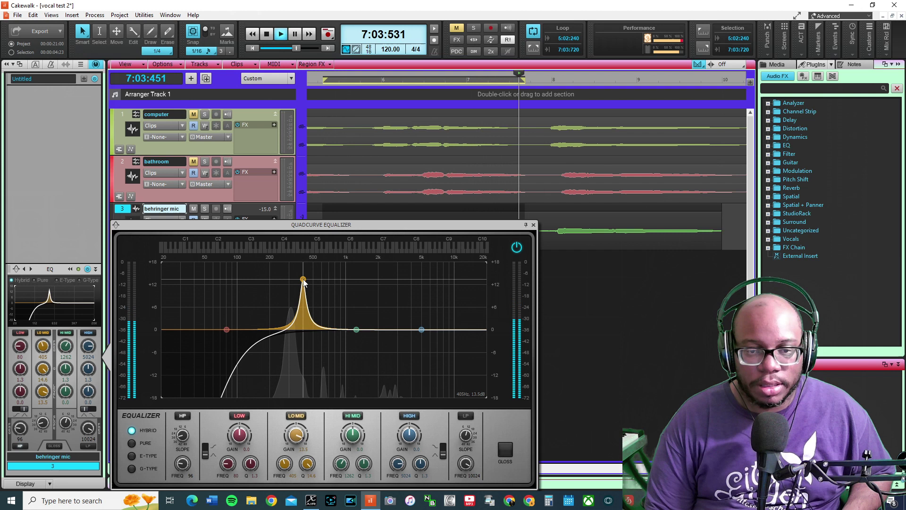
mouse_move(303, 279)
left_mouse_down()
mouse_move(317, 281)
mouse_move(294, 281)
left_mouse_up()
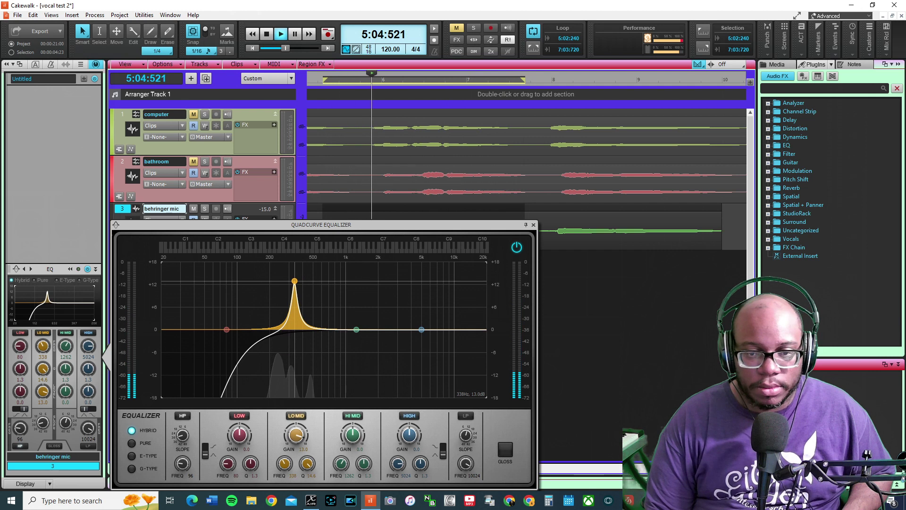
left_click_drag(295, 281, 292, 281)
key("space")
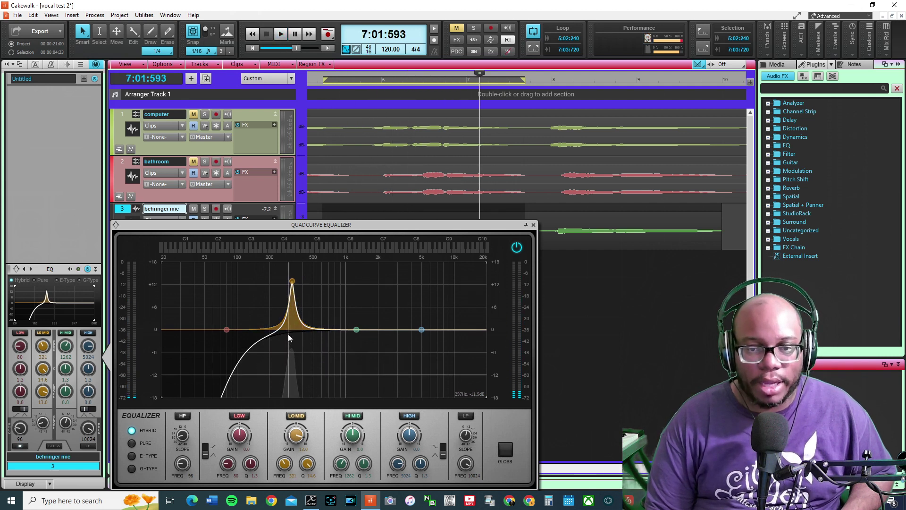
key("space")
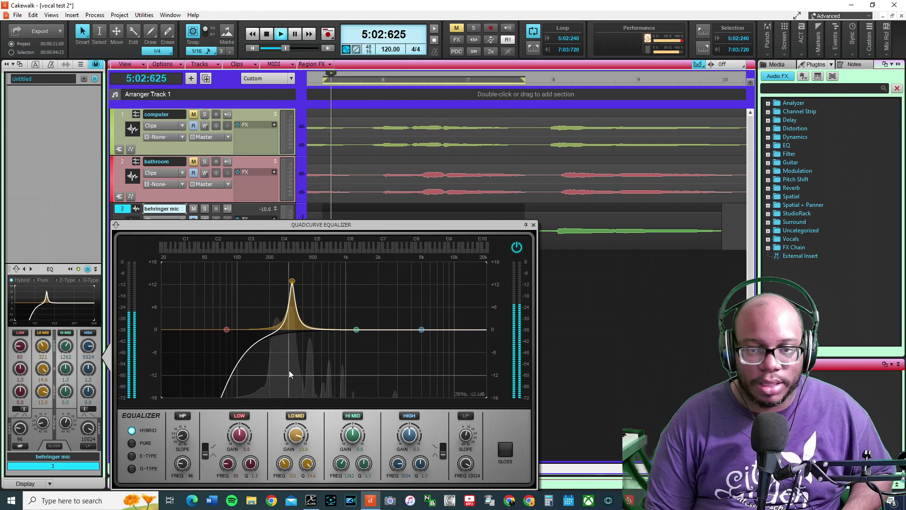
key("space")
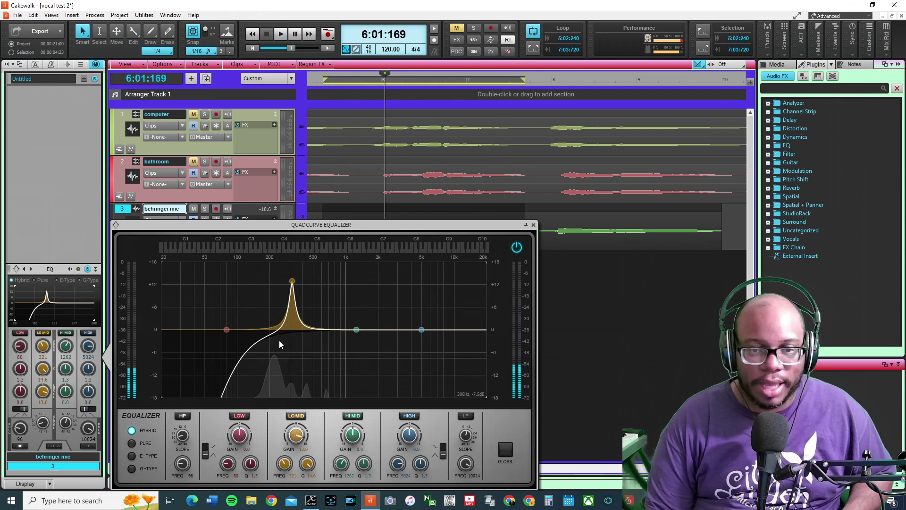
left_click(296, 415)
key("space")
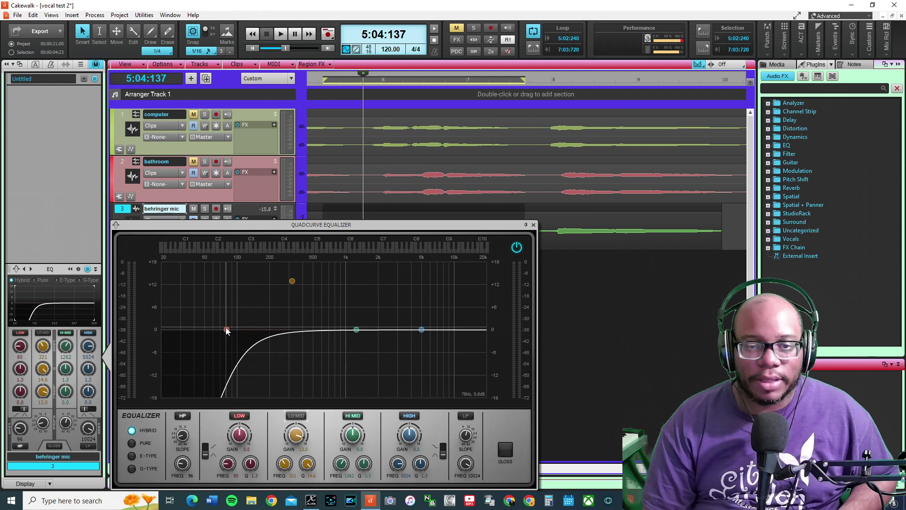
Step: Boost the Low band 5.8 dB at 312 Hz with Q 8.8, and move the Lo Mid band to 710 Hz at 0.1 dB
left_click_drag(227, 329, 276, 328)
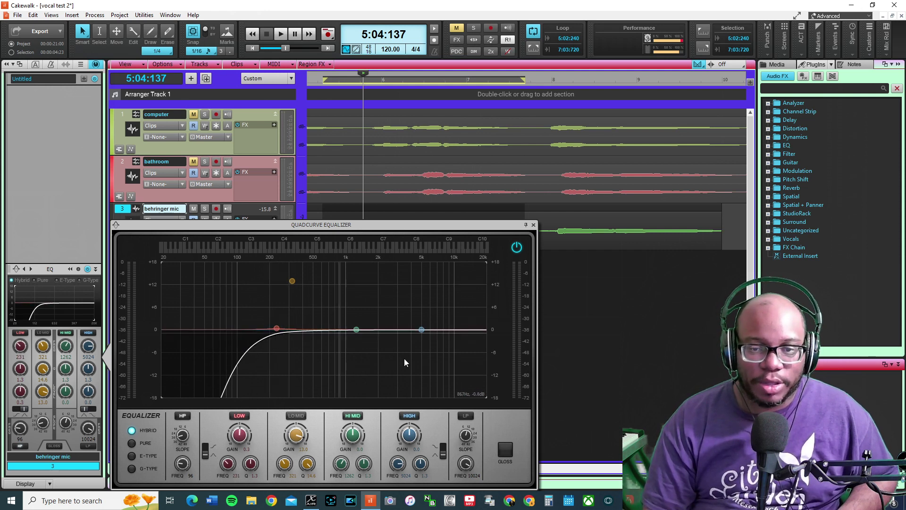
left_click_drag(276, 329, 291, 329)
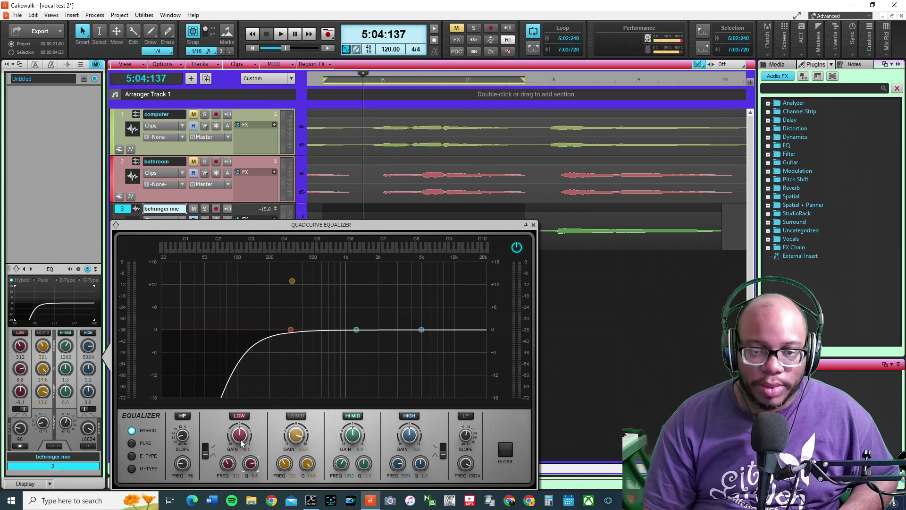
left_click_drag(239, 433, 240, 411)
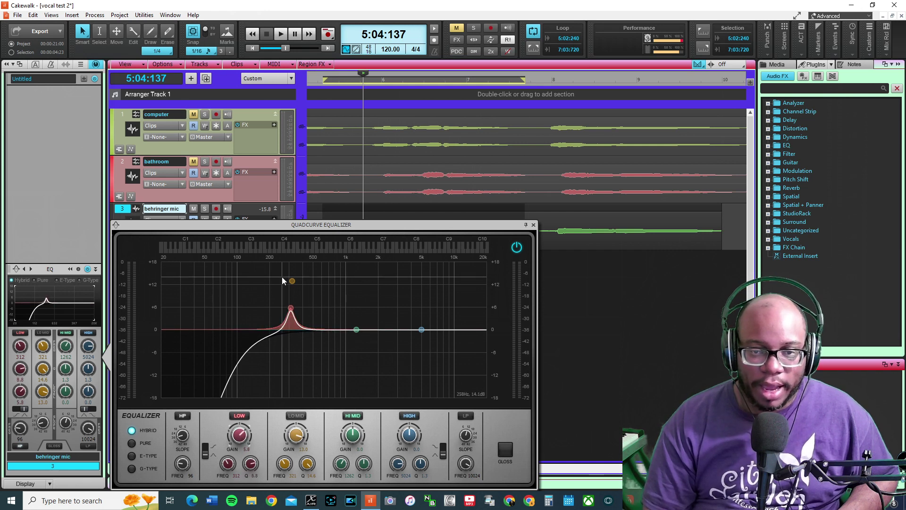
left_click_drag(292, 281, 327, 283)
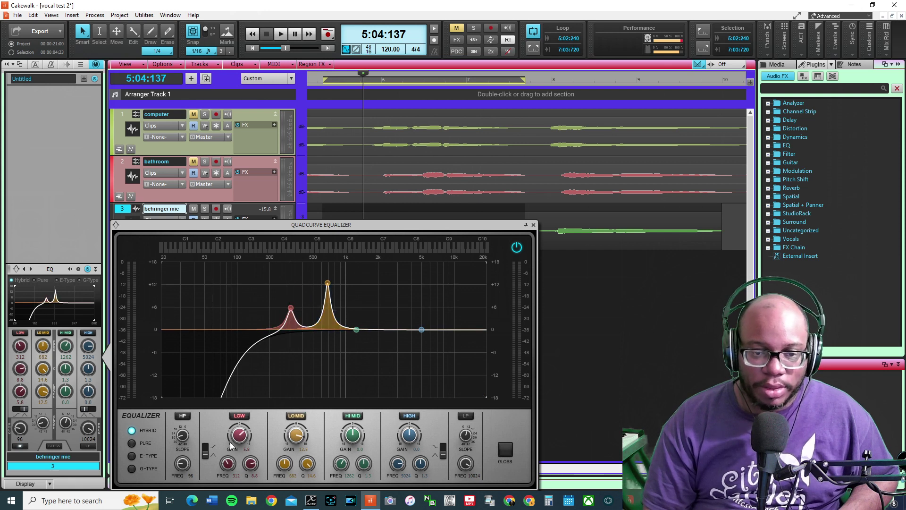
left_click_drag(328, 283, 330, 329)
Step: Play the vocal and turn the Low band into a cut, trying -18 dB at 348 Hz before setting -2.7 dB at 359 Hz
key("space")
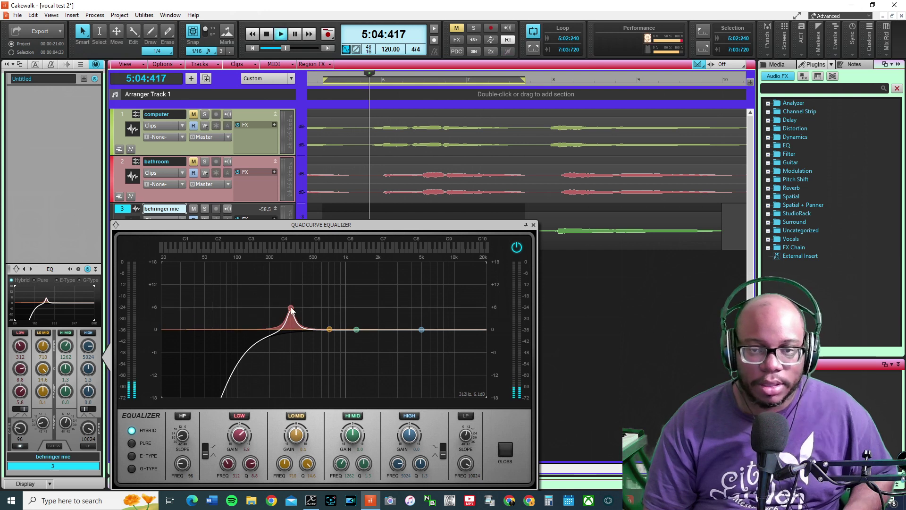
left_click_drag(290, 308, 292, 345)
key("space")
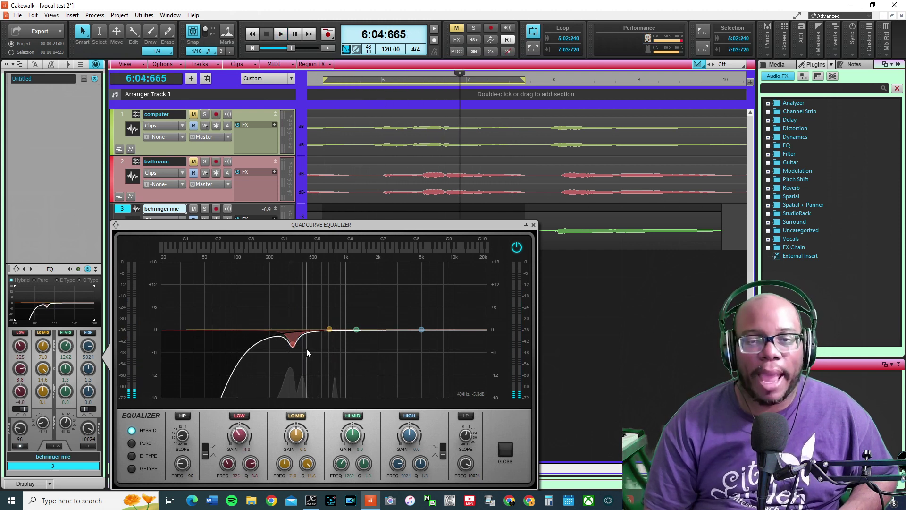
left_click_drag(290, 347, 296, 396)
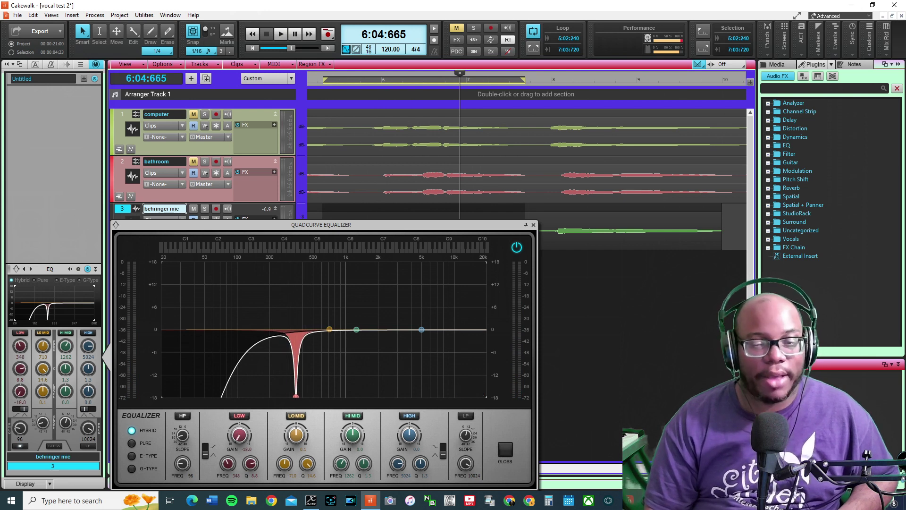
left_click_drag(296, 396, 297, 338)
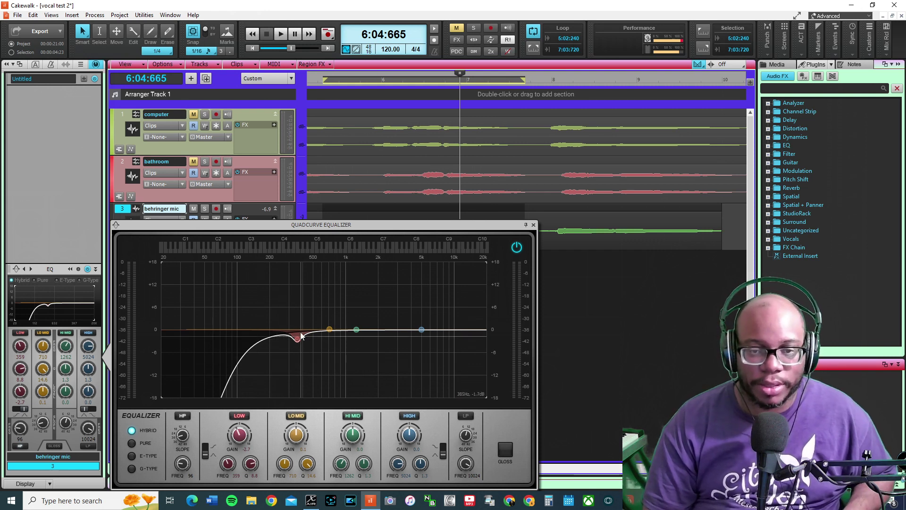
Step: Move the Low band cut to 260 Hz at -3.3 dB while the vocal plays, and listen to the result
key("space")
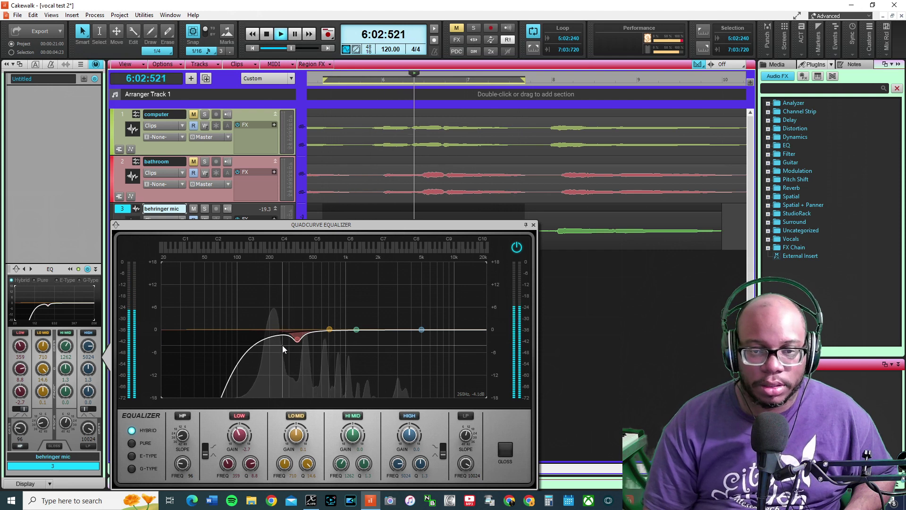
left_click_drag(297, 339, 279, 339)
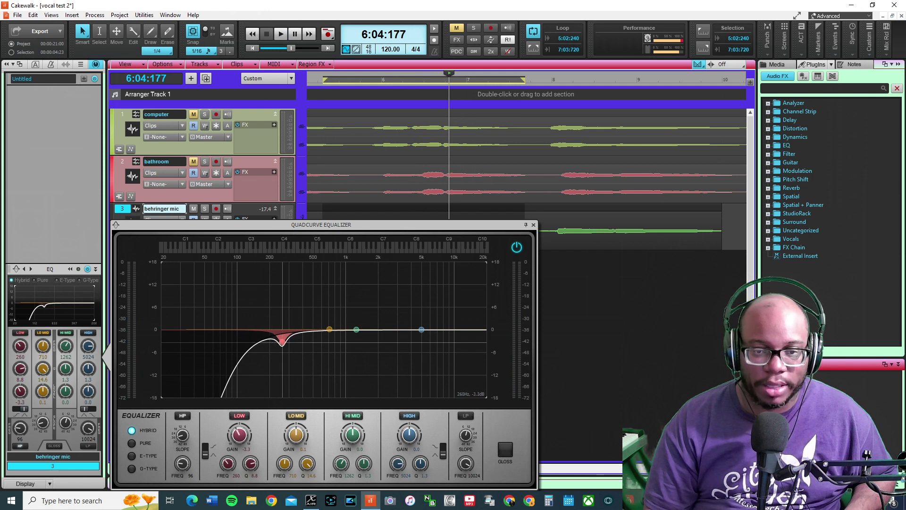
key("space")
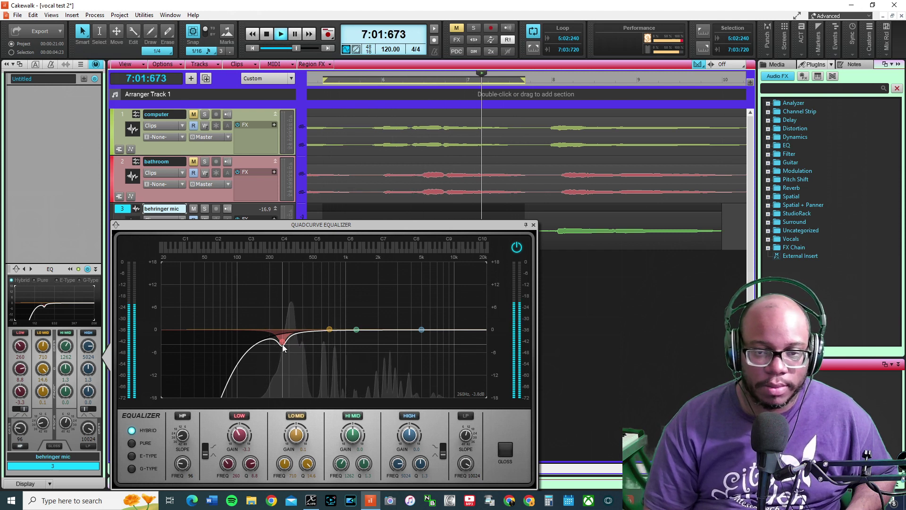
key("space")
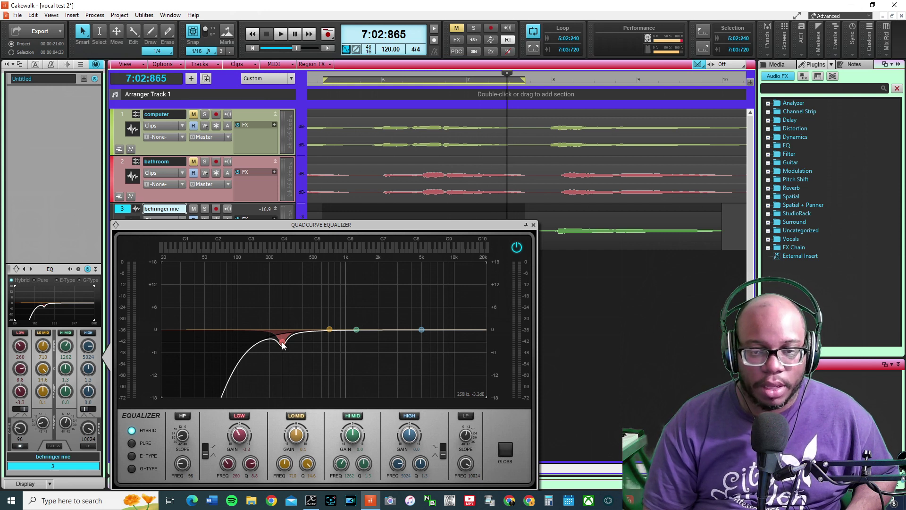
Step: During playback, set the Lo Mid band to a -4.5 dB cut at 439 Hz with Q 10.8, and move the Low band to 224 Hz
left_click_drag(329, 329, 307, 298)
key("space")
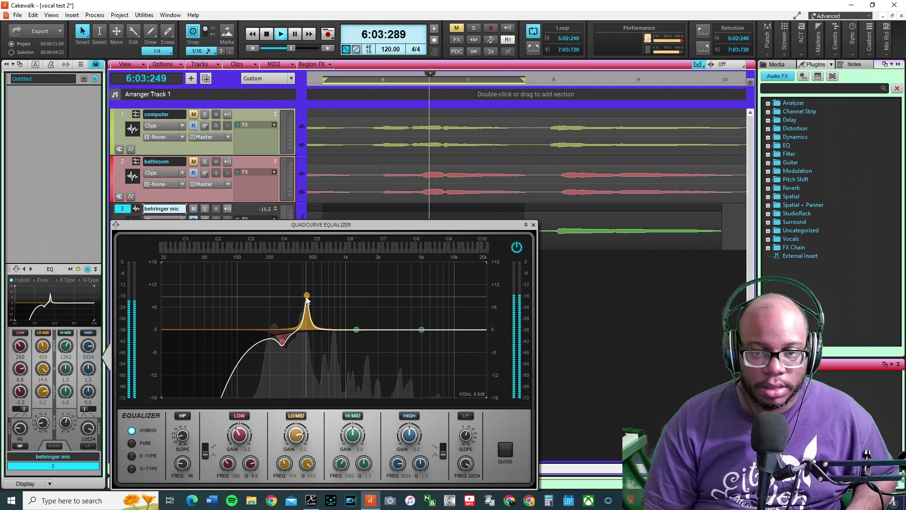
left_click_drag(307, 301, 307, 345)
left_click_drag(308, 463, 307, 468)
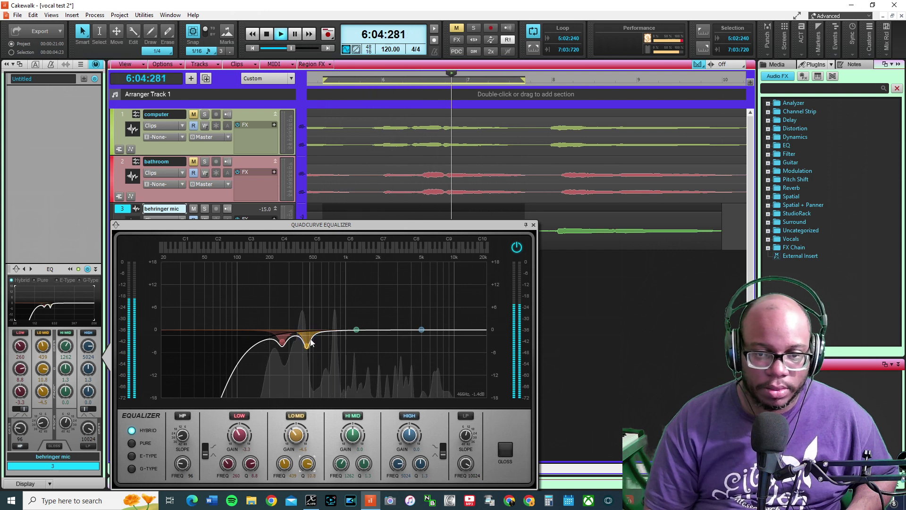
left_click_drag(283, 342, 275, 343)
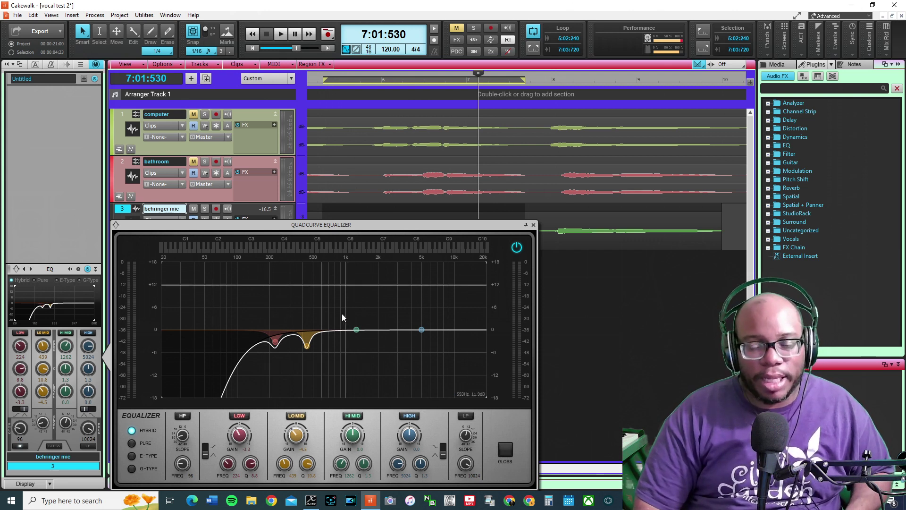
key("space")
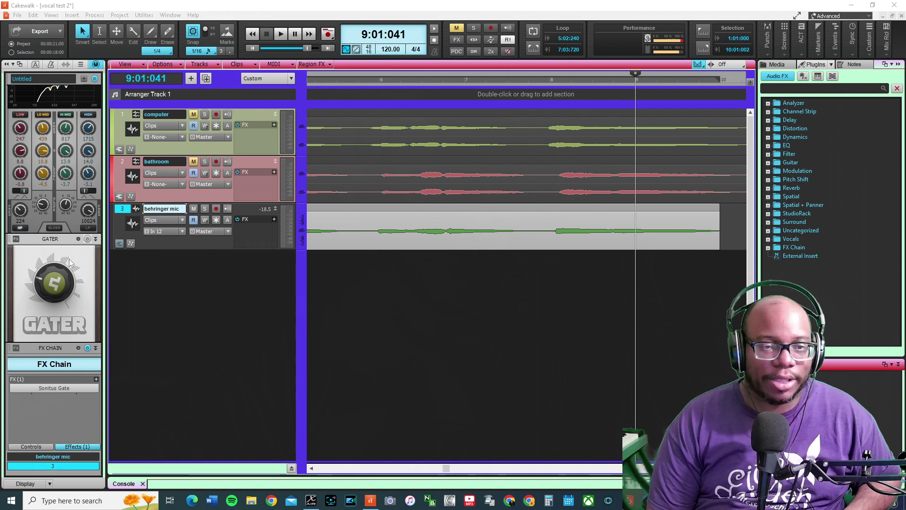
Step: Collapse the Gater module and browse the Style Dial FX modules that can be inserted in the channel strip
right_click(56, 406)
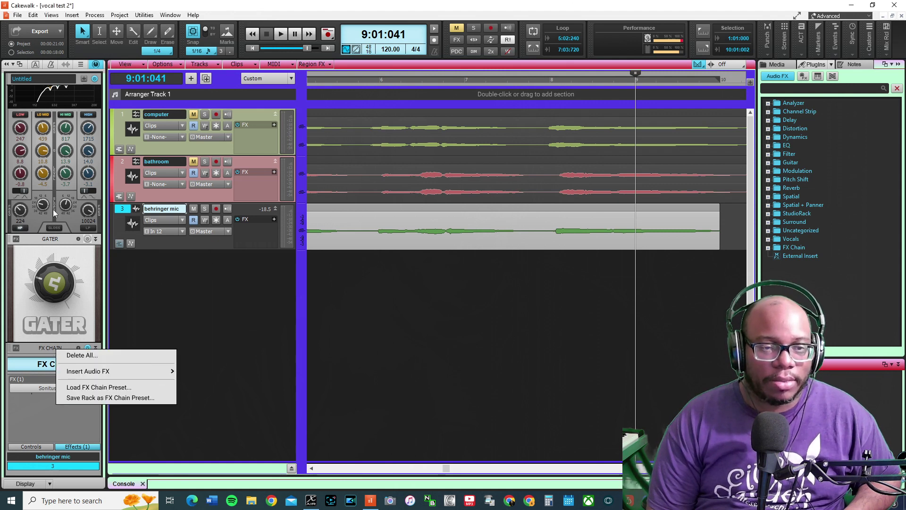
left_click(95, 257)
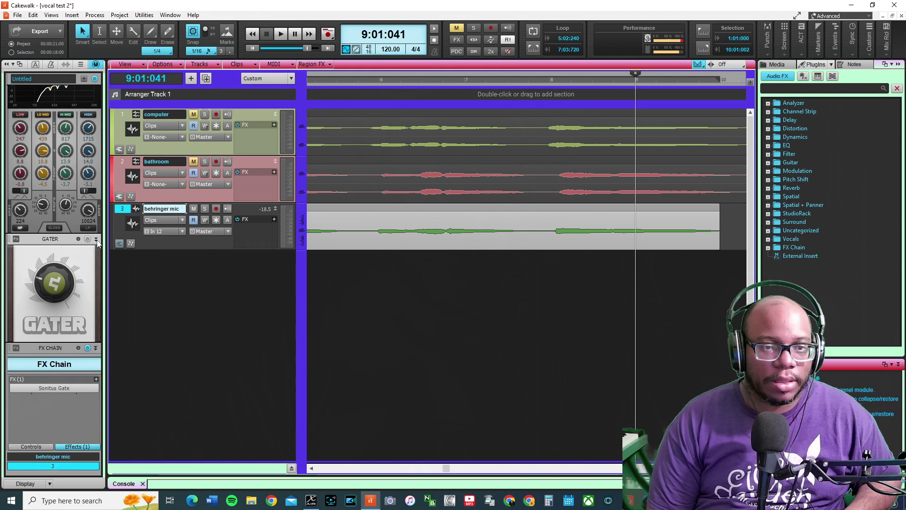
left_click(96, 239)
right_click(66, 117)
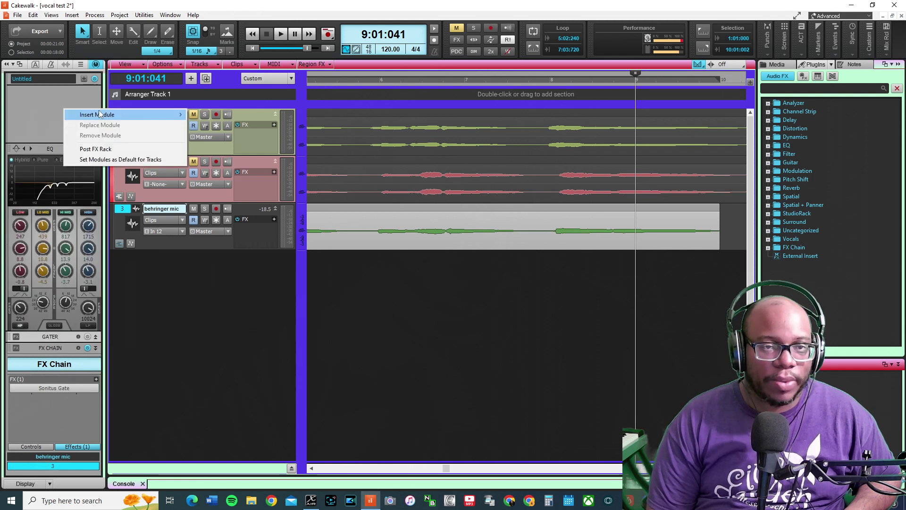
mouse_move(100, 115)
mouse_move(245, 403)
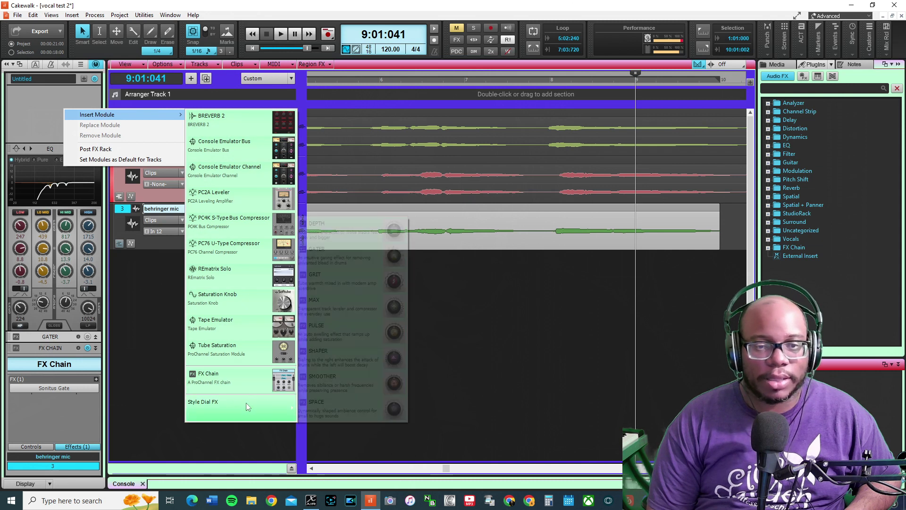
left_click(347, 252)
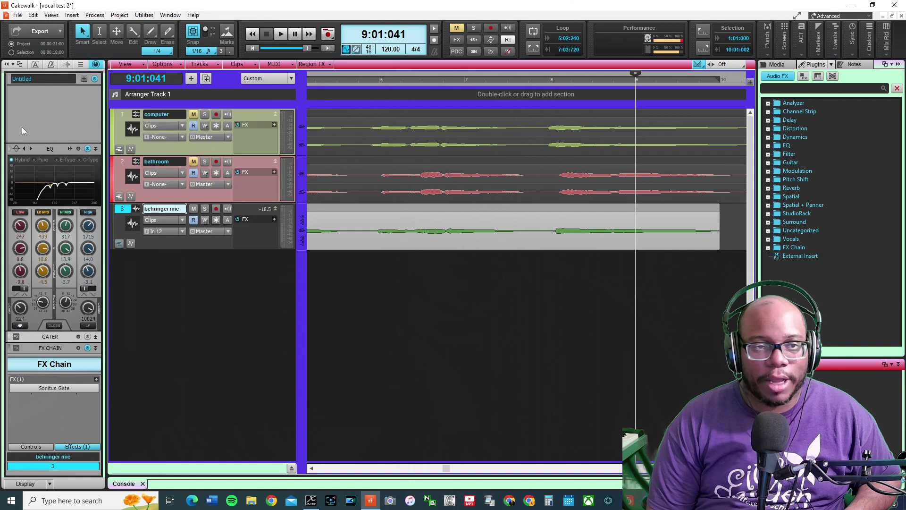
Step: Collapse the EQ module, expand the Gater module and switch the FX Chain module off
left_click(94, 150)
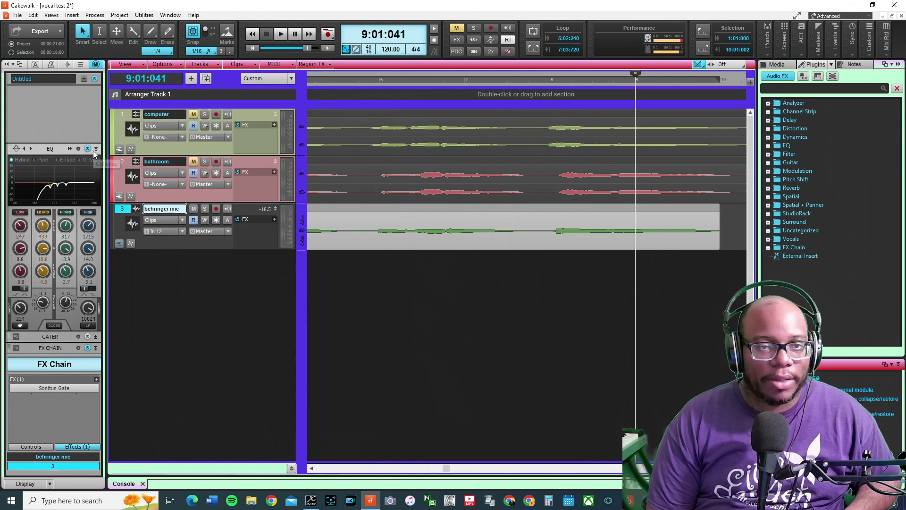
left_click(95, 337)
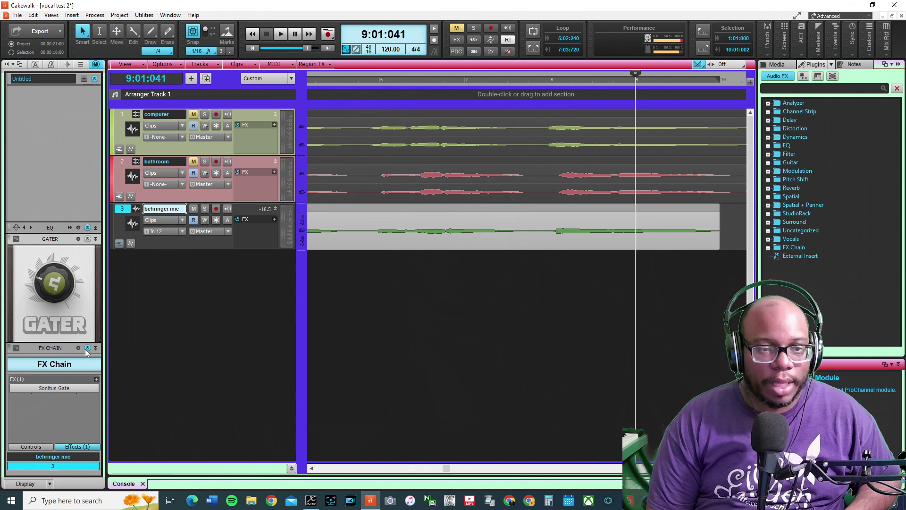
left_click(87, 348)
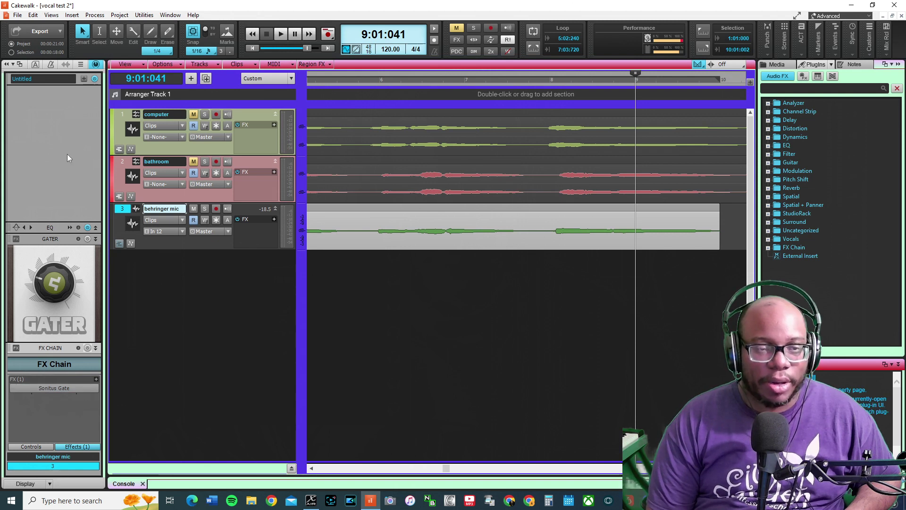
Step: Insert a second FX Chain module in the channel strip and remove it again
right_click(47, 109)
mouse_move(95, 116)
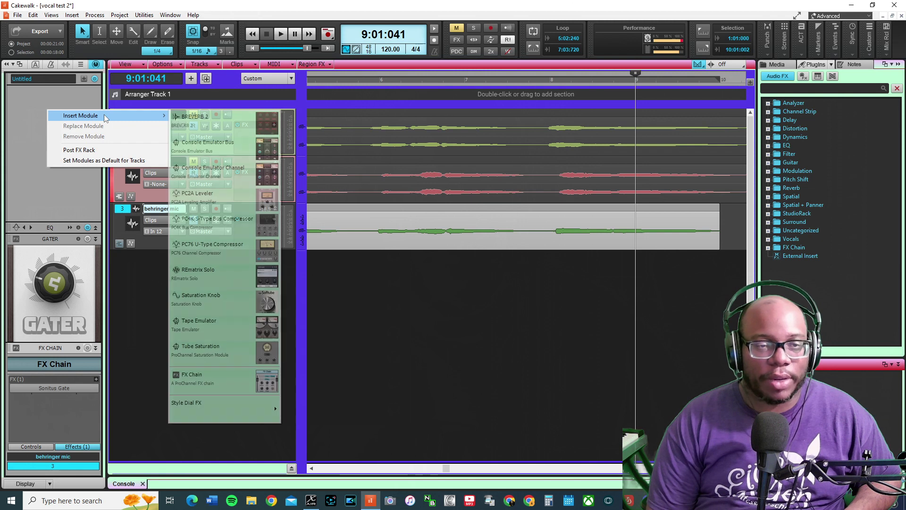
left_click(240, 387)
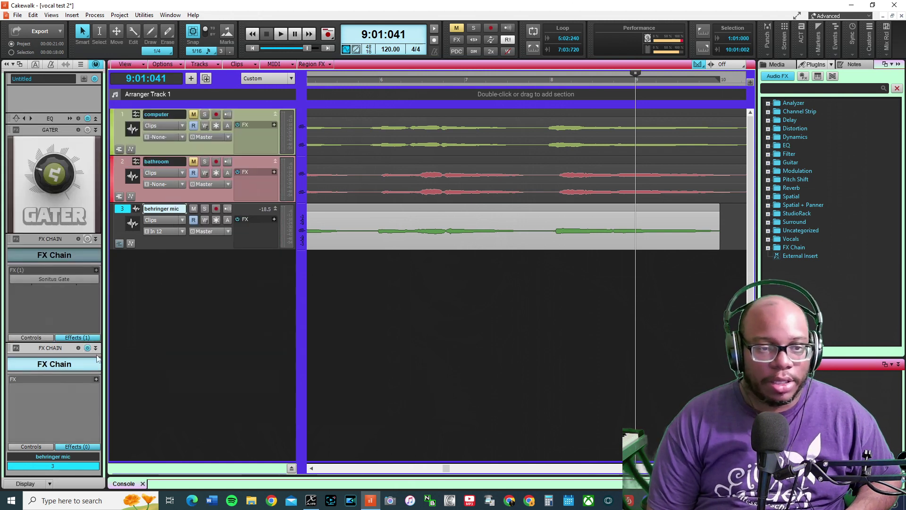
right_click(36, 350)
left_click(68, 375)
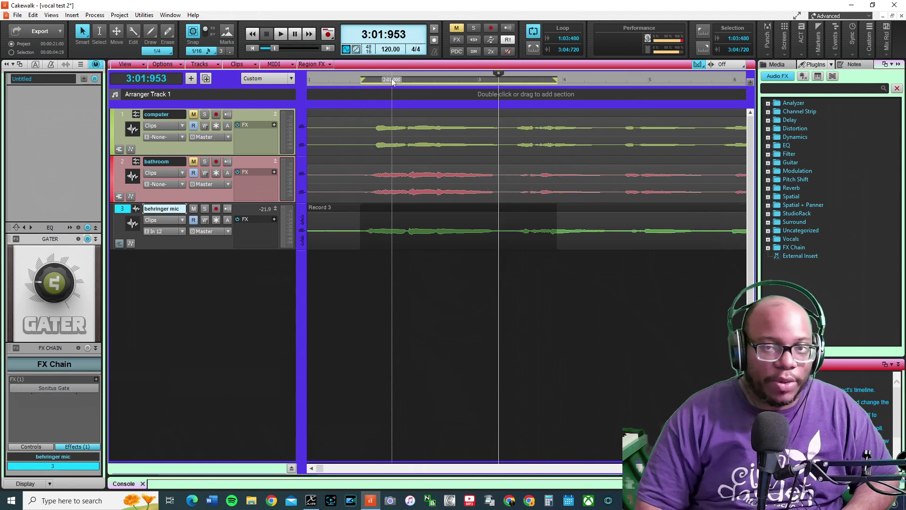
Step: Play the vocal from measure 2 through the Gater, turn its dial down and collapse the module
left_click(393, 80)
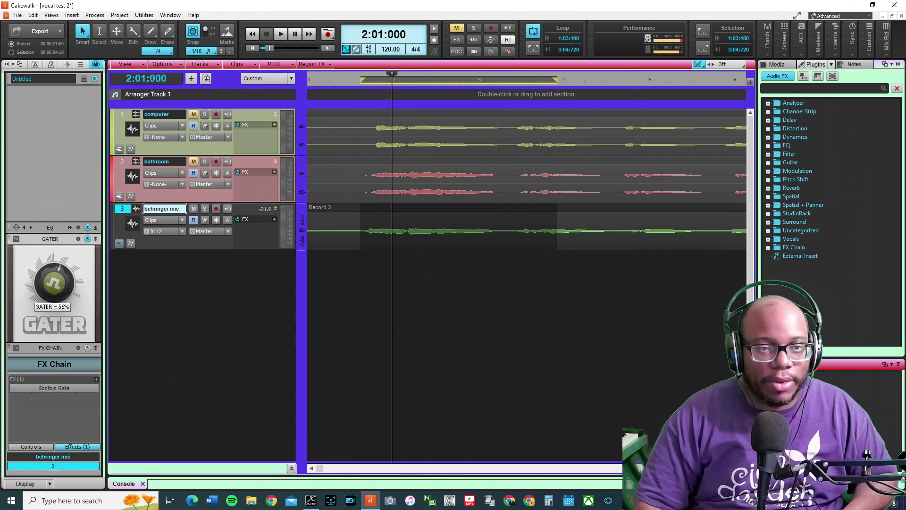
key("space")
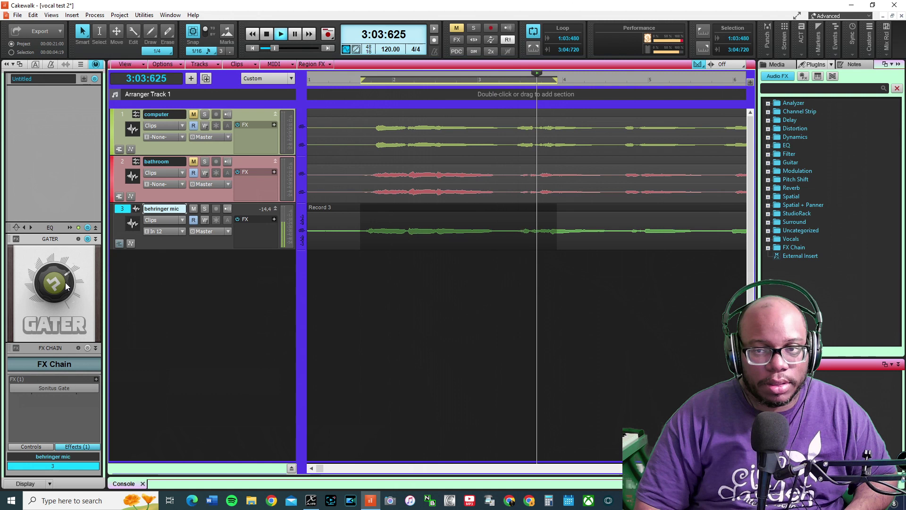
key("space")
left_click_drag(67, 286, 67, 323)
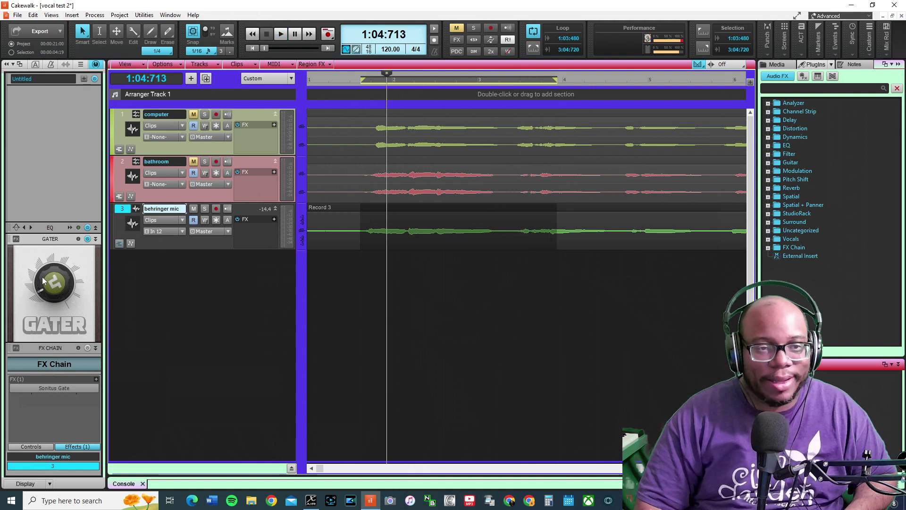
left_click(96, 238)
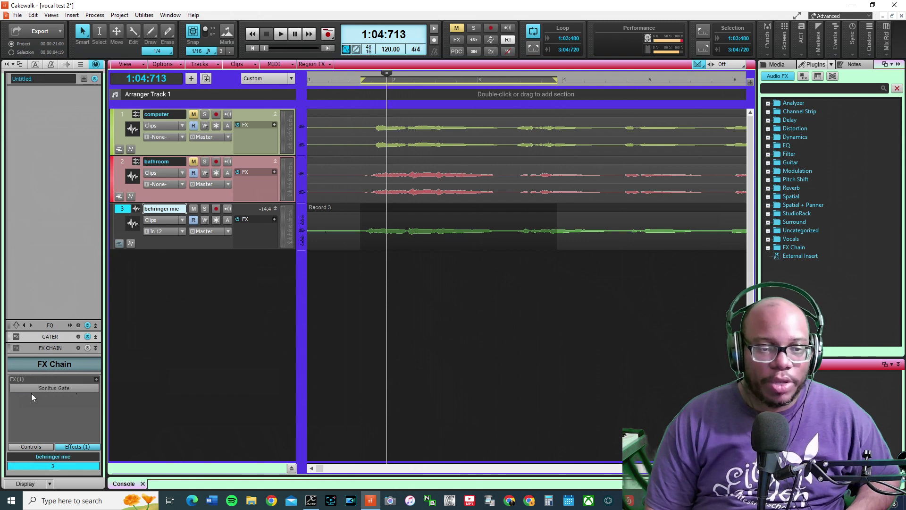
Step: Open the Sonitus Gate from the FX Chain, switching the Gater module off and the FX Chain on
double_click(69, 386)
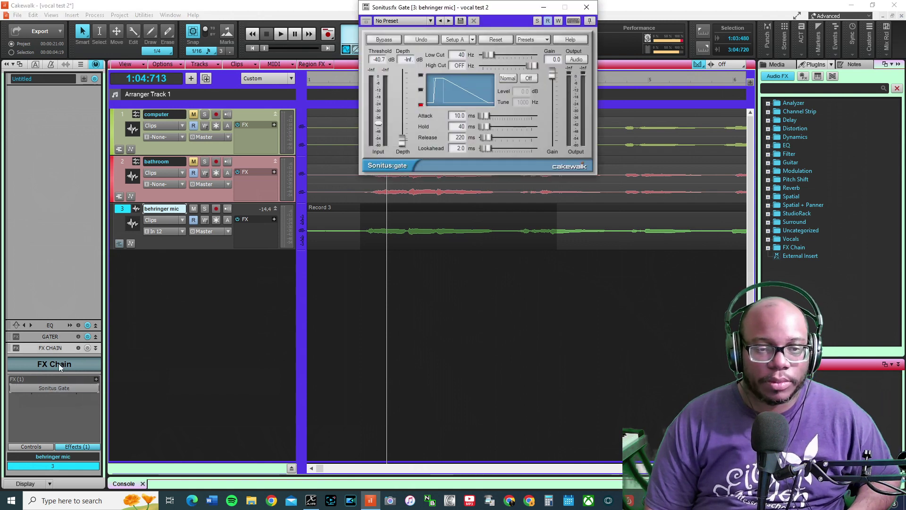
left_click(87, 336)
left_click(88, 347)
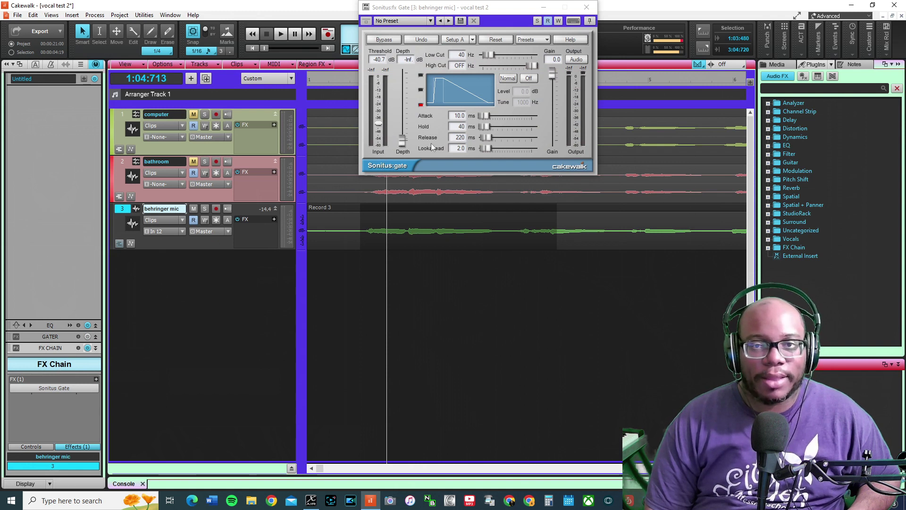
left_click_drag(466, 8, 435, 60)
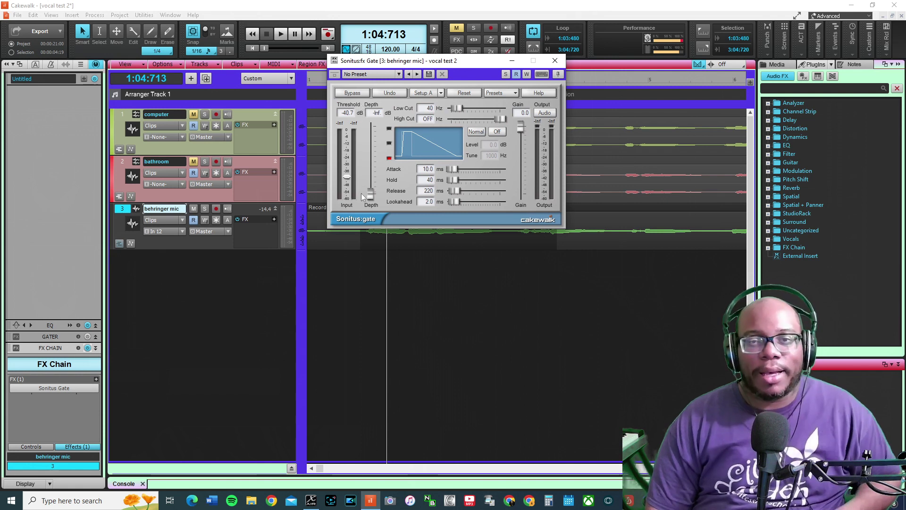
Step: Look through the Sonitus:fx presets of the gate without loading one
left_click(515, 93)
mouse_move(548, 132)
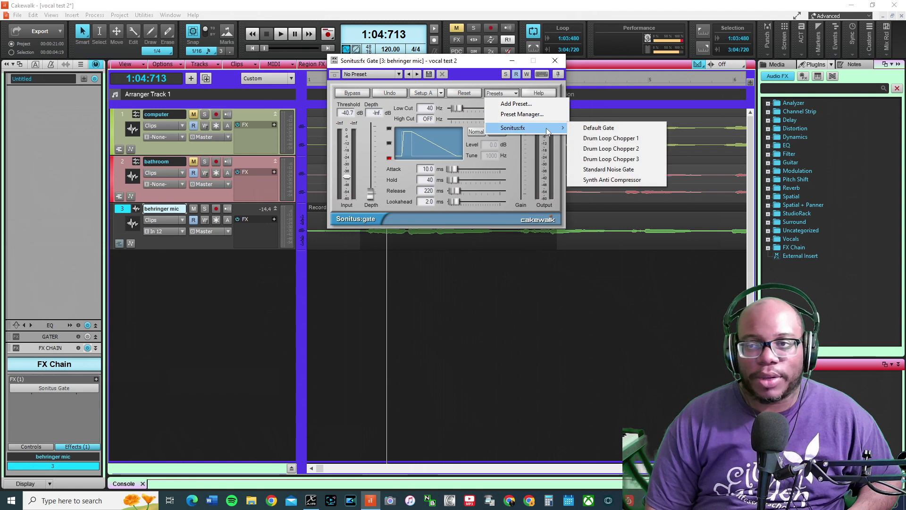
left_click(463, 63)
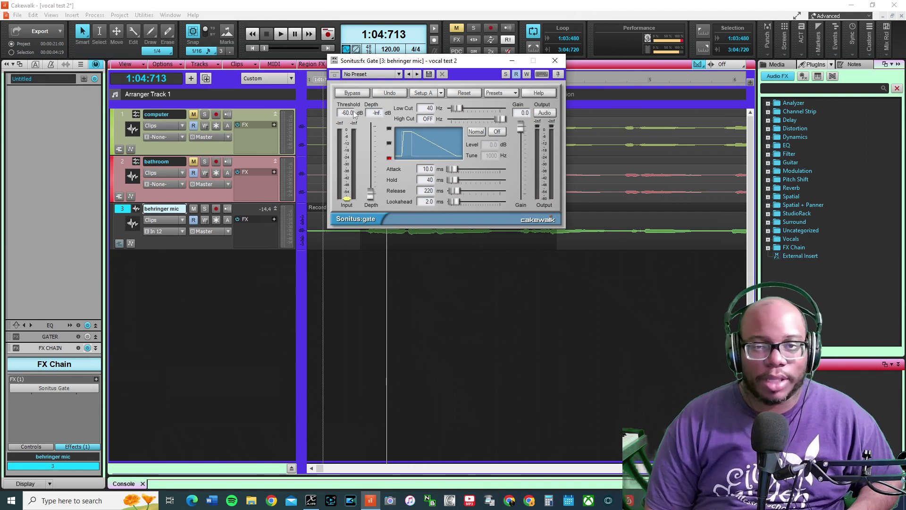
Step: While the vocal plays, try a gate threshold of -11.3 dB, set it to -36.9 dB and close the gate
key("space")
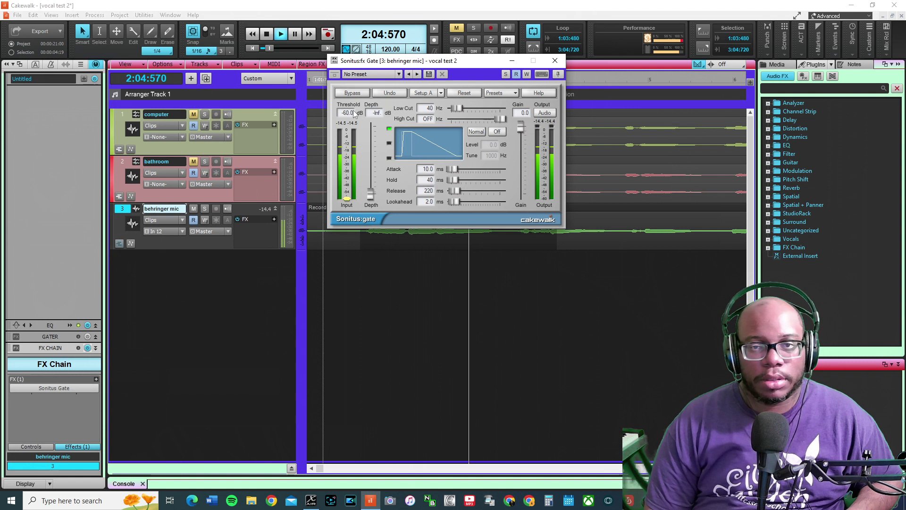
left_click_drag(347, 198, 347, 142)
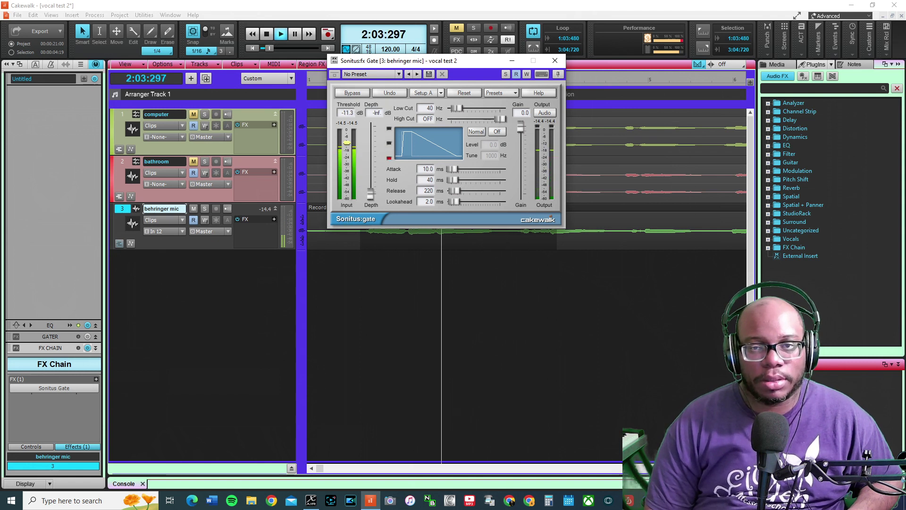
left_click_drag(347, 142, 347, 171)
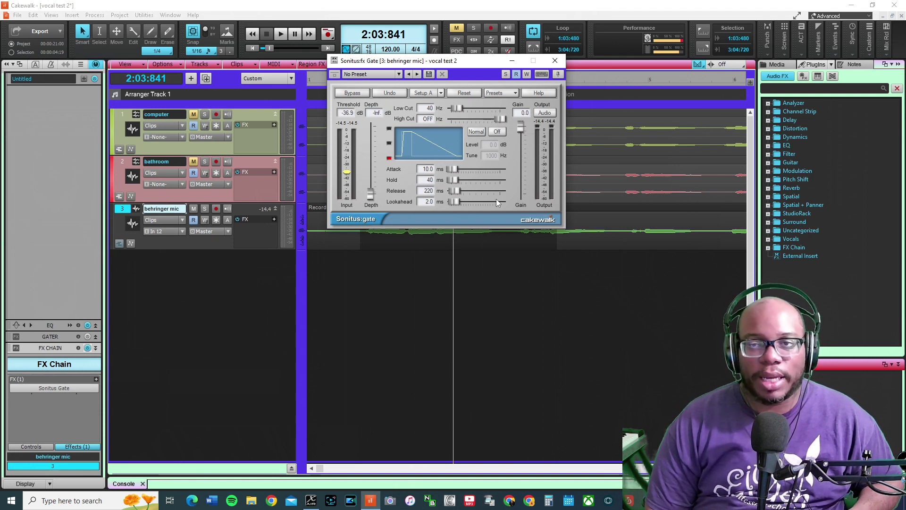
left_click(555, 61)
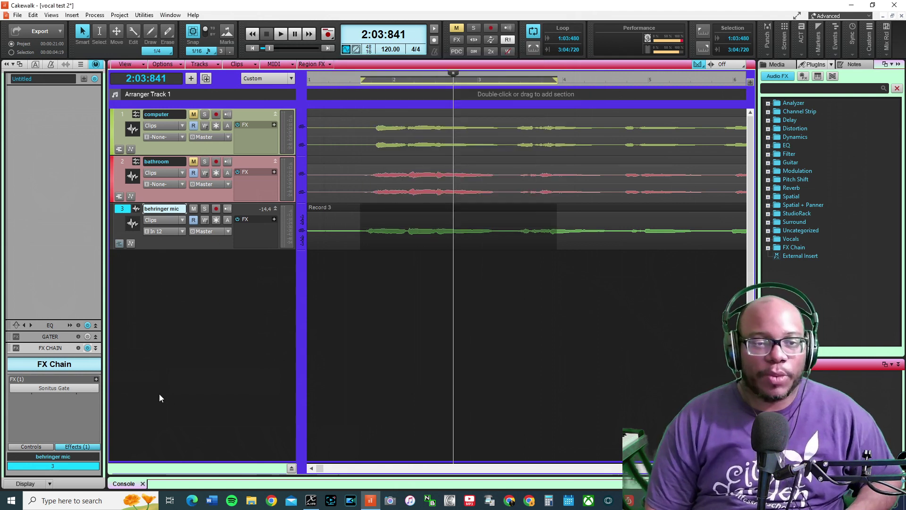
Step: Switch off the FX Chain module and looping, and play the vocal from 1:03:240 without the gate
left_click(88, 348)
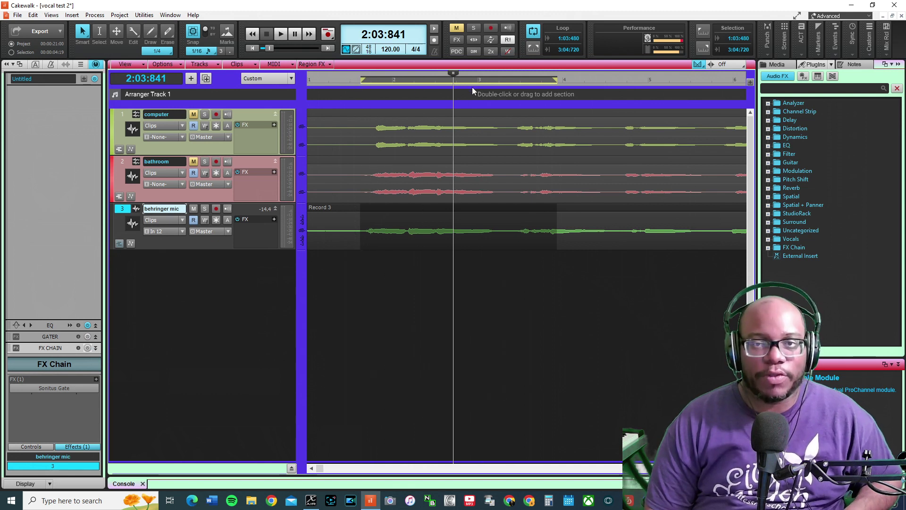
left_click(534, 34)
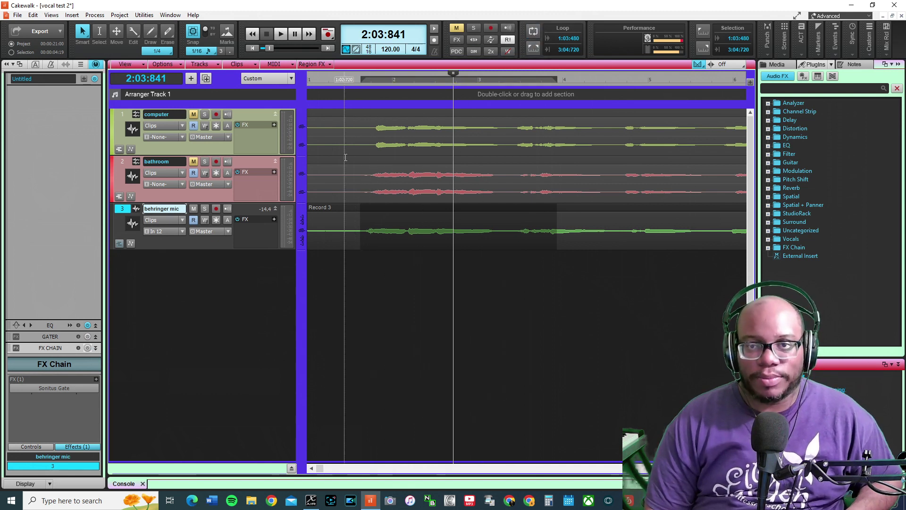
left_click(355, 83)
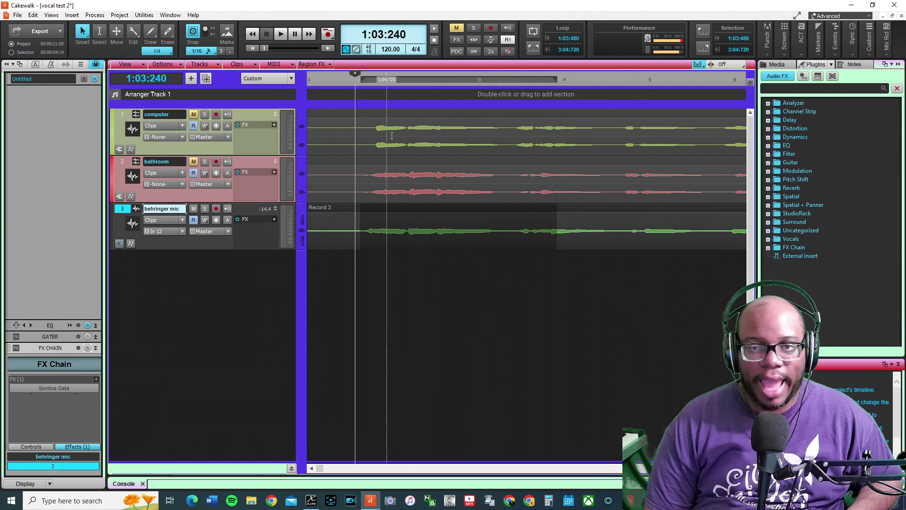
key("space")
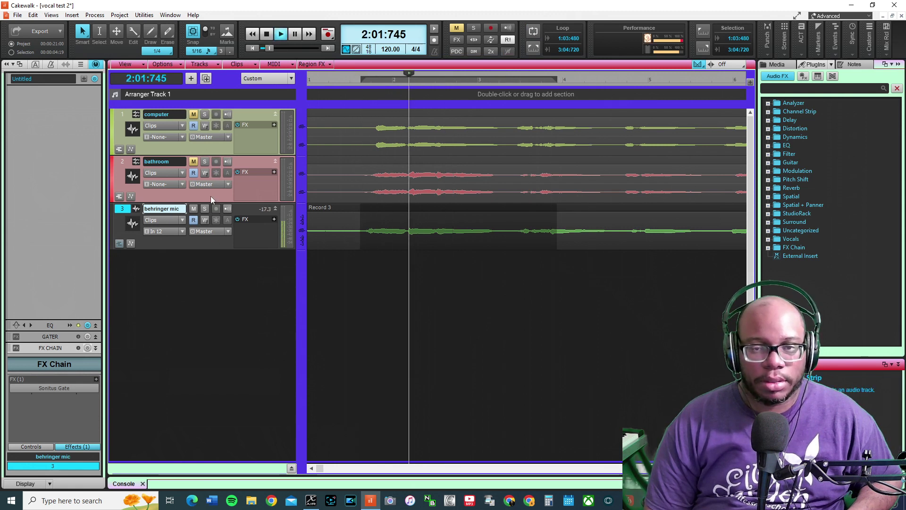
Step: Expand the EQ module, stop playback and open the full QuadCurve Equalizer window
left_click(96, 326)
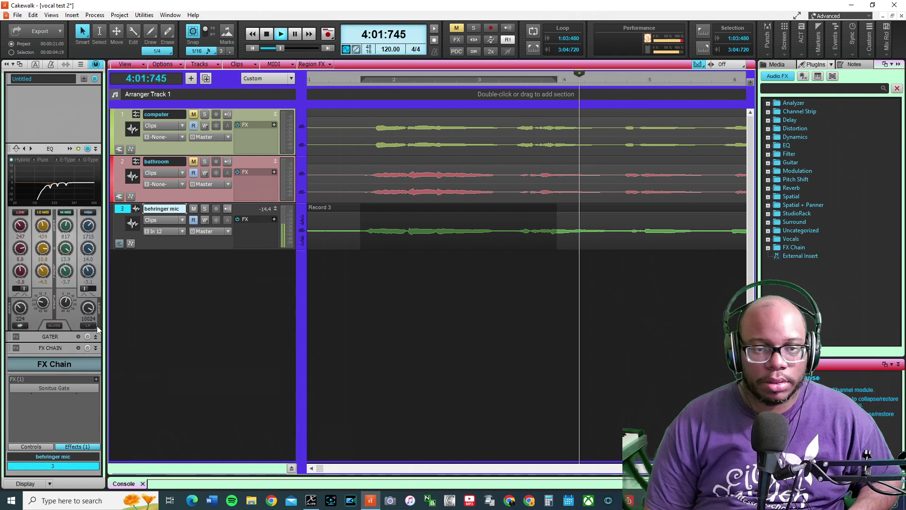
key("space")
key("space")
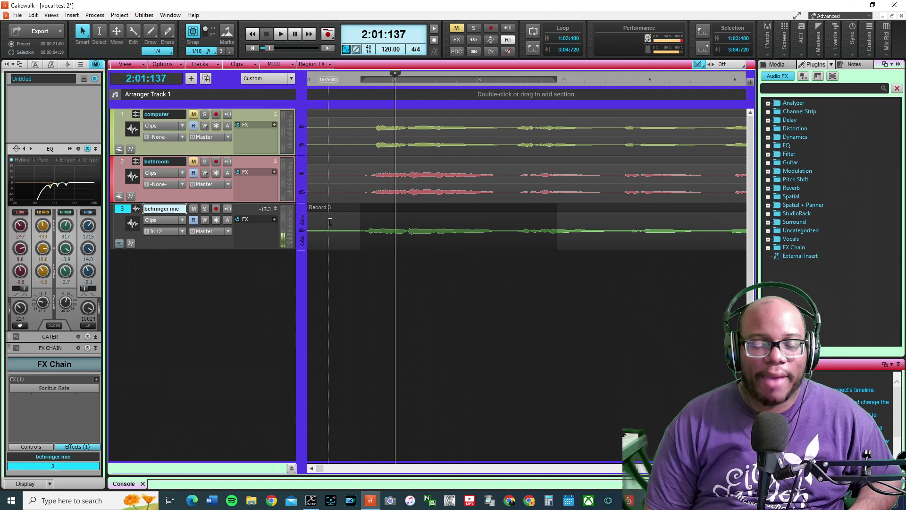
double_click(89, 174)
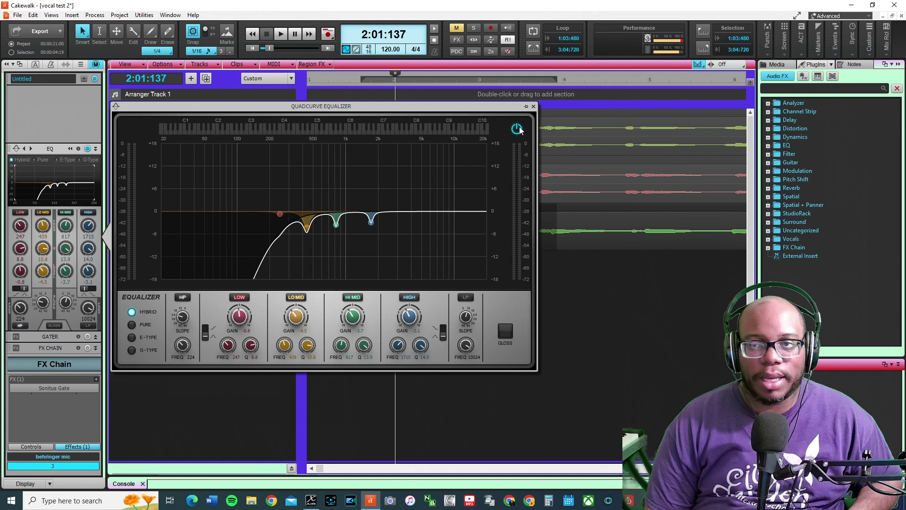
Step: Play the vocal from measure 1 and compare its sound with the equalizer switched off and back on
left_click(317, 82)
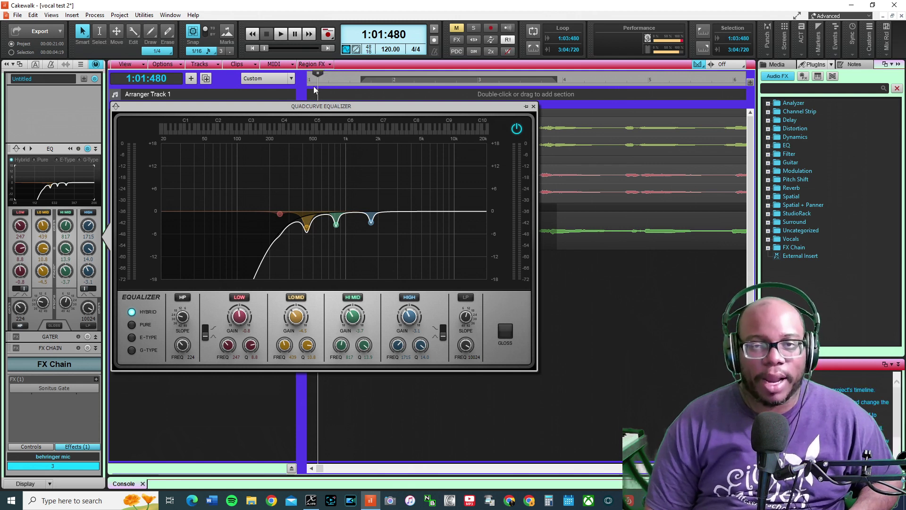
key("space")
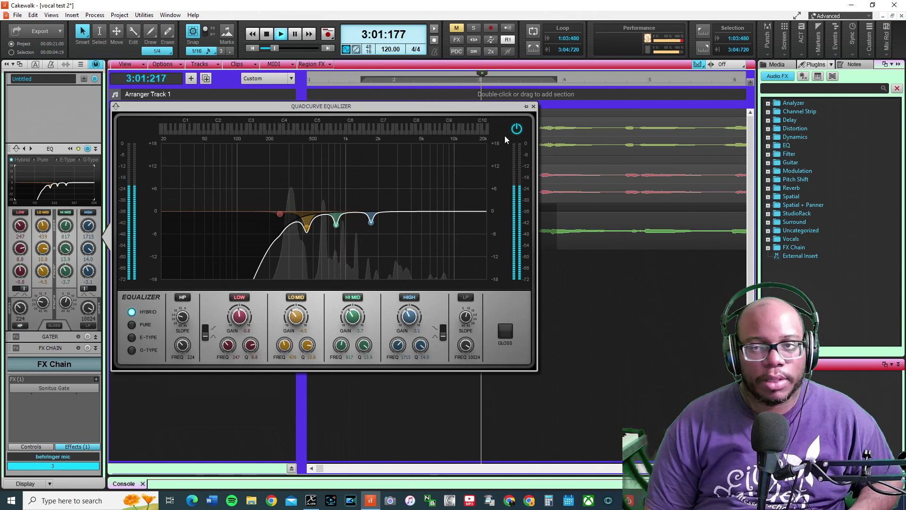
left_click(518, 135)
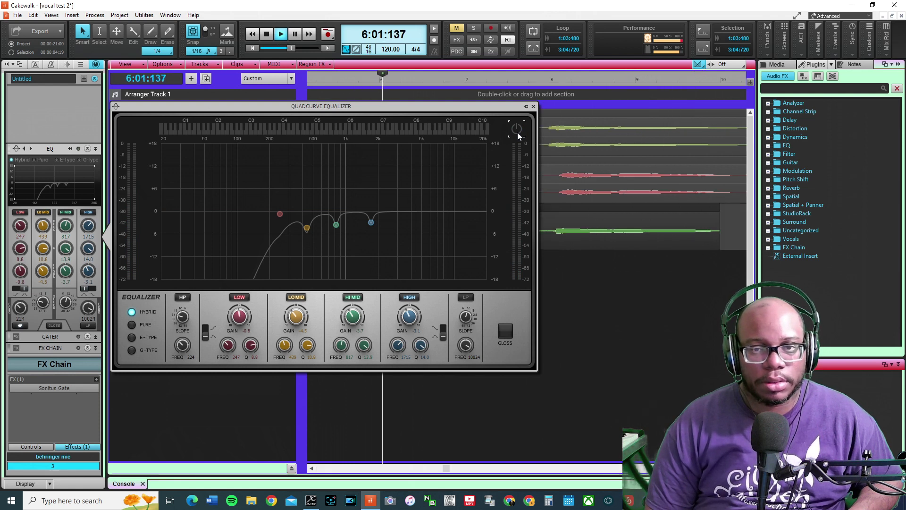
left_click(518, 134)
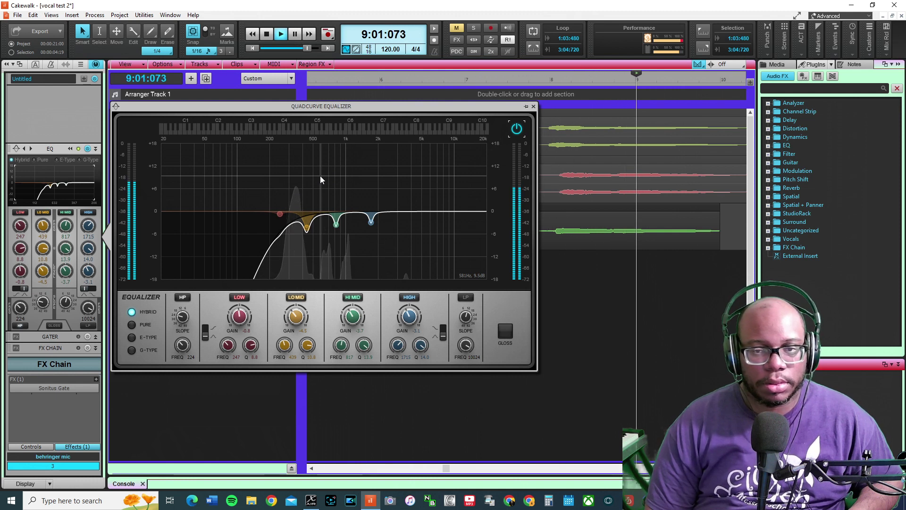
Step: Bypass the equalizer, replay the vocal from the project start, re-enable the equalizer partway through, and stop playback
left_click(517, 128)
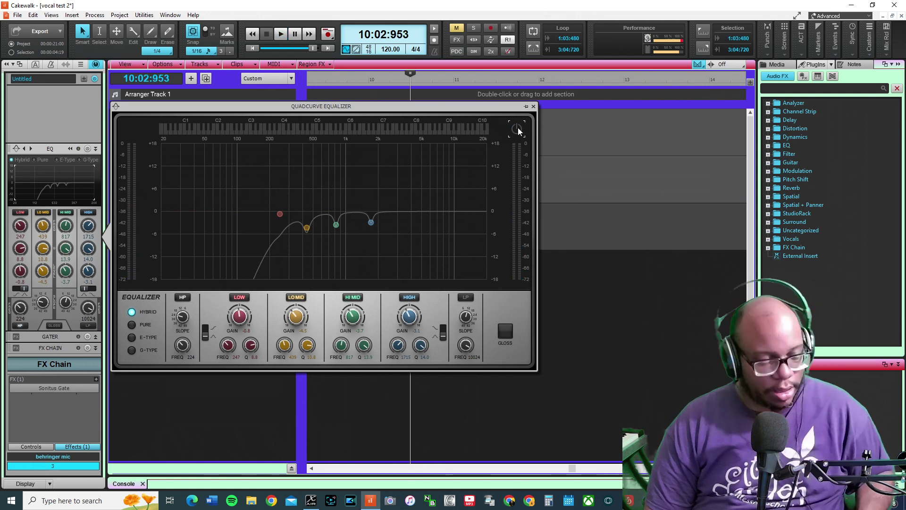
key("w")
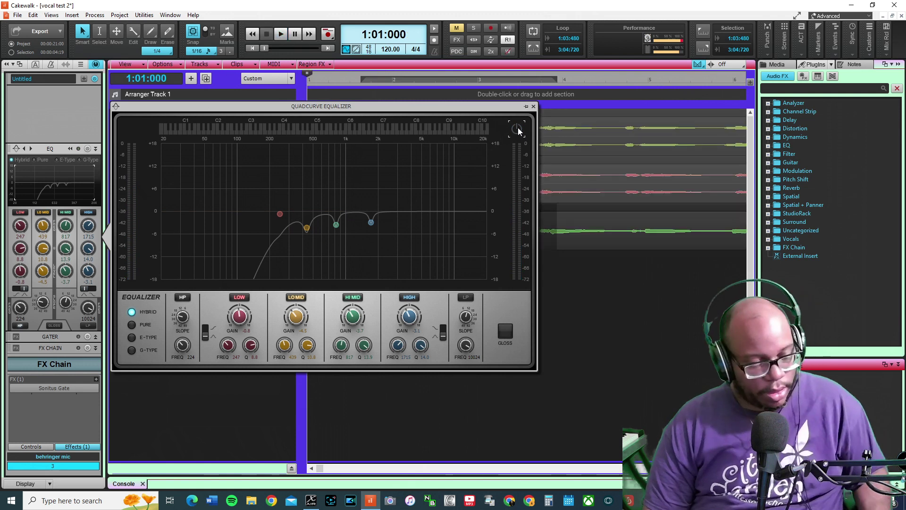
key("space")
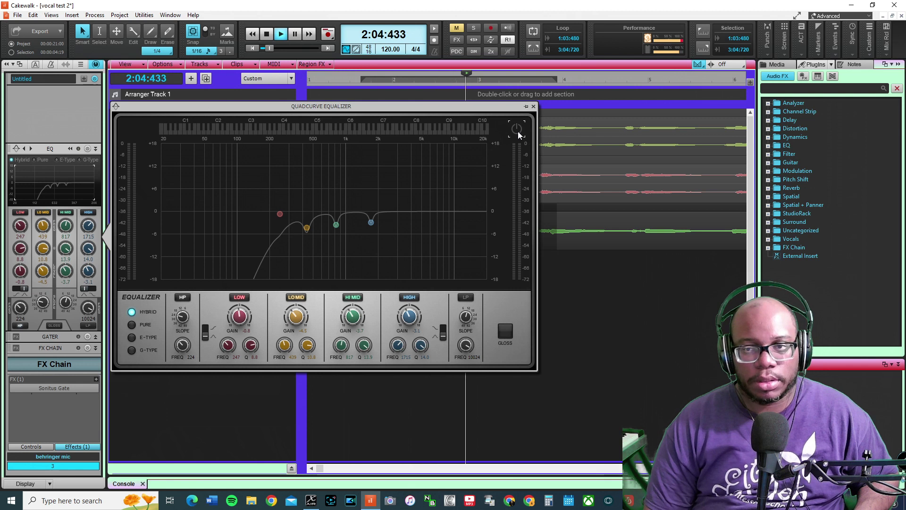
left_click(517, 133)
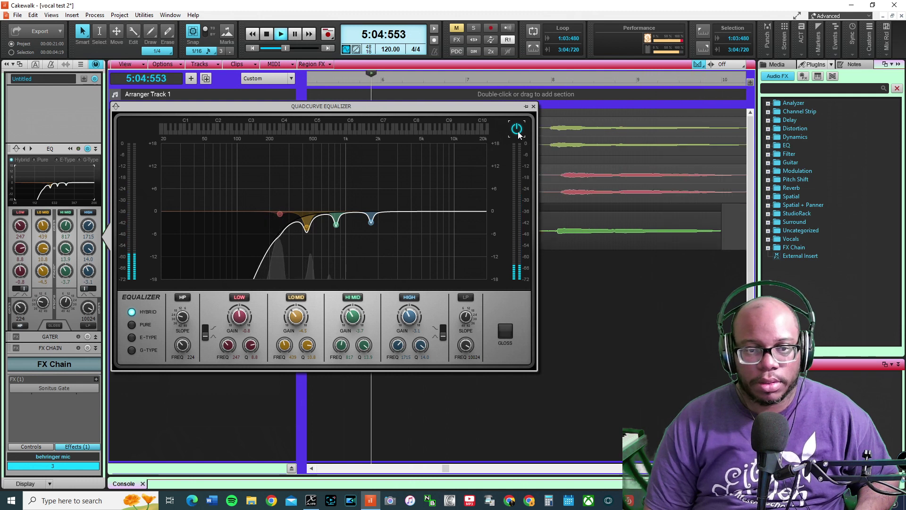
key("space")
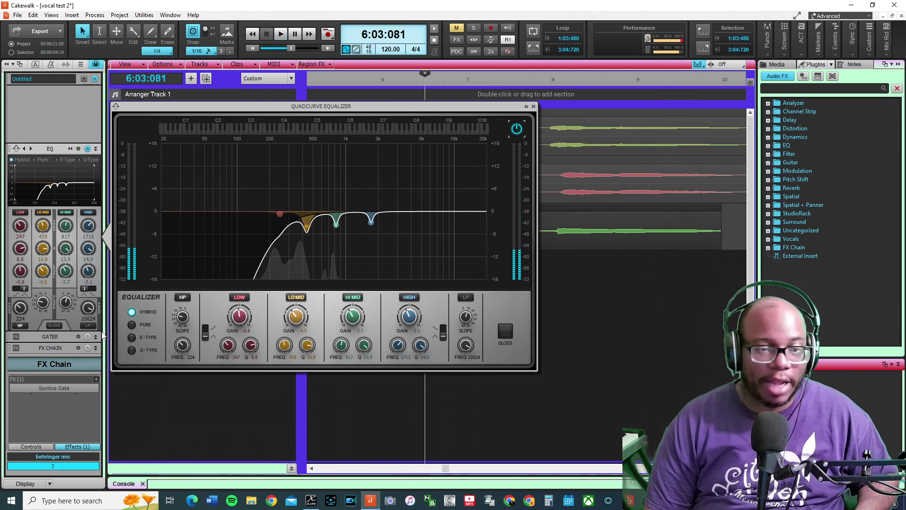
Step: Switch on the Gater module, play the vocal from within measure 5, and reopen the full QuadCurve Equalizer window
left_click(534, 107)
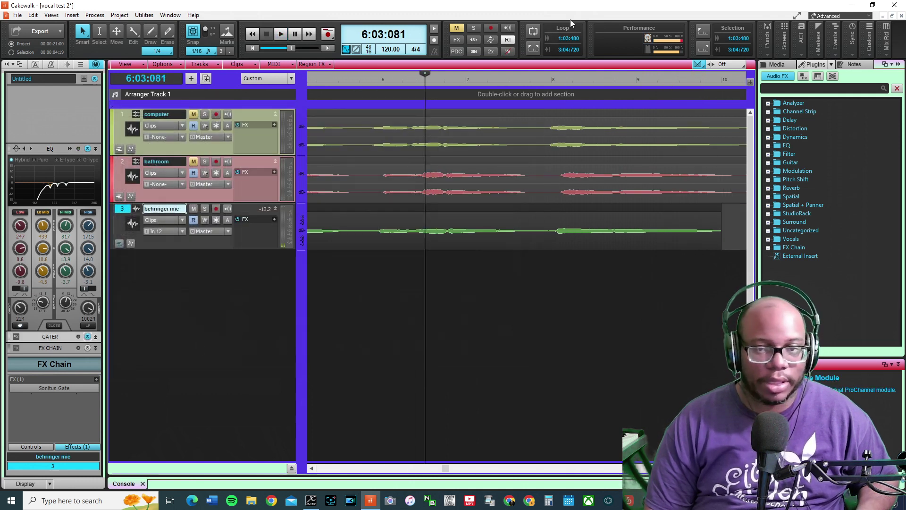
left_click(357, 78)
key("space")
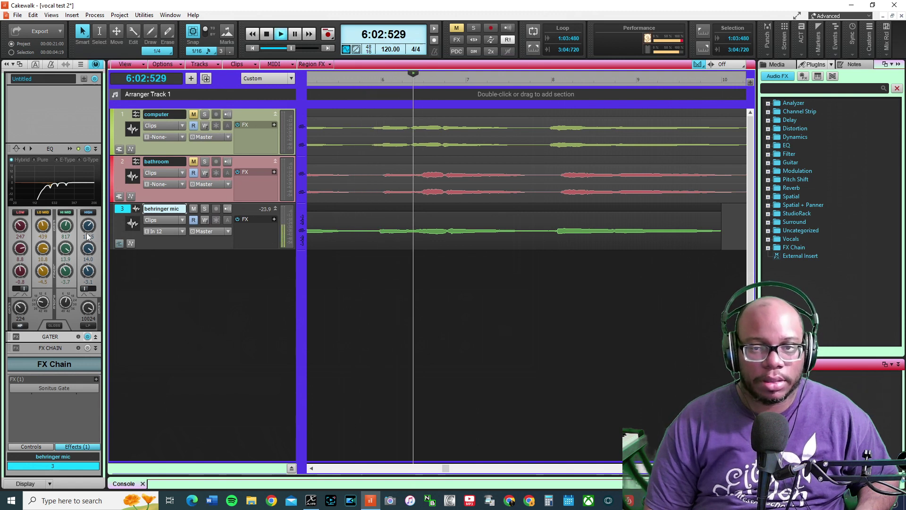
mouse_move(87, 237)
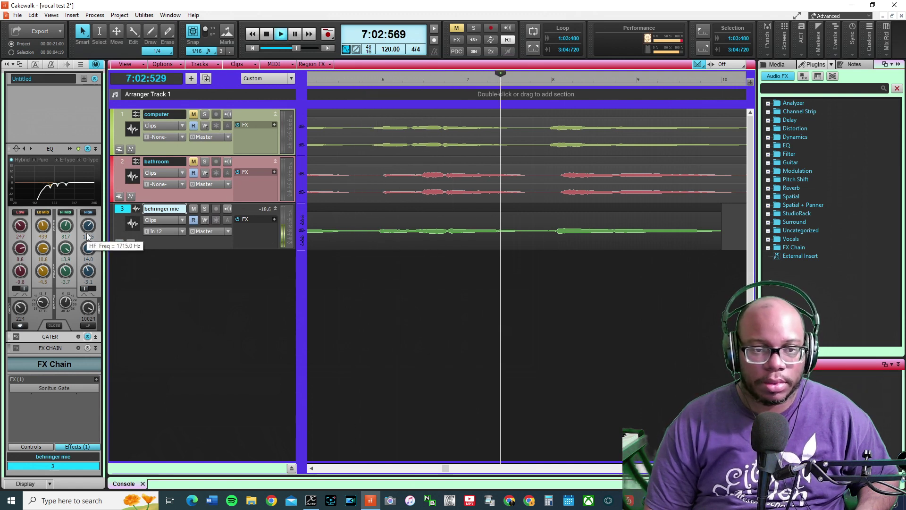
double_click(76, 168)
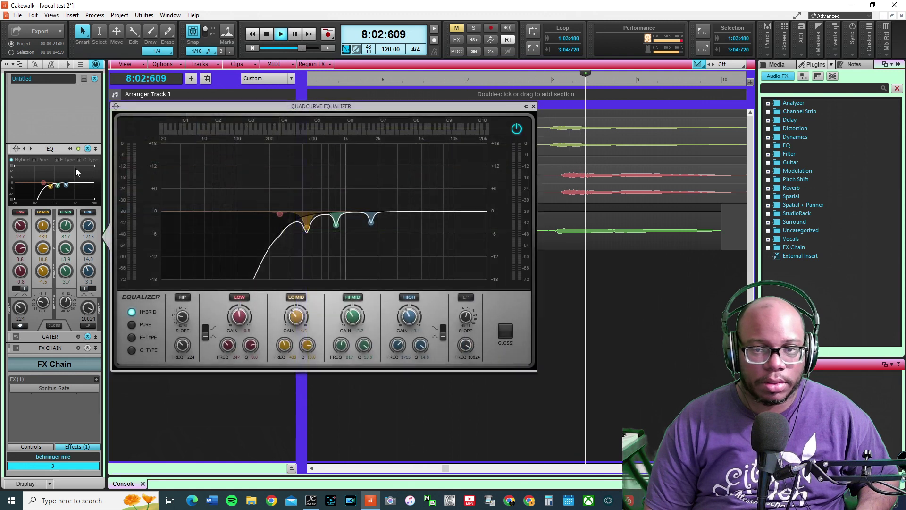
Step: Try low-band gains of -4.8 dB at 291 Hz and 2.8 dB at 277 Hz while listening to the vocal
left_click(395, 81)
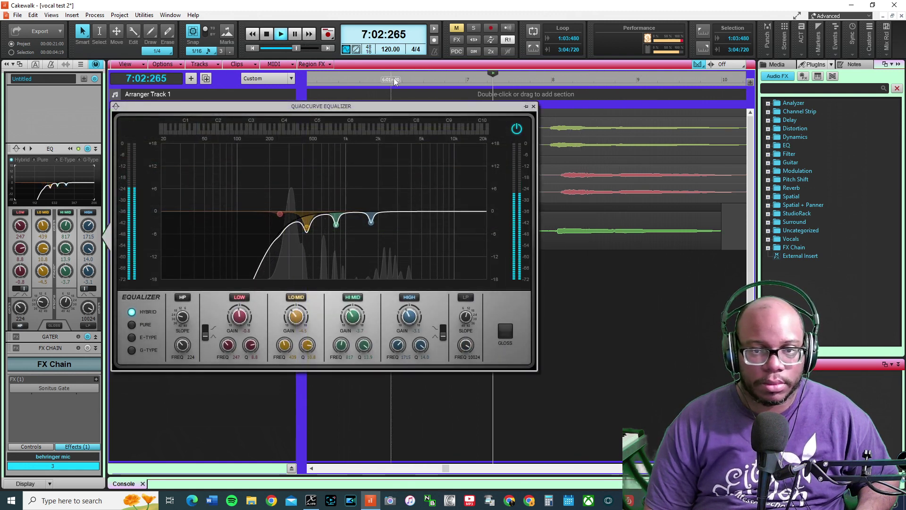
key("space")
left_click_drag(283, 215, 287, 228)
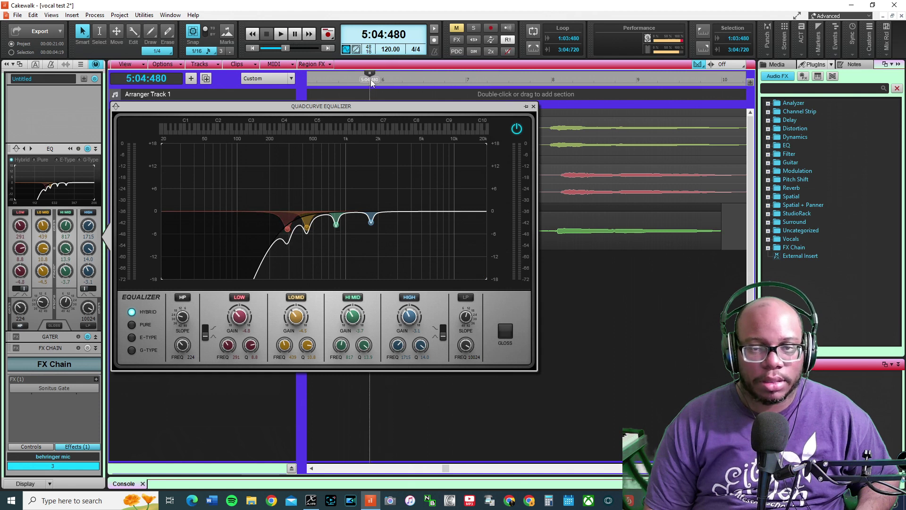
key("space")
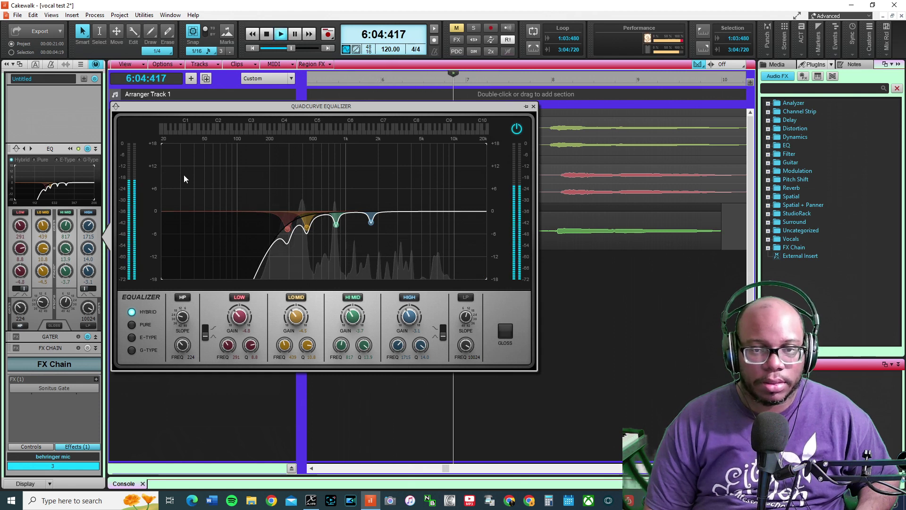
left_click_drag(287, 228, 284, 201)
key("space")
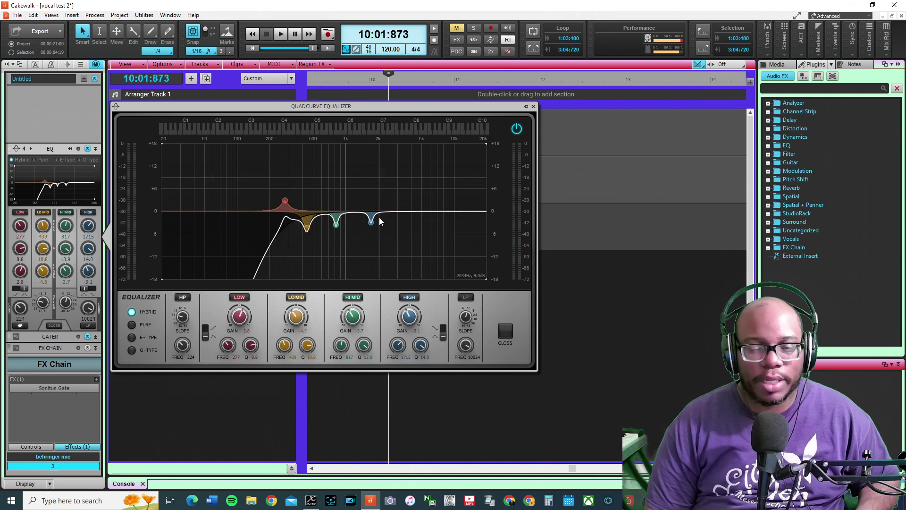
Step: Set the low band to 4.8 dB at 268 Hz and the high-pass frequency to 68 Hz, and close the equalizer window
left_click_drag(286, 199, 283, 193)
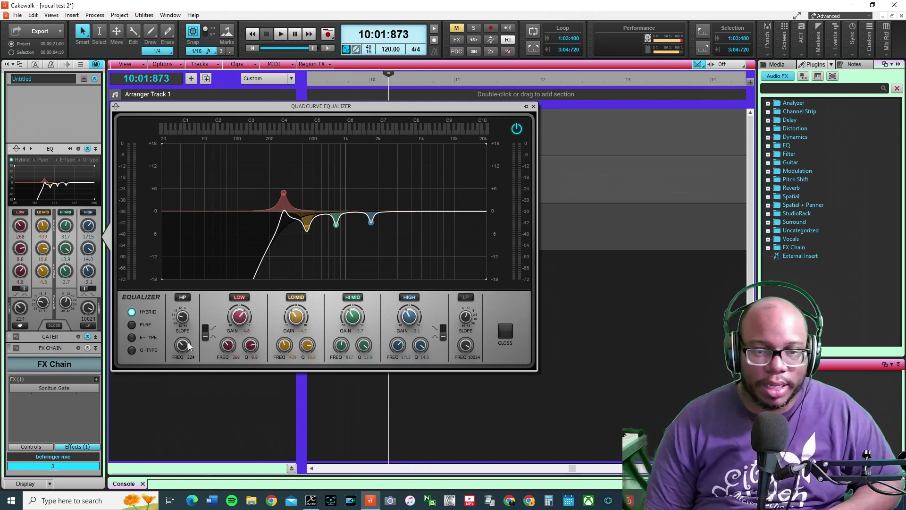
left_click_drag(182, 345, 182, 368)
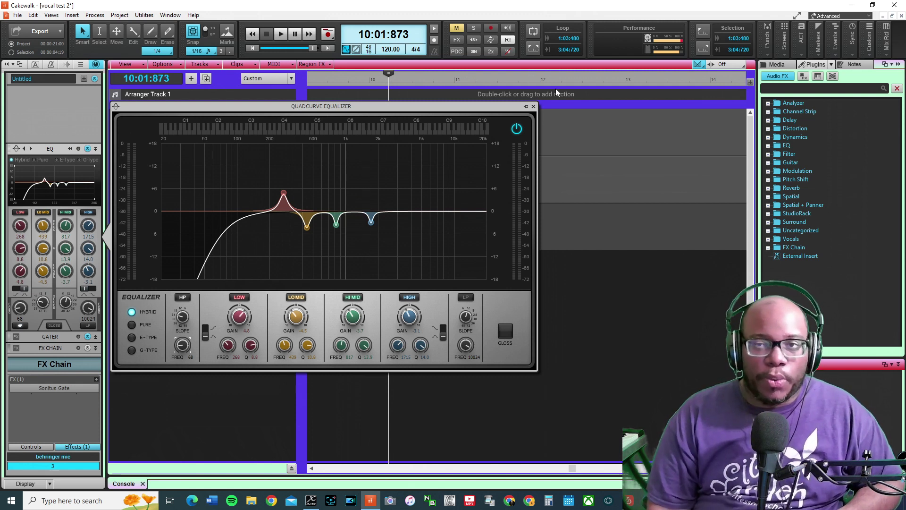
left_click(534, 106)
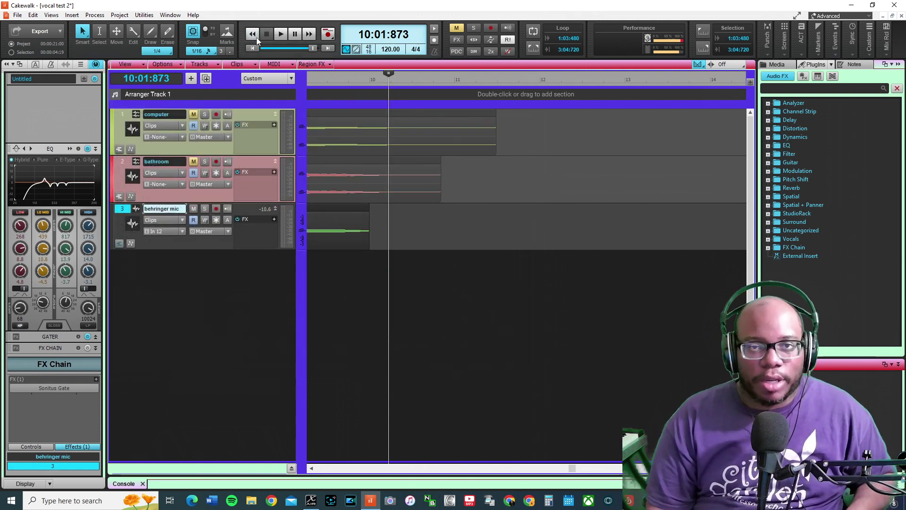
Step: Mute the behringer mic track, unmute the bathroom track, and play a passage of it from the project start
left_click(252, 48)
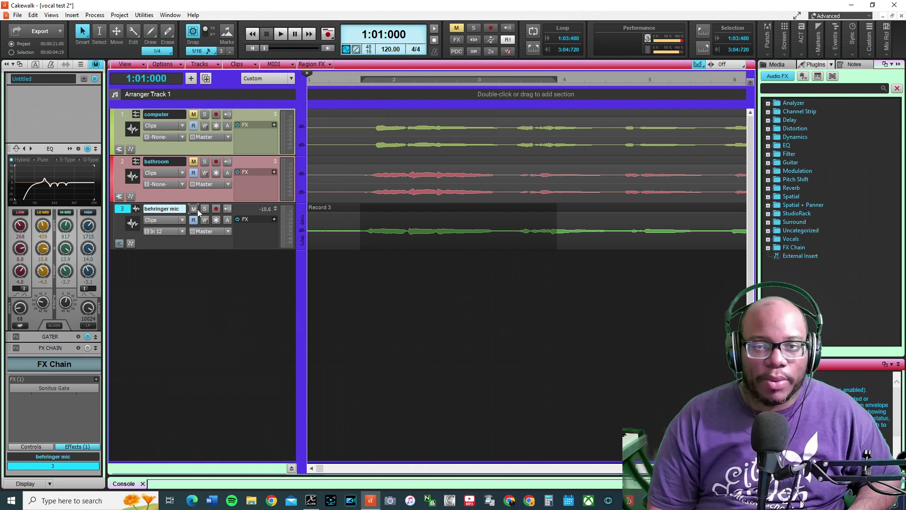
left_click(193, 209)
left_click(193, 162)
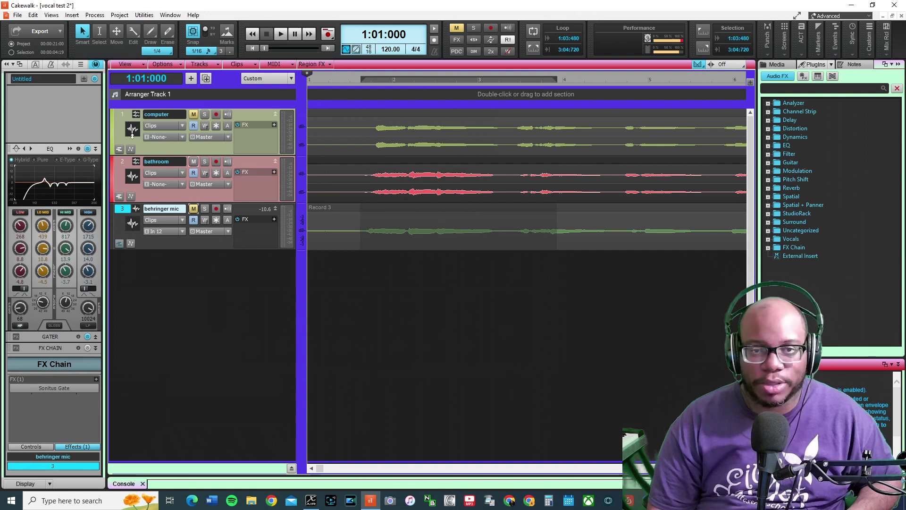
key("space")
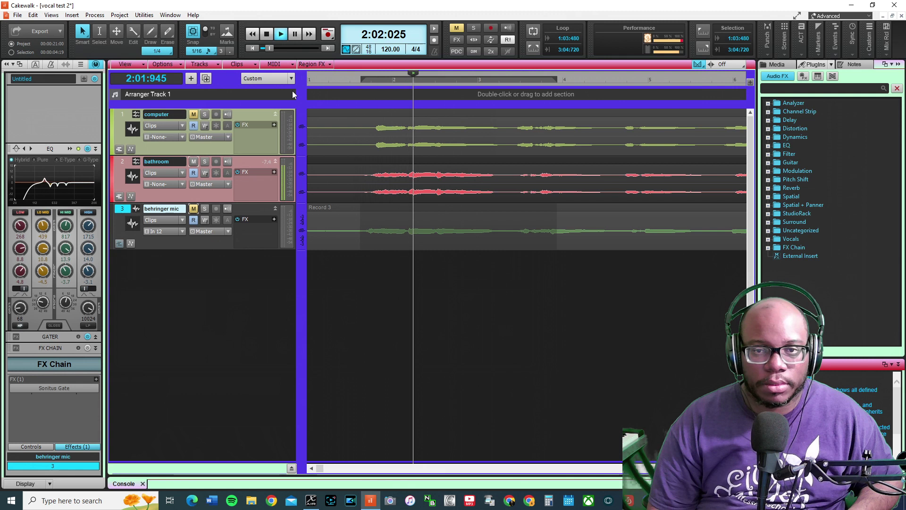
key("space")
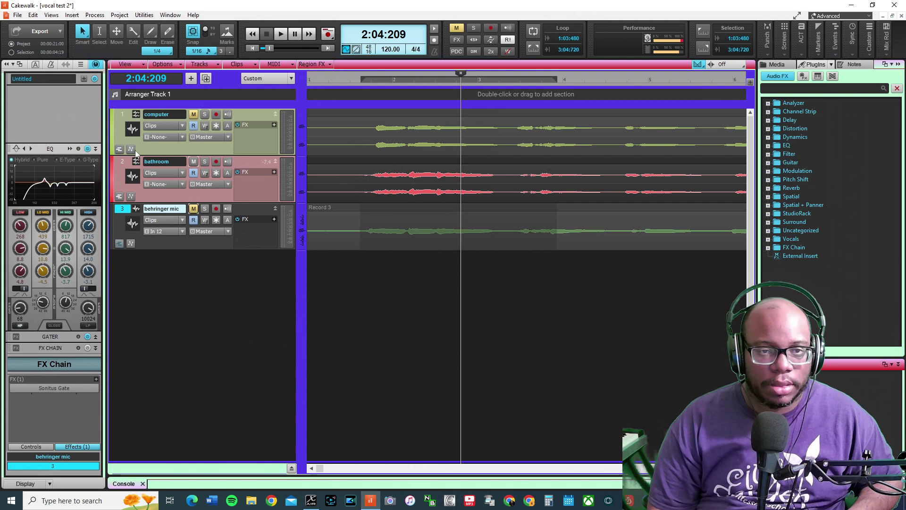
Step: Save the behringer mic track's channel strip settings as a ProChannel preset named "vocal test"
left_click(124, 161)
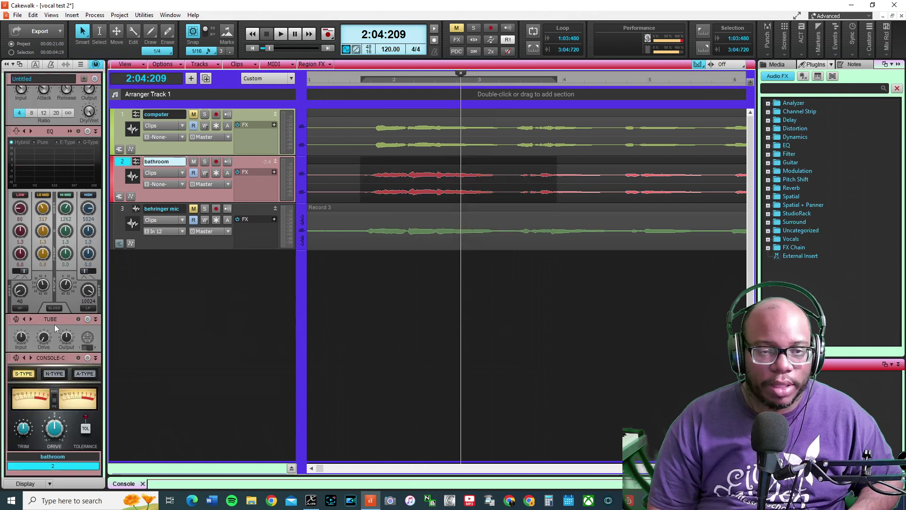
left_click(122, 209)
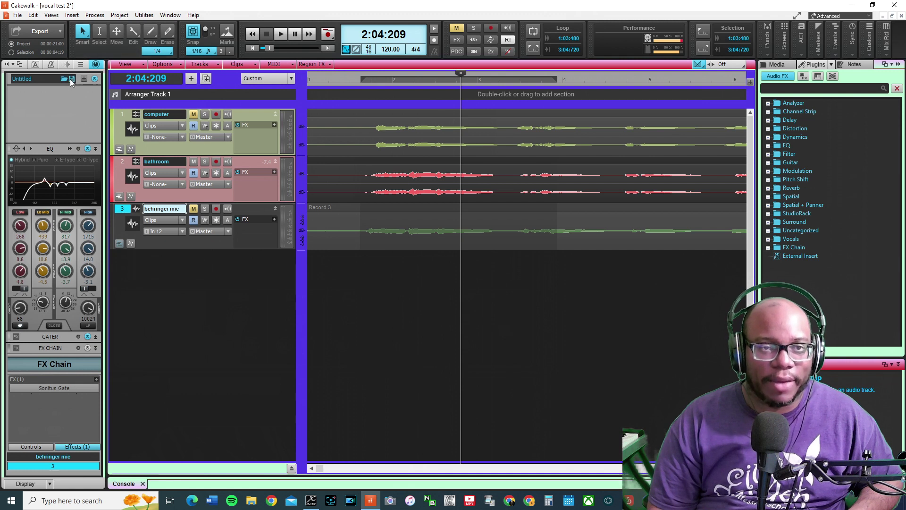
left_click(72, 79)
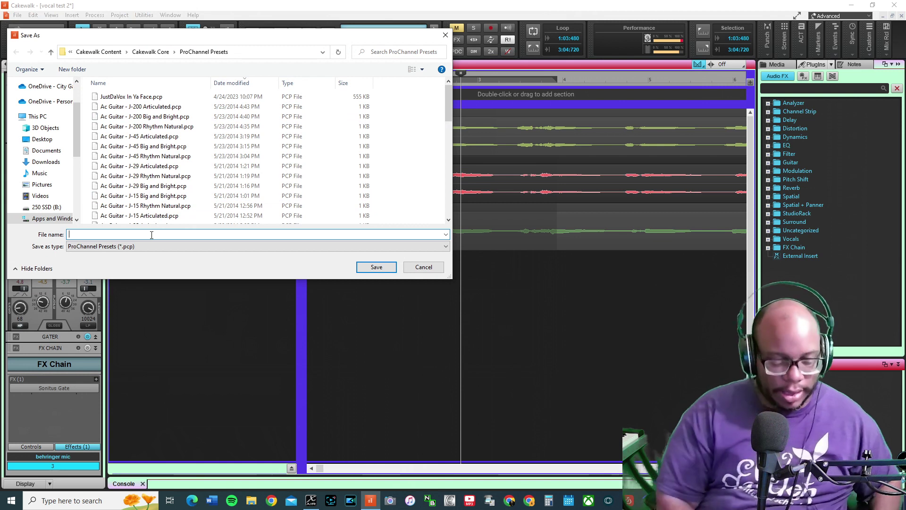
type("vocal test")
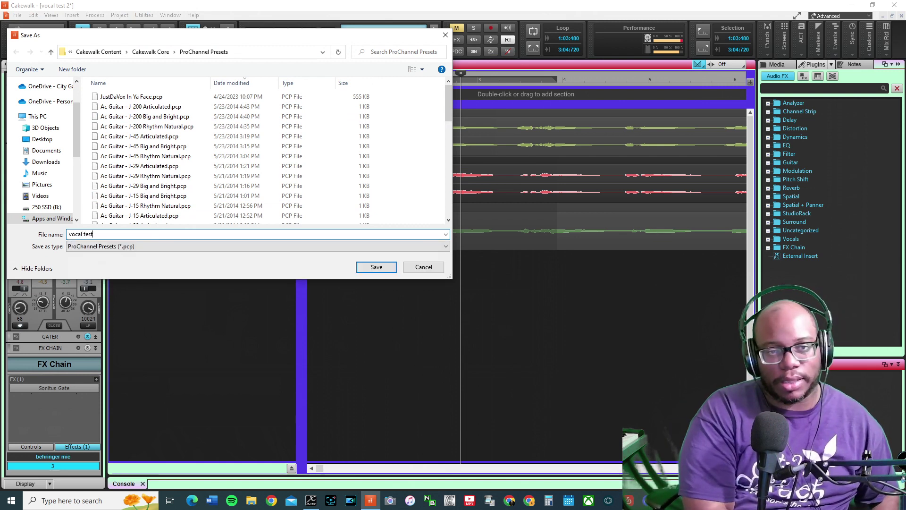
key("Return")
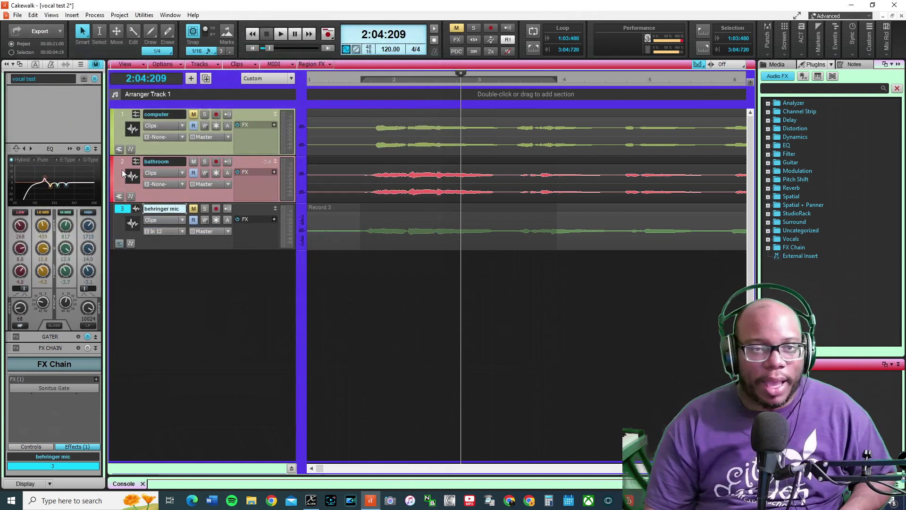
Step: Load the vocal test.pcp ProChannel preset onto the bathroom track
left_click(122, 177)
left_click(65, 80)
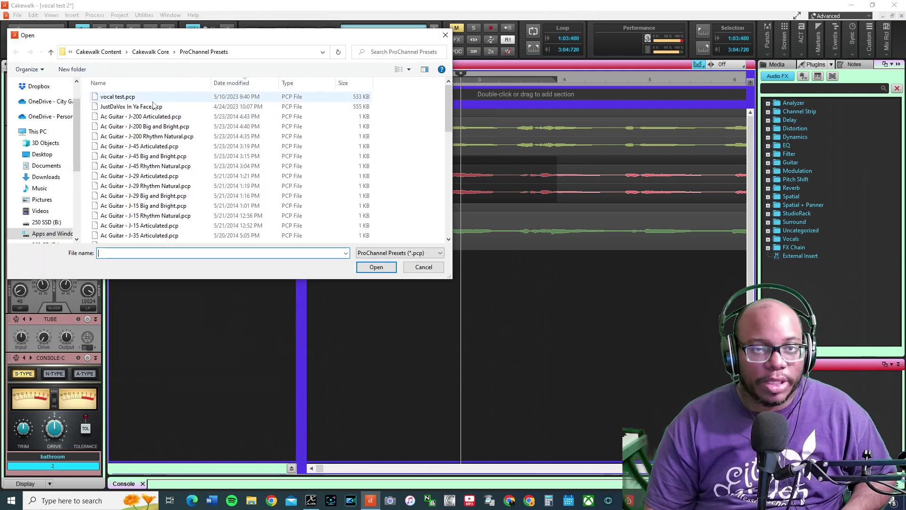
left_click(124, 97)
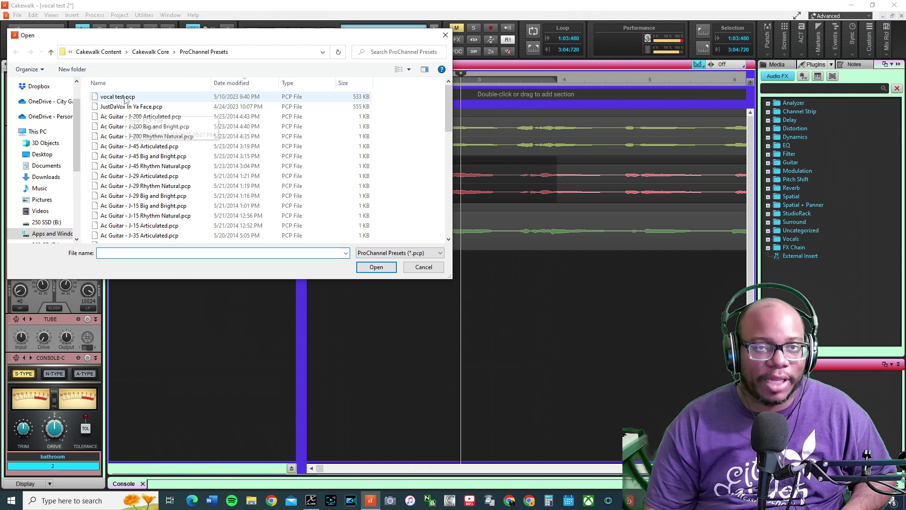
left_click(365, 268)
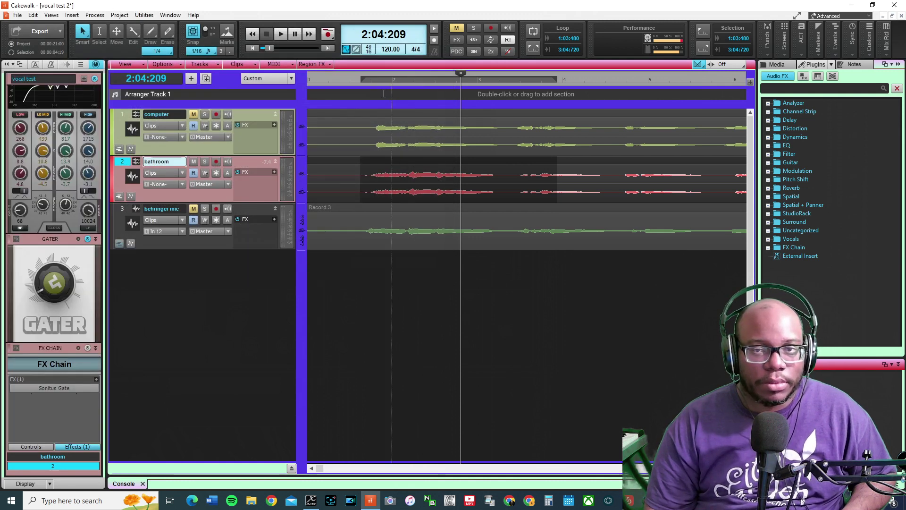
Step: Play the bathroom track from 1:03:240 to hear it with the loaded preset, and stop playback
left_click(358, 81)
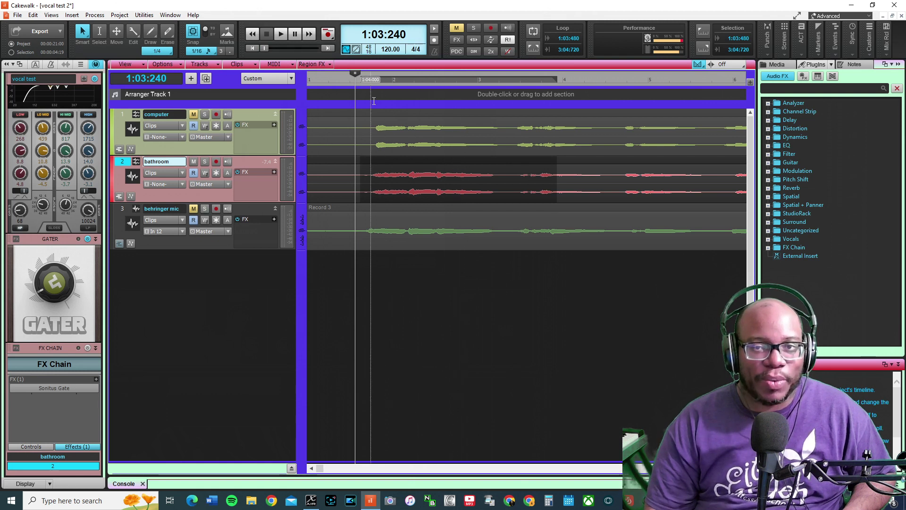
key("space")
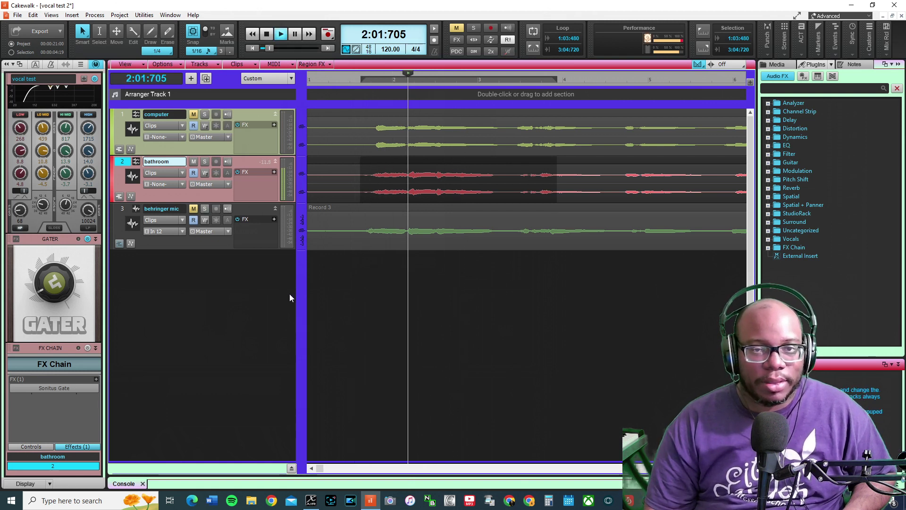
key("space")
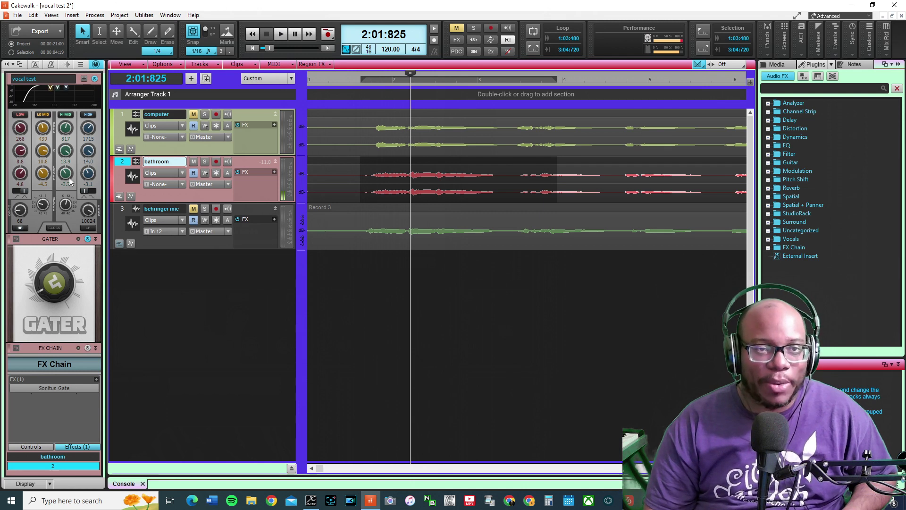
Step: Move the playback position to 1:01:480 and collapse the bathroom track's Gater and FX Chain modules
scroll(70, 181, "up", 1)
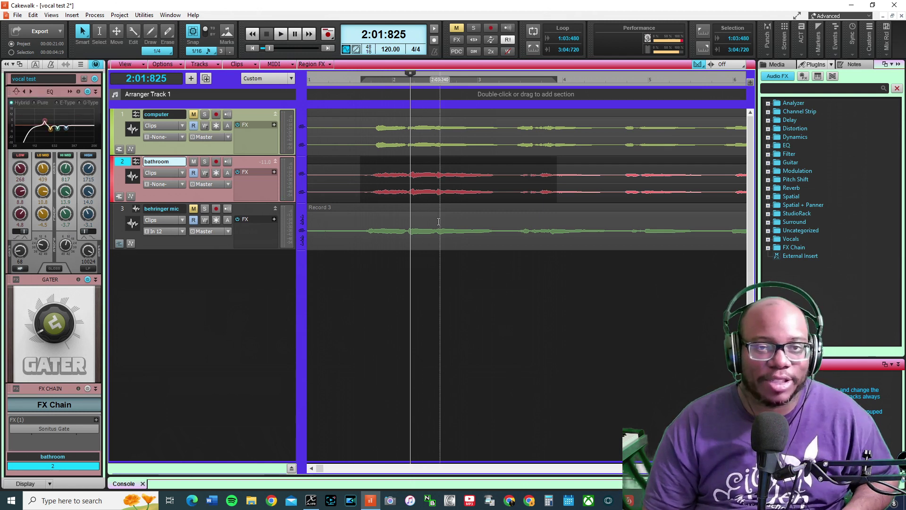
left_click(318, 79)
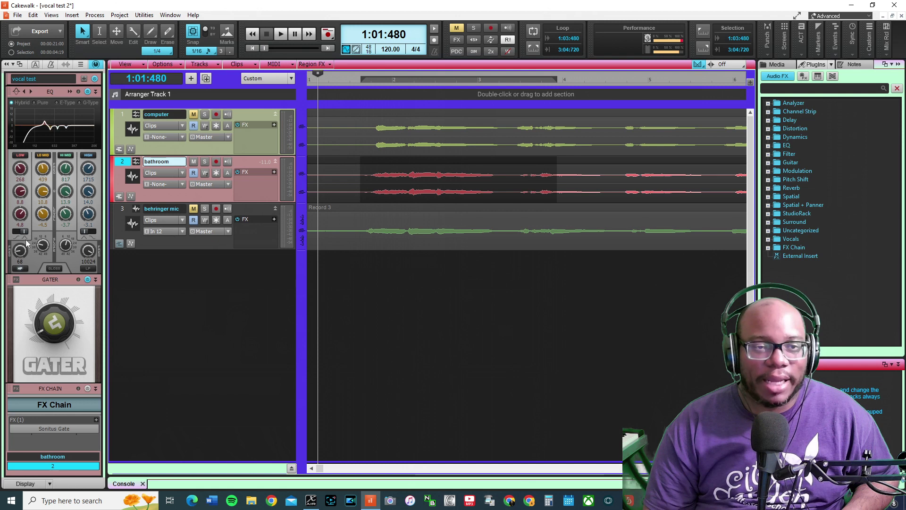
left_click(96, 279)
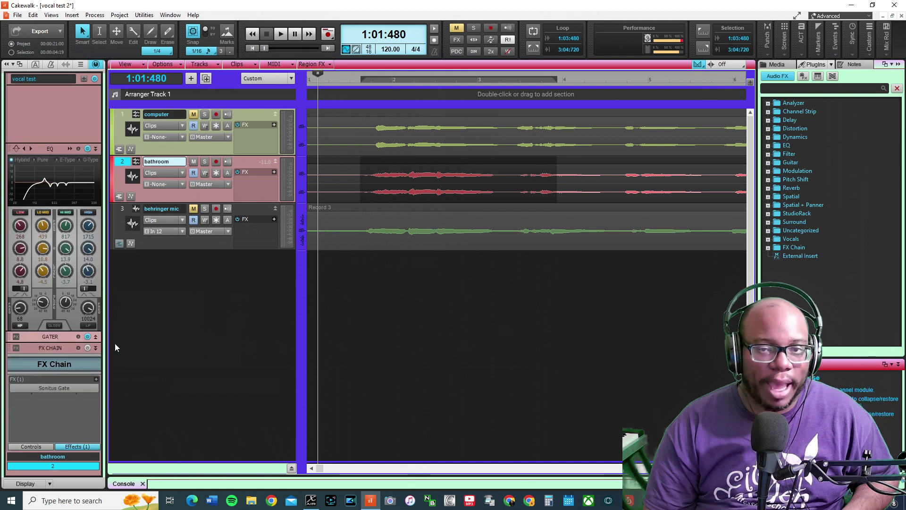
left_click(96, 349)
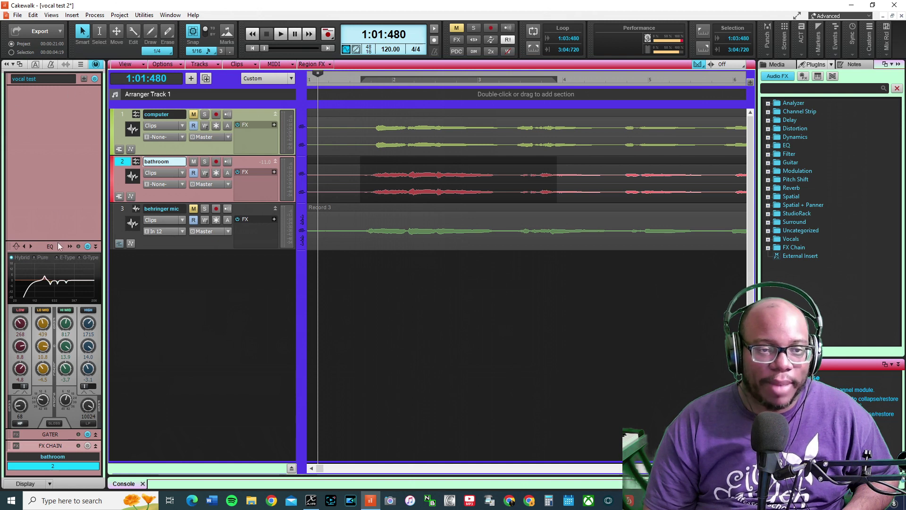
Step: Open the bathroom track's full QuadCurve Equalizer and reset all four bands to 0 dB gain with their default frequencies and Q
double_click(56, 270)
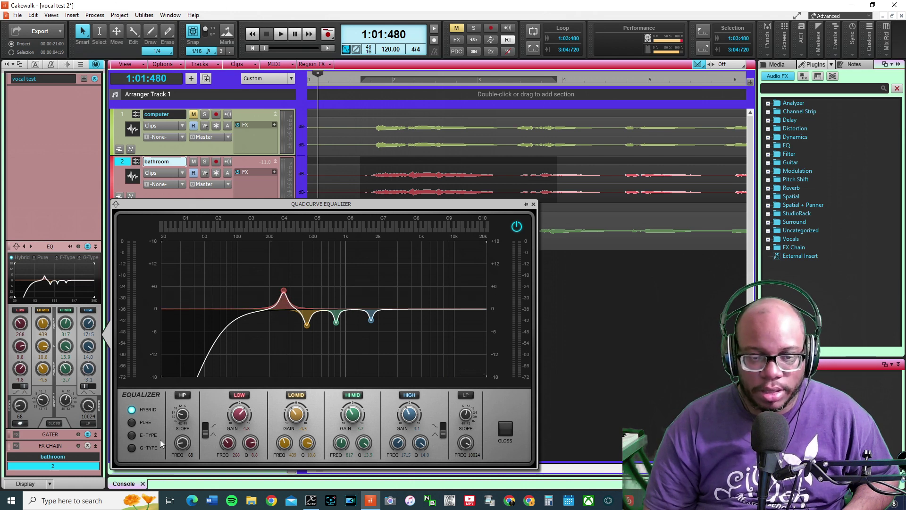
double_click(240, 418)
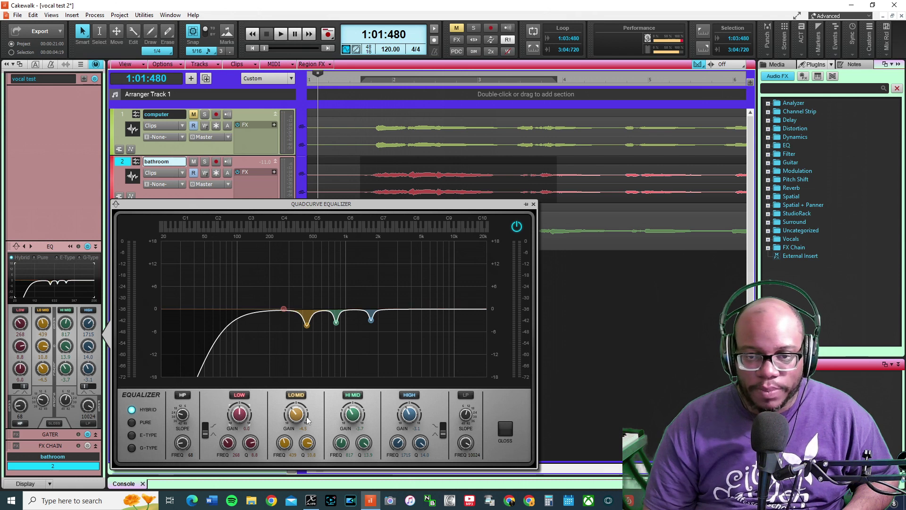
double_click(296, 415)
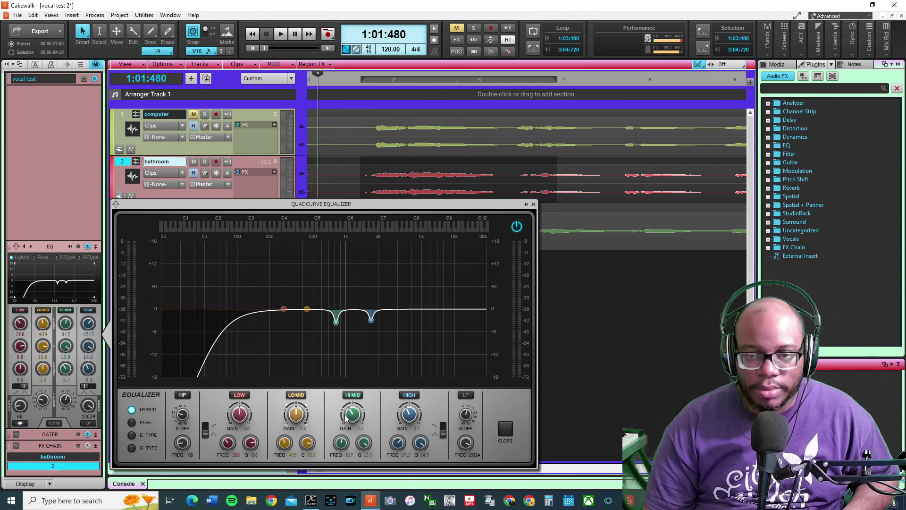
double_click(407, 414)
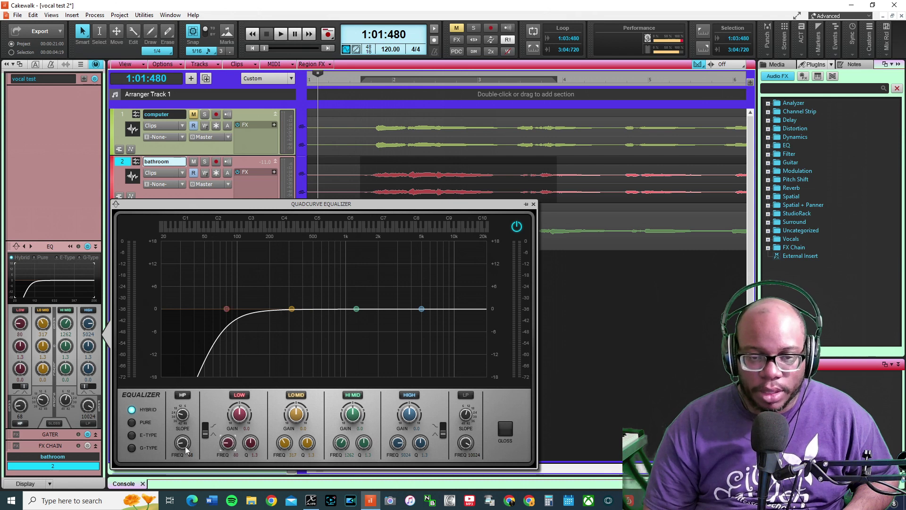
Step: Set the equalizer's high-pass frequency to 40 Hz and play the bathroom track to judge it
scroll(183, 443, "down", 3)
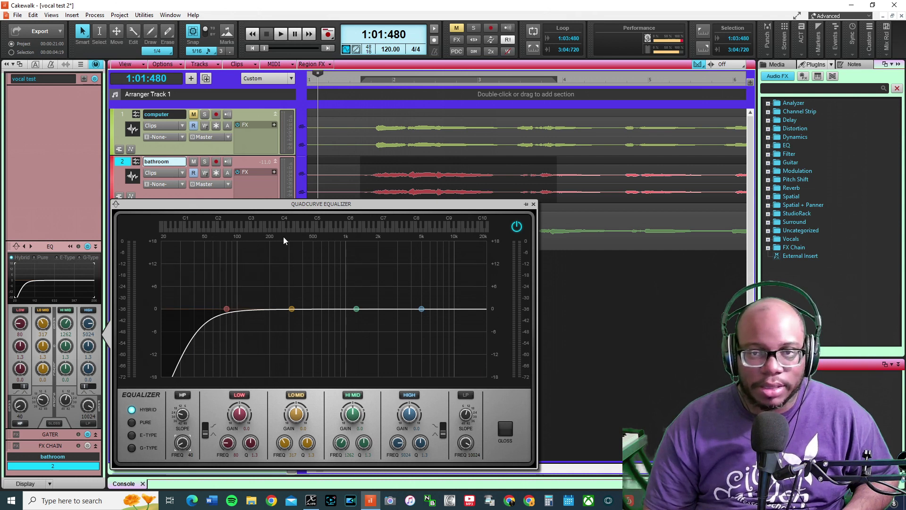
key("space")
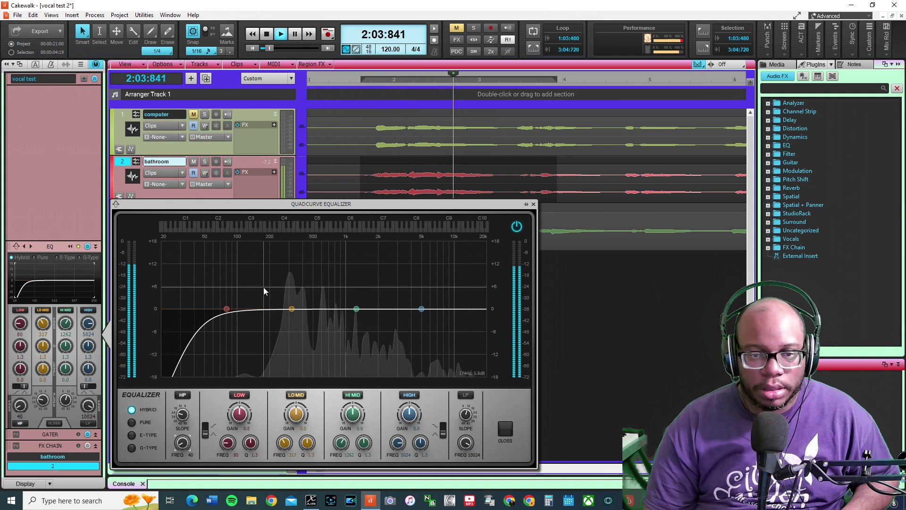
key("space")
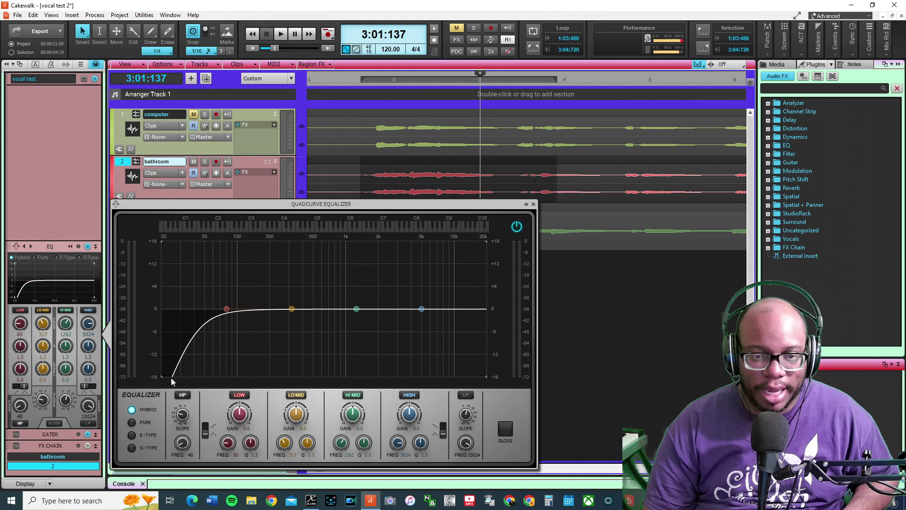
key("space")
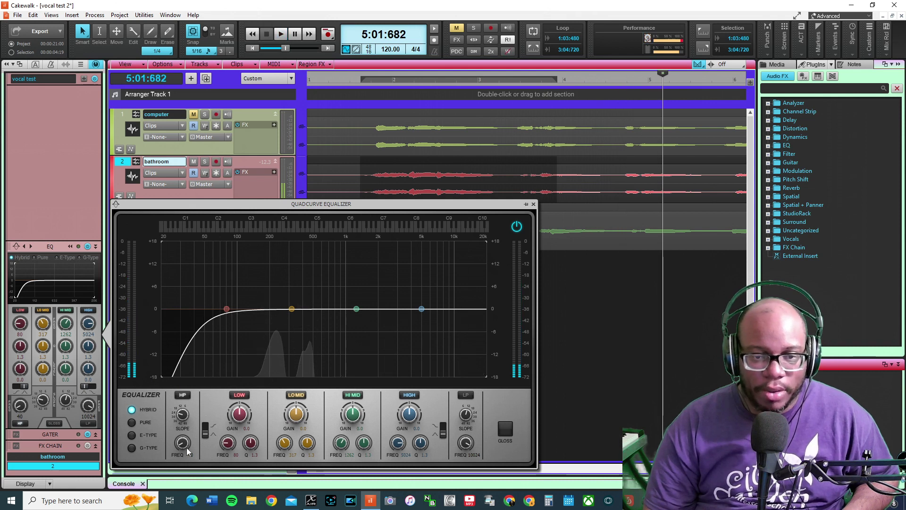
Step: Set the high-pass frequency to 60 Hz, make its slope gentler, and play the bathroom track to check the result
left_click_drag(182, 443, 182, 432)
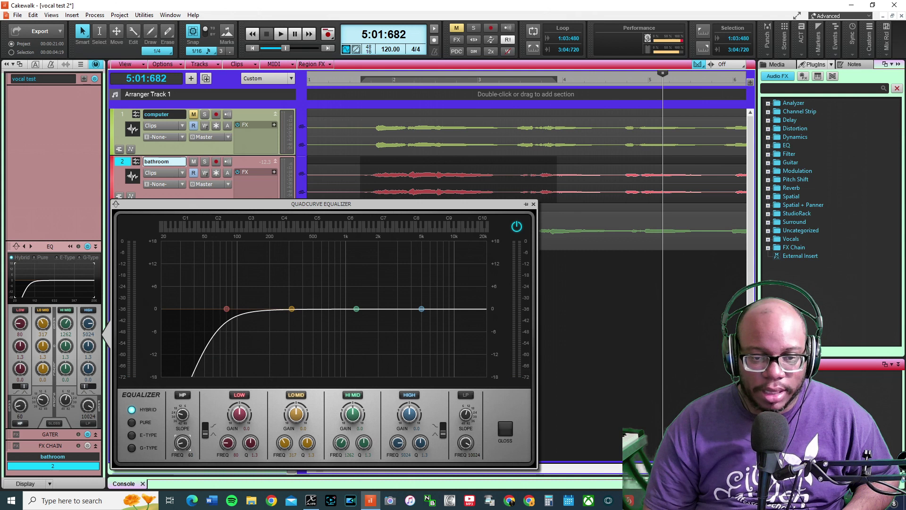
left_click_drag(182, 414, 182, 411)
key("space")
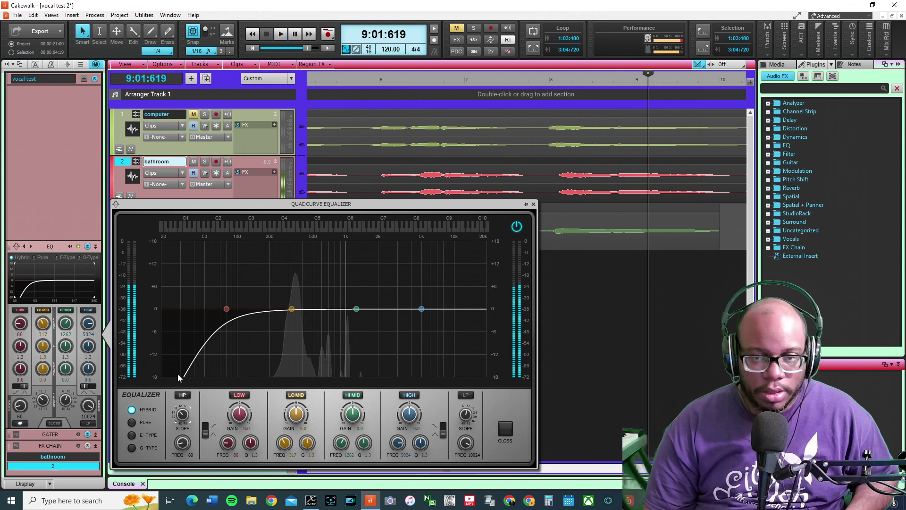
key("space")
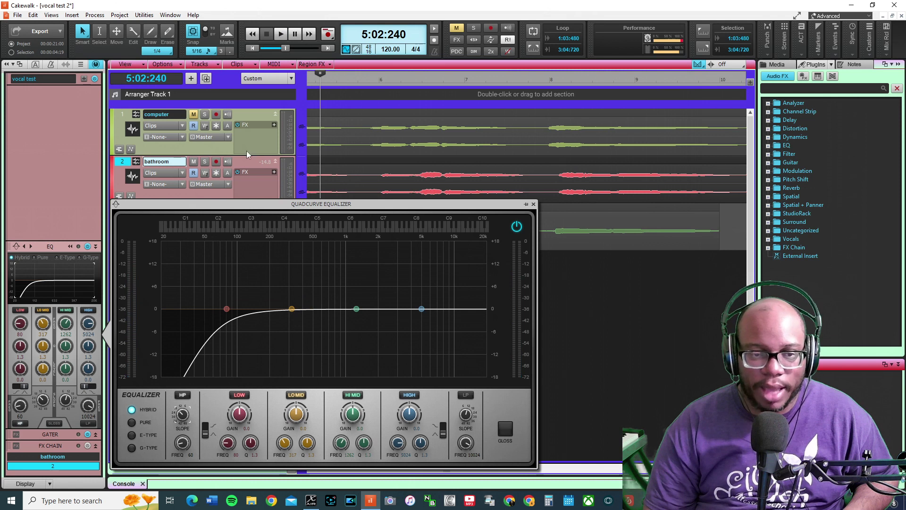
key("space")
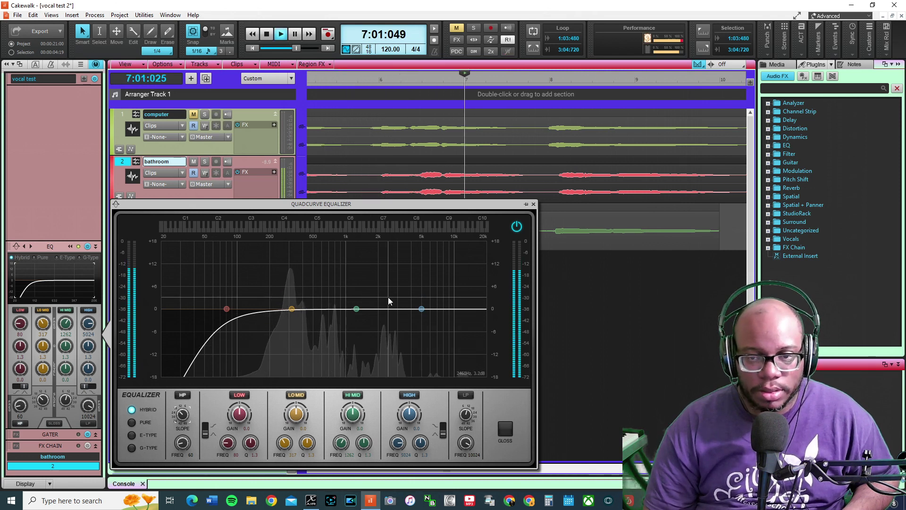
key("space")
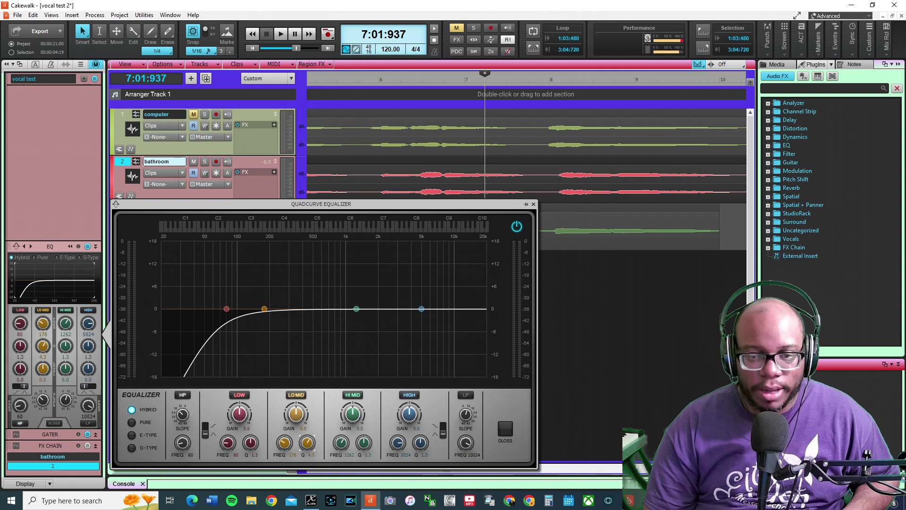
Step: Boost the low-mid band about 13 dB with a Q of 16 and sweep it from 180 to 106 Hz during playback
left_click_drag(265, 310, 265, 263)
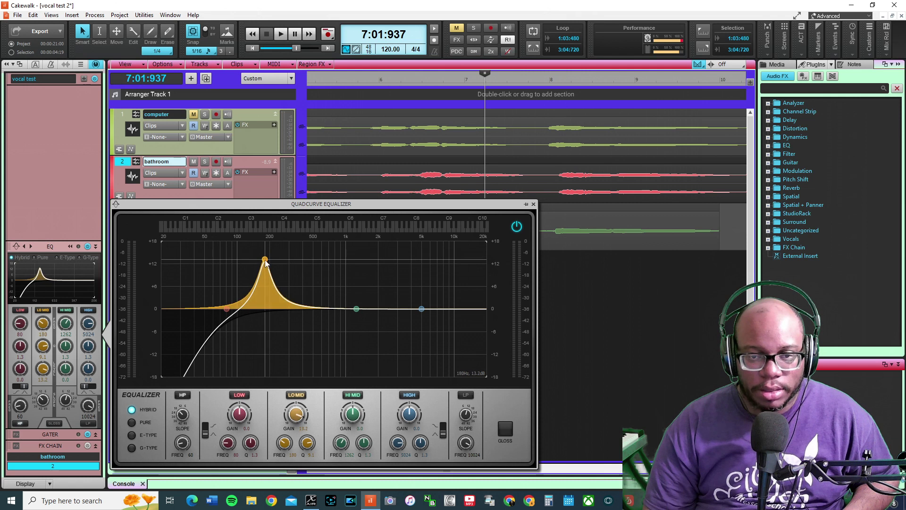
left_click_drag(308, 443, 308, 417)
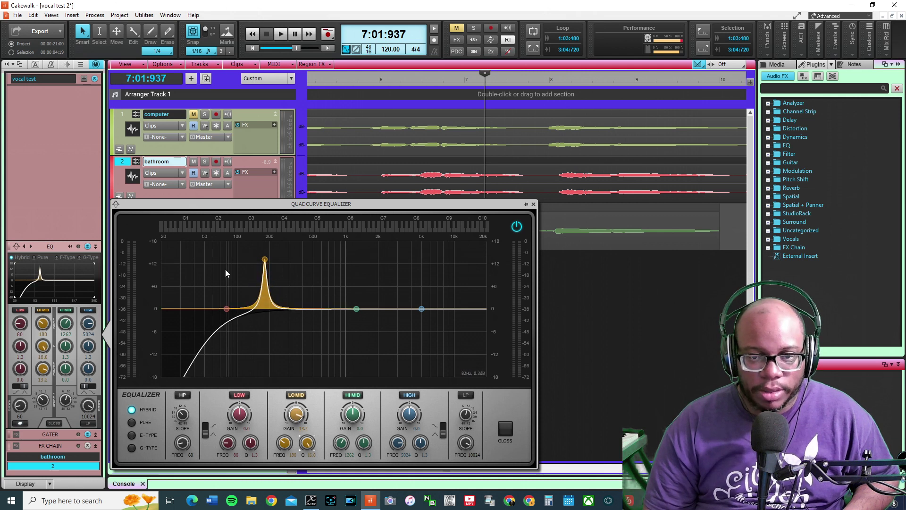
key("space")
left_click_drag(265, 259, 239, 260)
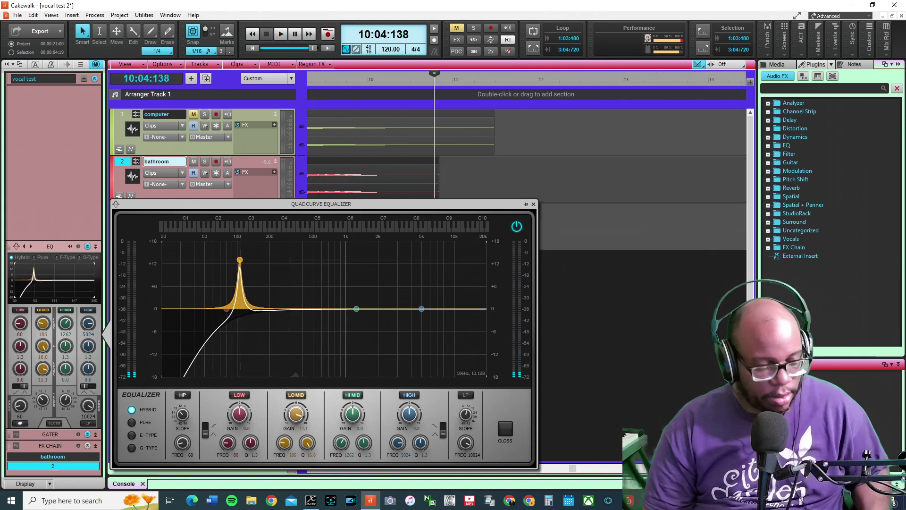
key("space")
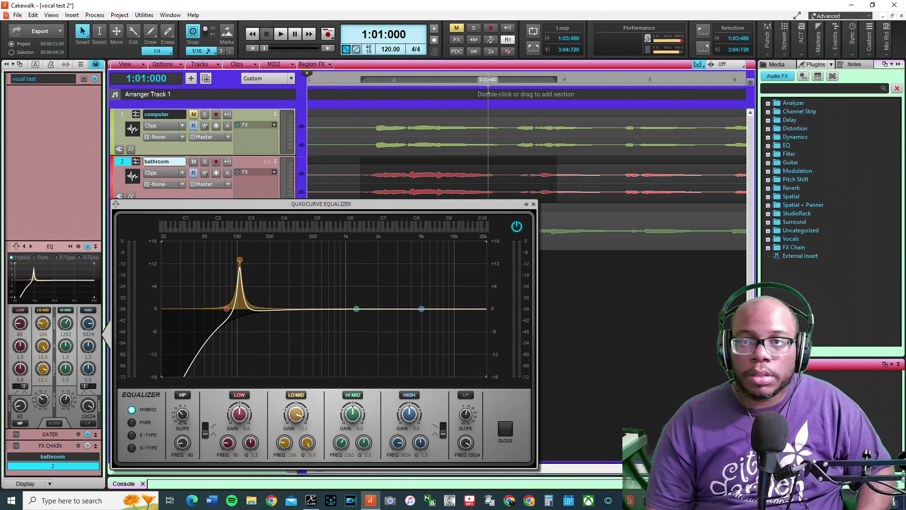
Step: Turn on loop playback for the 1:03:480 to 3:04:720 range, start playing, and reopen the bathroom track's full equalizer
left_click(533, 31)
left_click(533, 204)
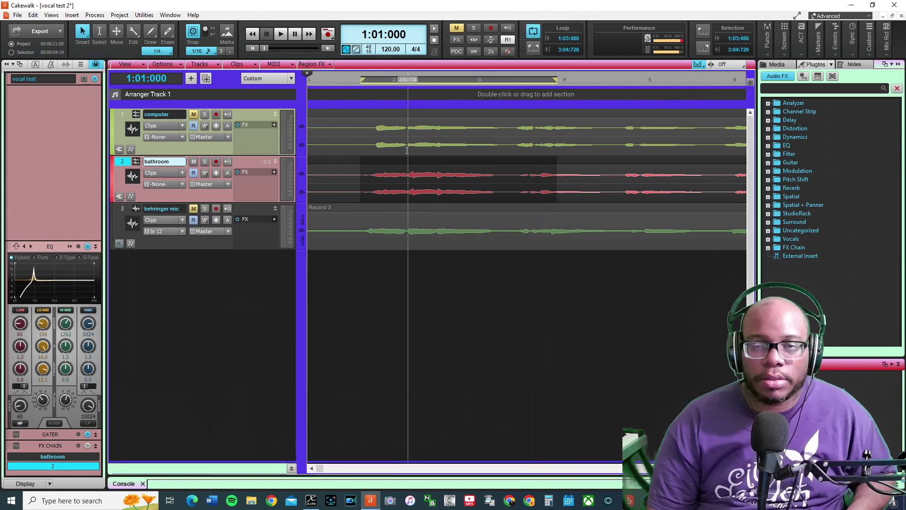
key("space")
left_click(81, 274)
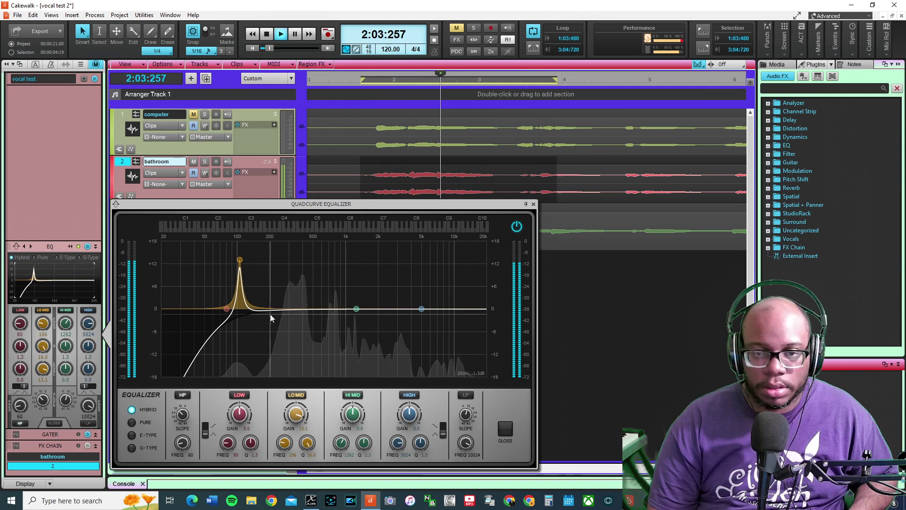
Step: Cut the low-mid band by 6.7 dB at 385 Hz with a Q of 6.1 and replay the looped section
left_click_drag(242, 264, 301, 334)
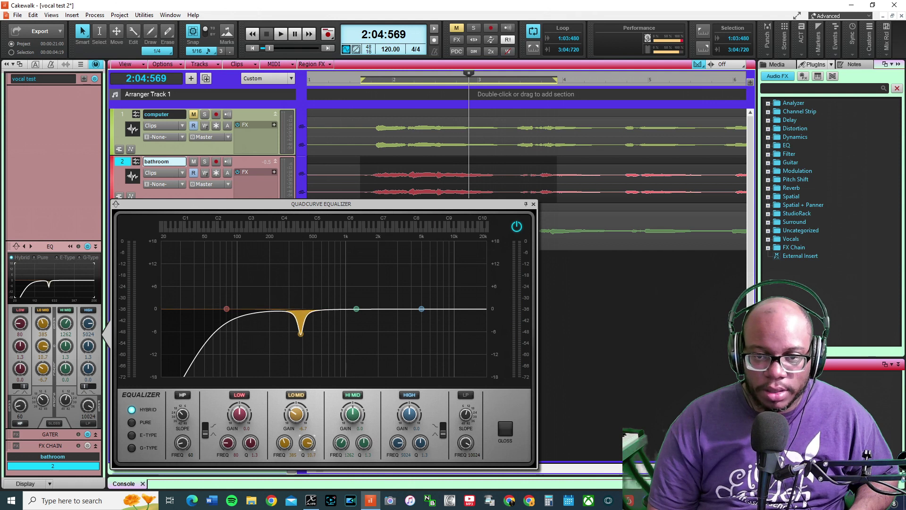
key("space")
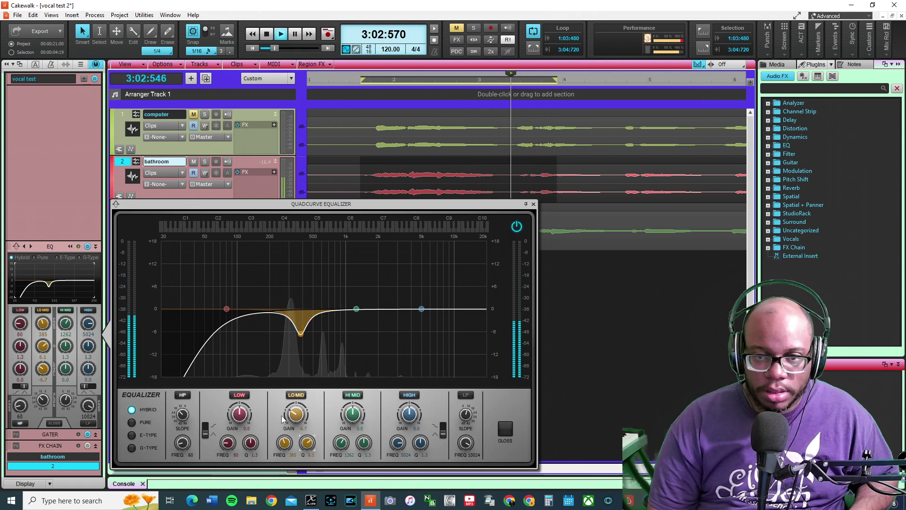
left_click(368, 82)
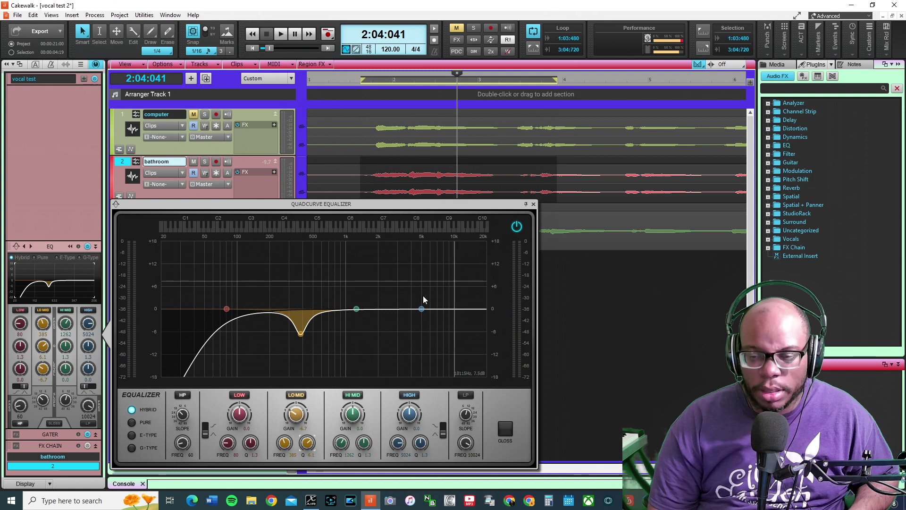
Step: Enable the low-pass filter, adjust its slope, and set its frequency to 8254 Hz while listening to the loop
left_click(466, 395)
left_click_drag(466, 443, 466, 454)
left_click_drag(465, 414, 465, 421)
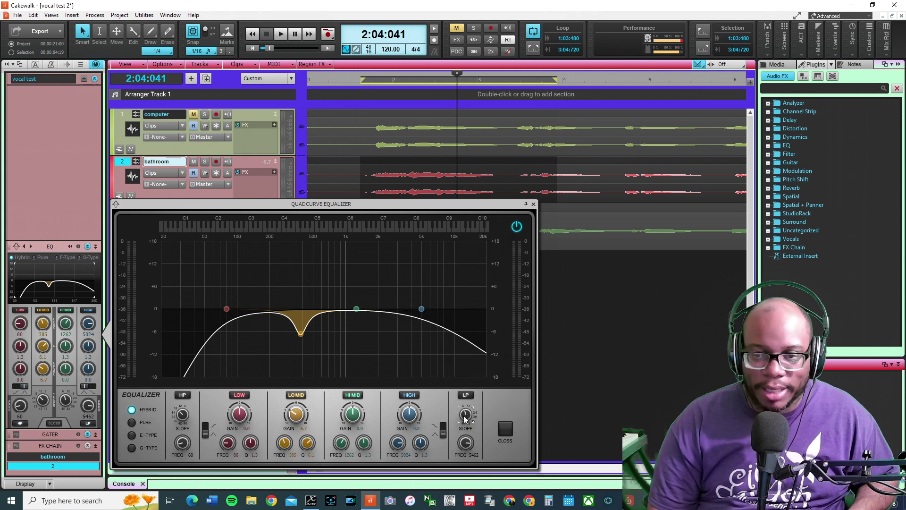
left_click_drag(465, 414, 465, 412)
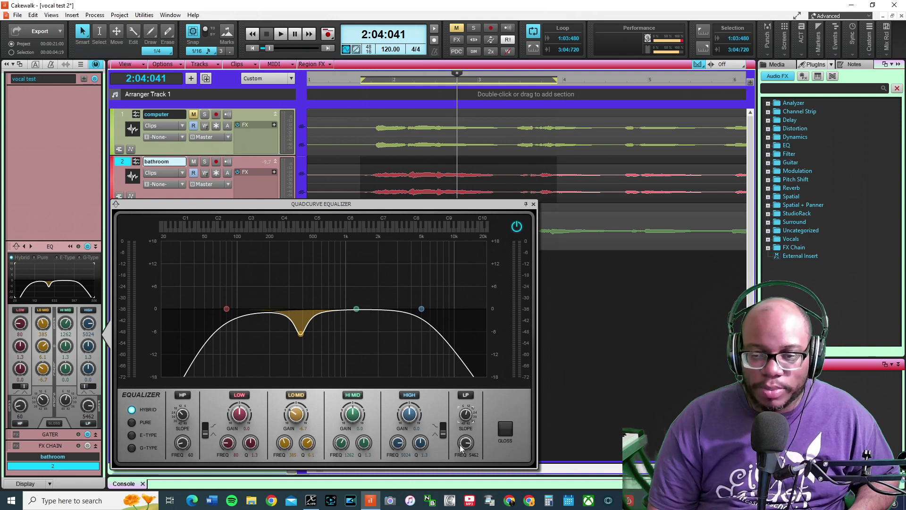
mouse_move(466, 442)
left_mouse_down()
mouse_move(466, 433)
mouse_move(466, 449)
left_mouse_up()
left_click_drag(465, 414, 465, 410)
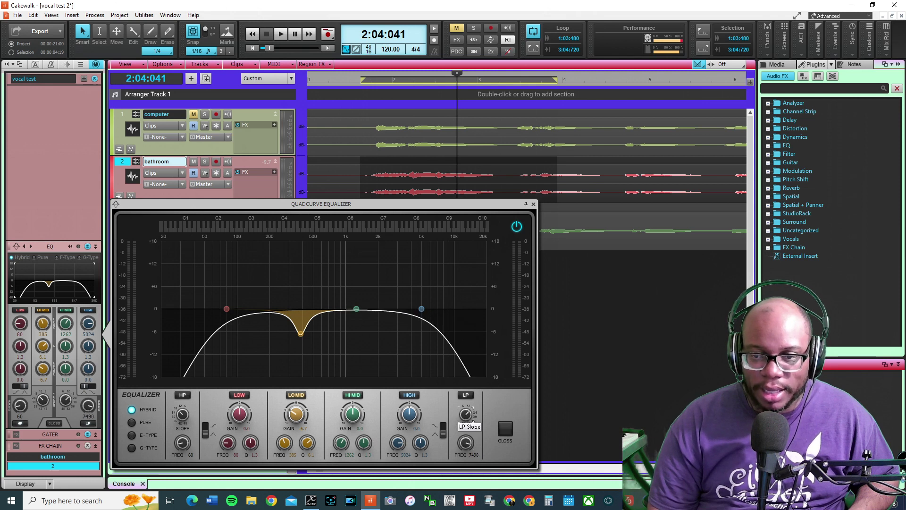
key("space")
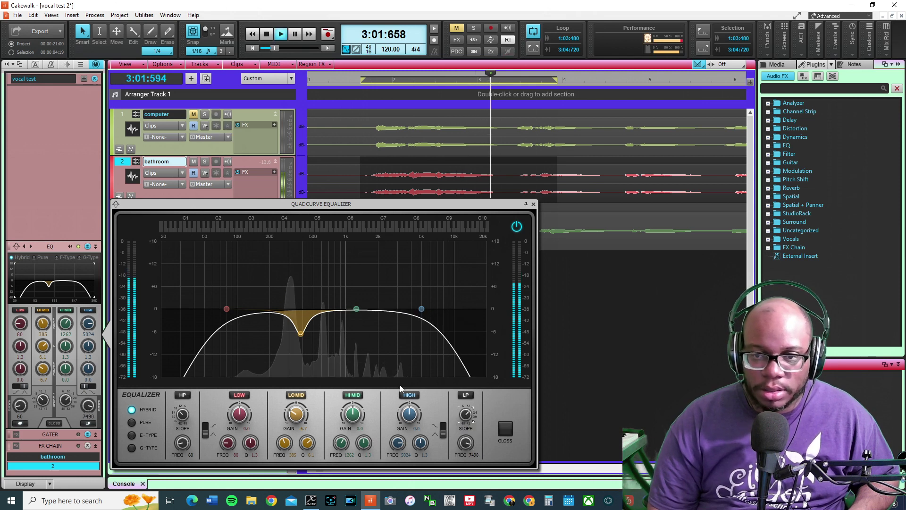
mouse_move(465, 443)
left_mouse_down()
mouse_move(465, 433)
mouse_move(466, 440)
left_mouse_up()
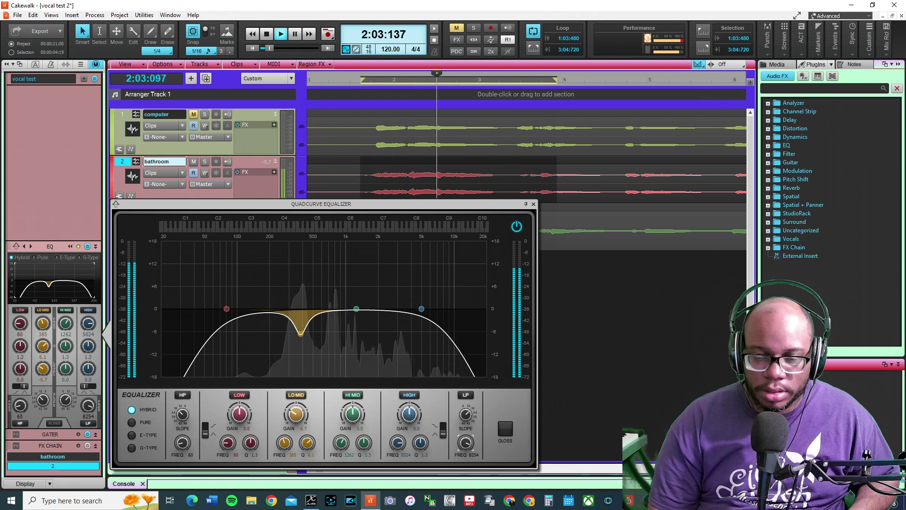
Step: Boost the high band 2.4 dB at 4914 Hz, trying a shelf shape before returning to a bell with a Q of 9.6
left_click_drag(421, 309, 422, 310)
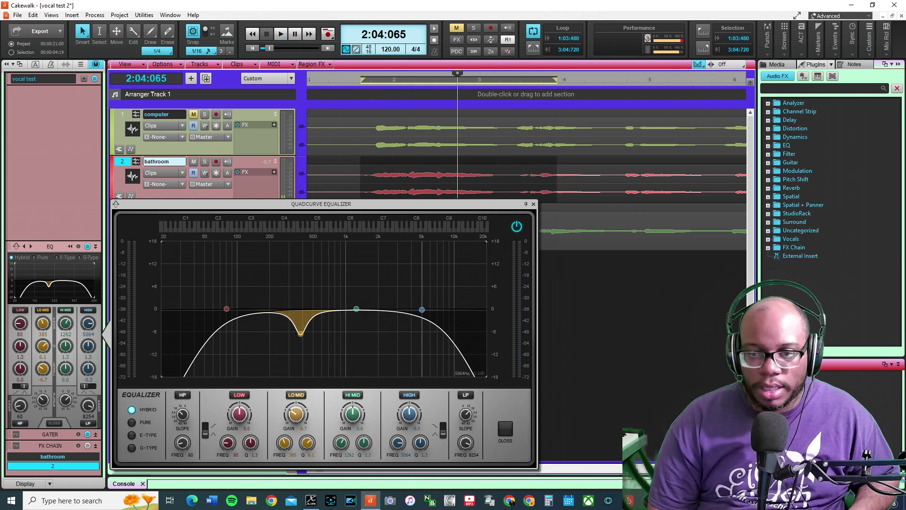
left_click(443, 431)
left_click_drag(422, 309, 421, 300)
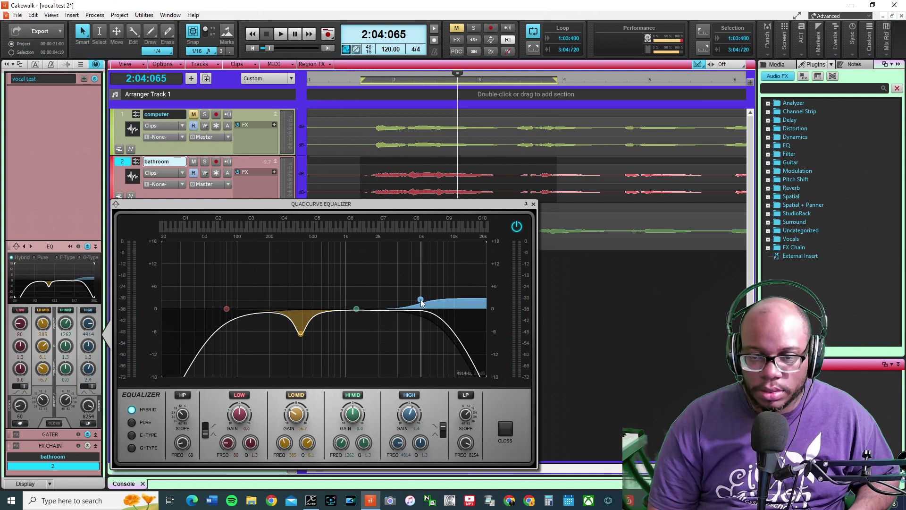
left_click(444, 442)
left_click_drag(422, 445, 421, 416)
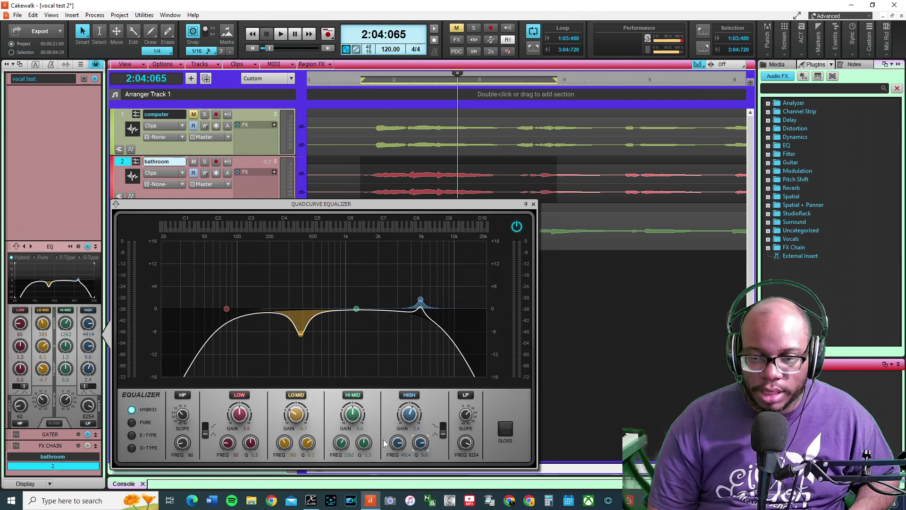
Step: Sweep the boosted high band during playback, and turn it into a 4 dB cut at 7050 Hz with a Q of 7.9
left_click_drag(421, 298, 409, 269)
key("space")
left_click_drag(427, 443, 426, 425)
left_click_drag(408, 270, 442, 332)
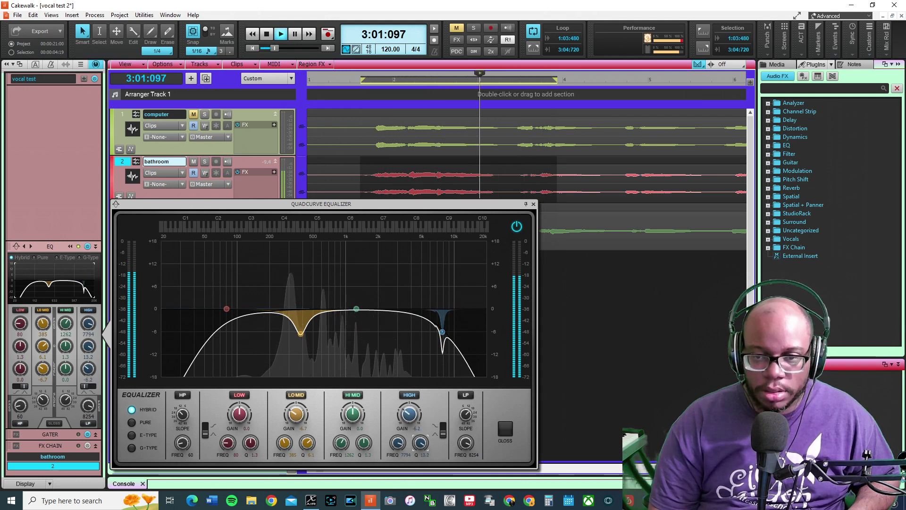
scroll(442, 332, "down", 4)
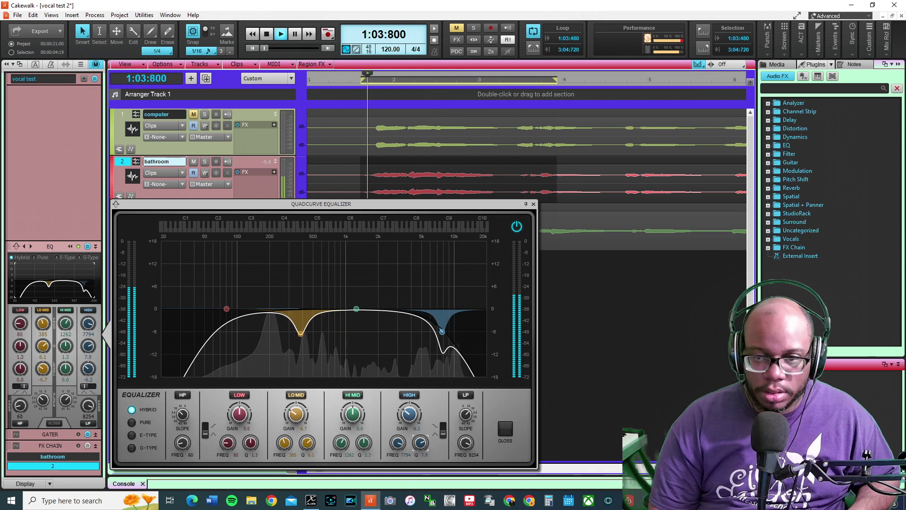
scroll(443, 331, "up", 1)
mouse_move(443, 333)
left_mouse_down()
mouse_move(435, 317)
mouse_move(451, 314)
mouse_move(438, 323)
left_mouse_up()
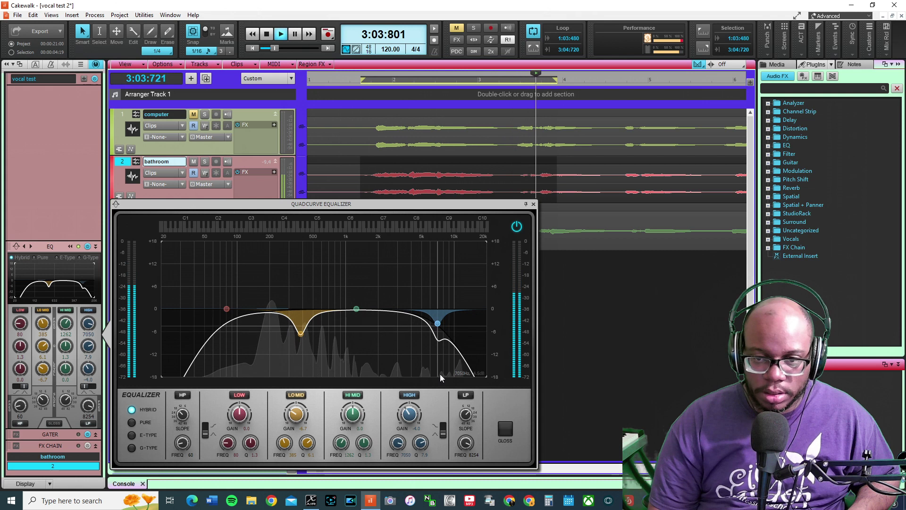
Step: Set the low-pass filter's frequency to 10781 Hz during playback and stop the loop
left_click_drag(465, 442, 465, 434)
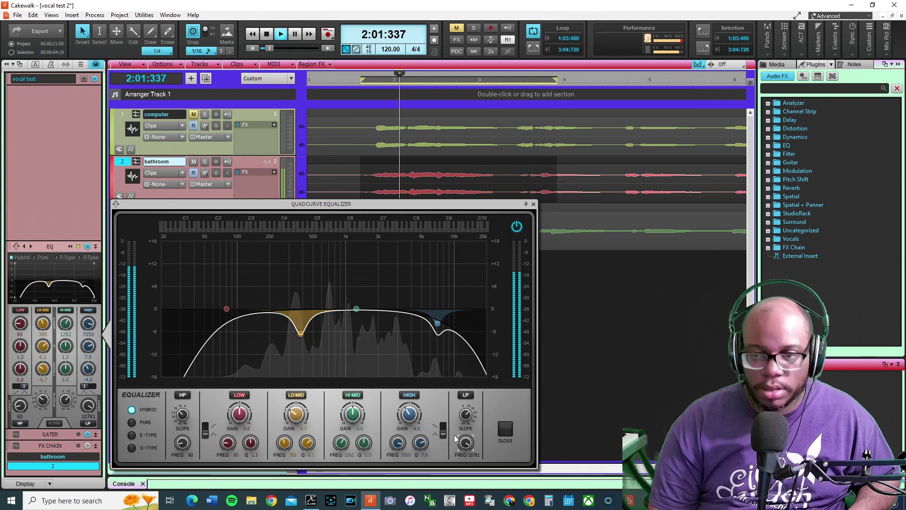
key("space")
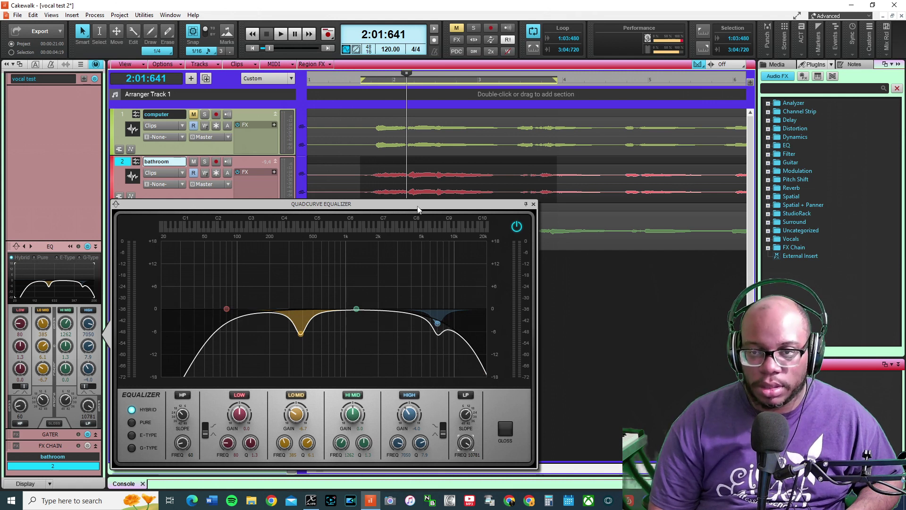
Step: Boost the high-mid band about 10 dB at 988 Hz and narrow it to a Q of 12.1
key("space")
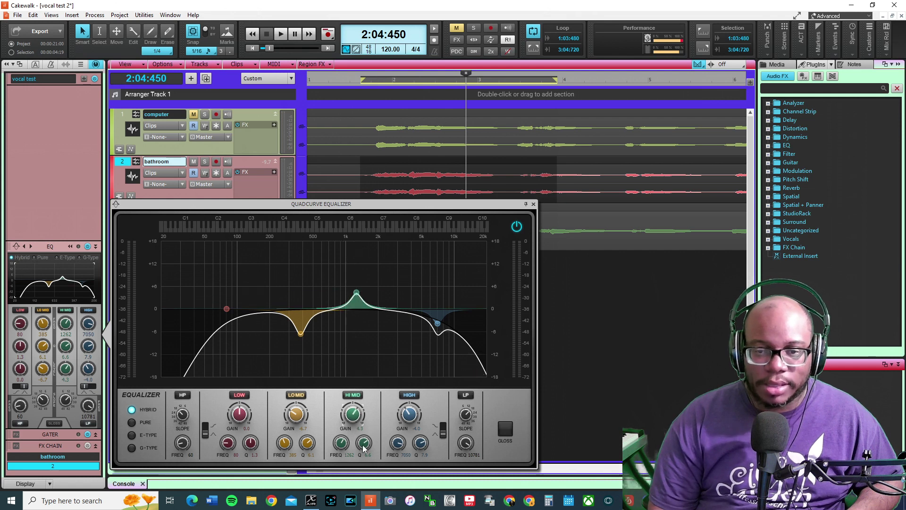
left_click_drag(356, 293, 348, 264)
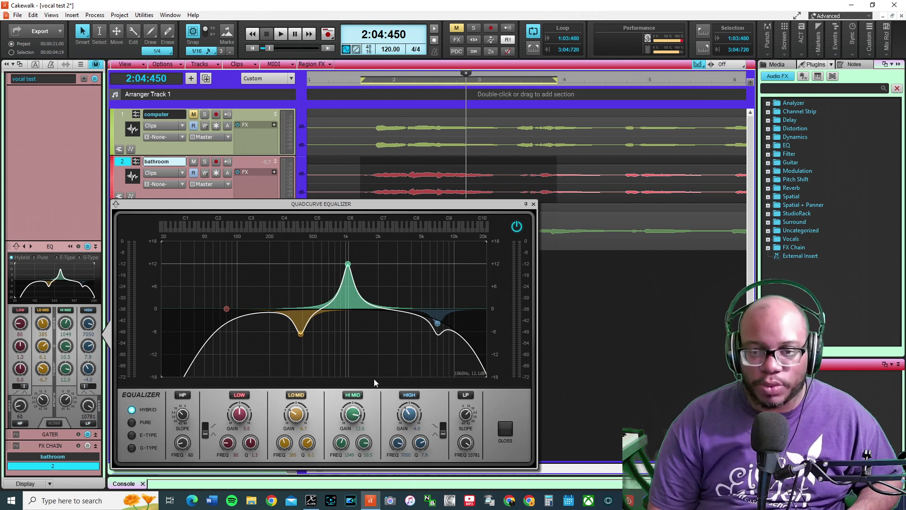
scroll(343, 271, "up", 3)
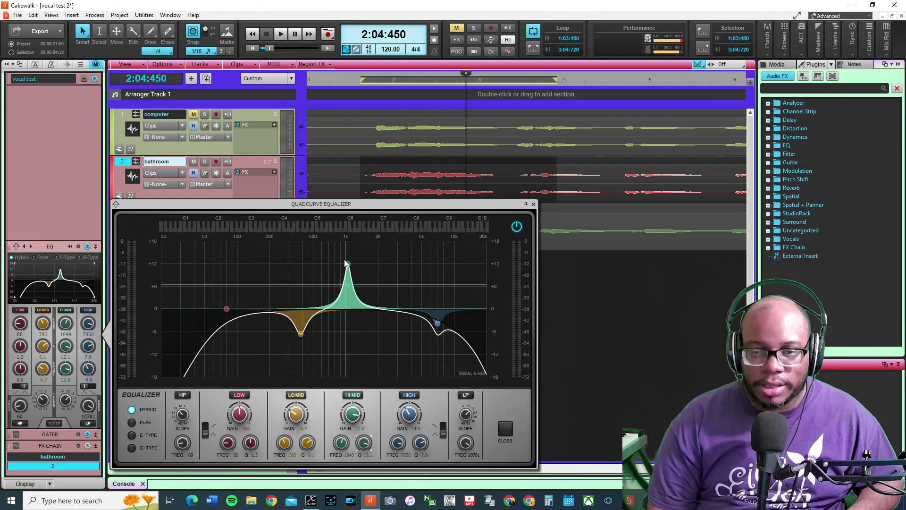
left_click_drag(348, 264, 349, 267)
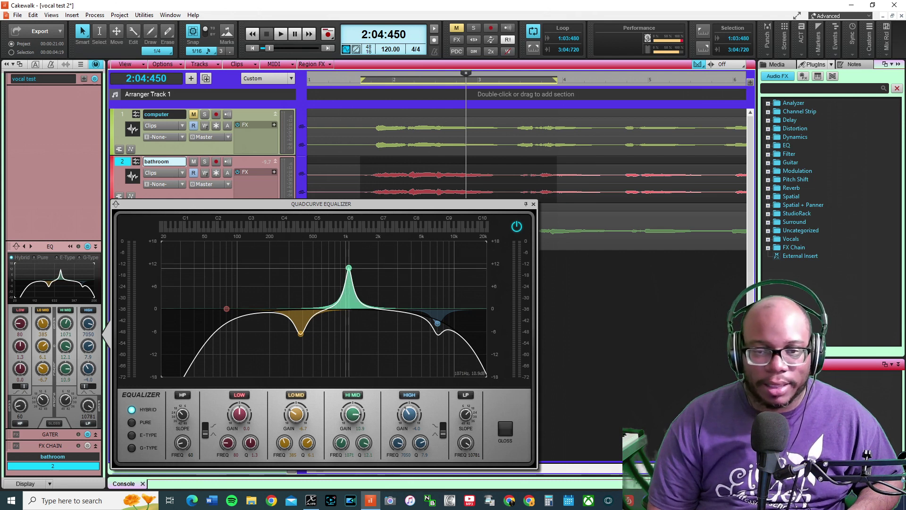
left_click_drag(349, 268, 345, 271)
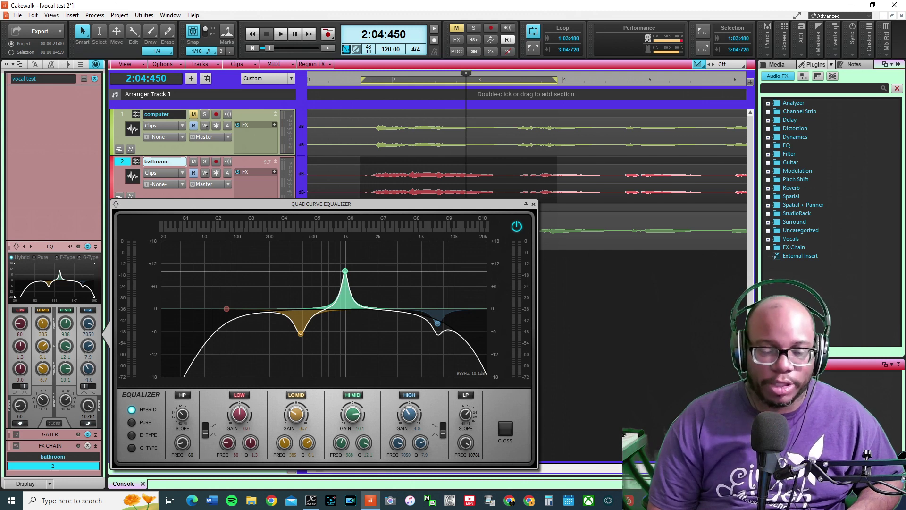
Step: Sweep the boosted high-mid band during playback, and turn it into a 6.1 dB cut at 675 Hz
key("space")
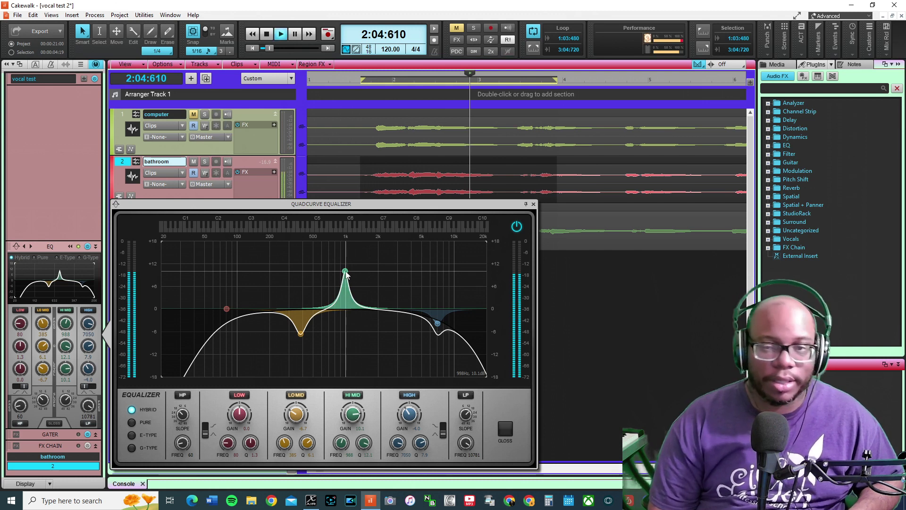
left_click_drag(345, 273, 354, 267)
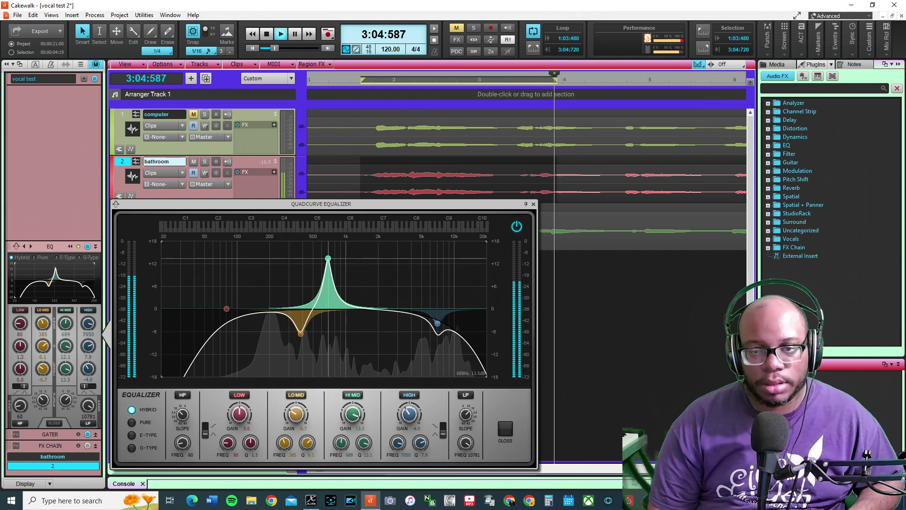
left_click_drag(326, 258, 327, 331)
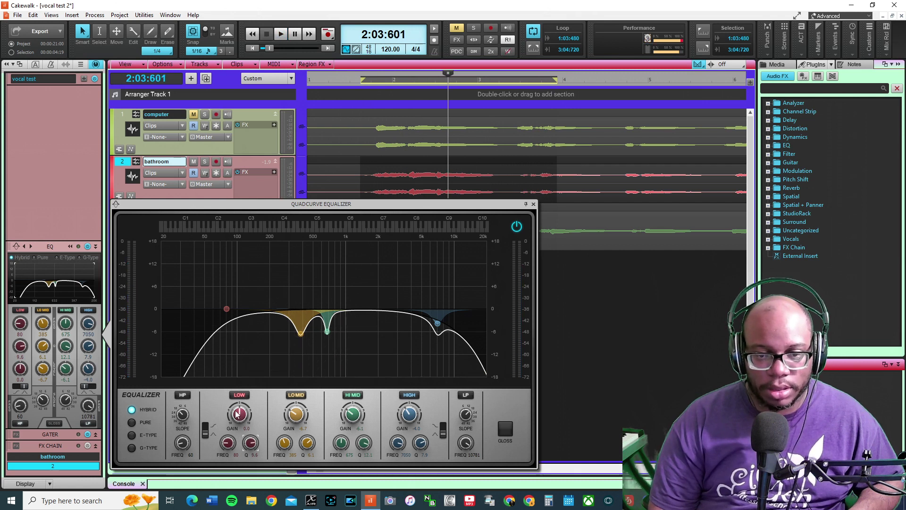
Step: Boost the low band 11.2 dB at 141 Hz with a Q of 11.3, and play the loop
mouse_move(227, 308)
left_mouse_down()
mouse_move(263, 310)
mouse_move(239, 305)
left_mouse_up()
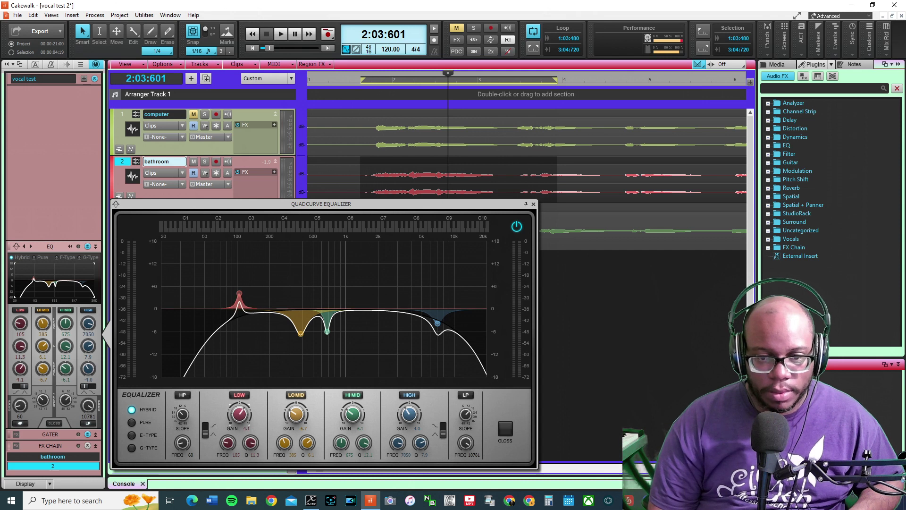
mouse_move(240, 276)
left_mouse_down()
mouse_move(263, 267)
mouse_move(253, 267)
left_mouse_up()
key("space")
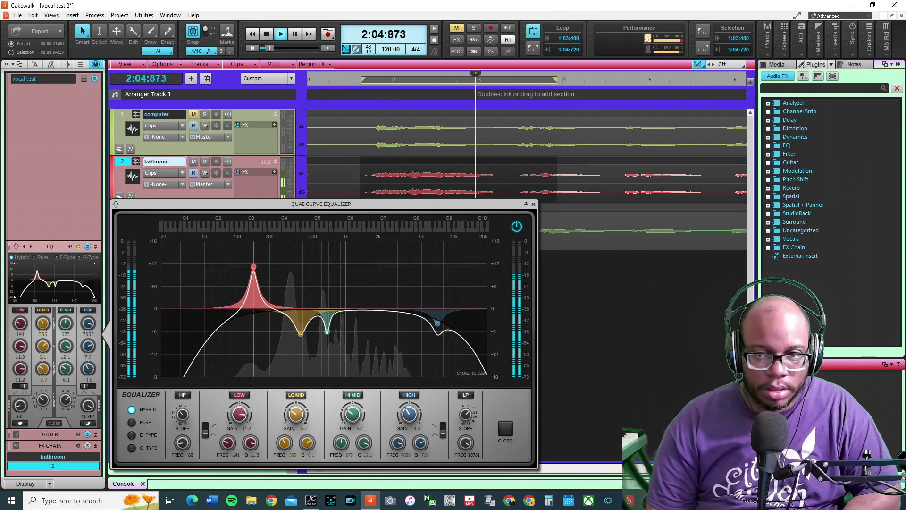
Step: Widen the low band to a Q of 1.2 and sweep it during playback, ending with a 3.4 dB boost at 114 Hz
left_click_drag(253, 268, 256, 301)
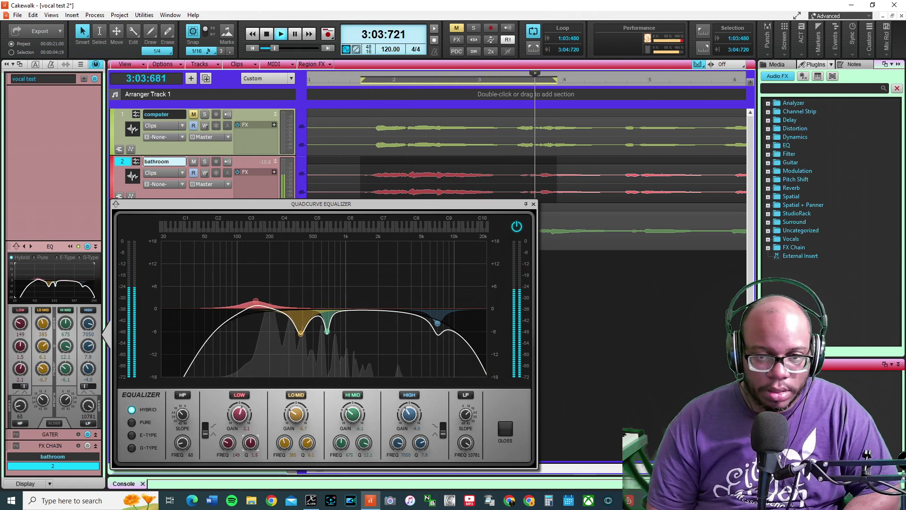
scroll(256, 302, "down", 5)
mouse_move(256, 302)
left_mouse_down()
mouse_move(230, 290)
mouse_move(262, 293)
left_mouse_up()
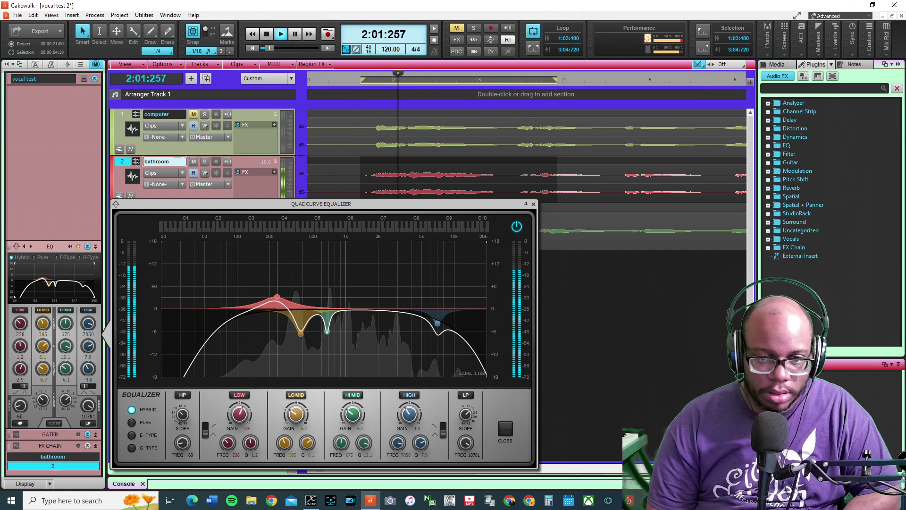
left_click_drag(270, 298, 243, 296)
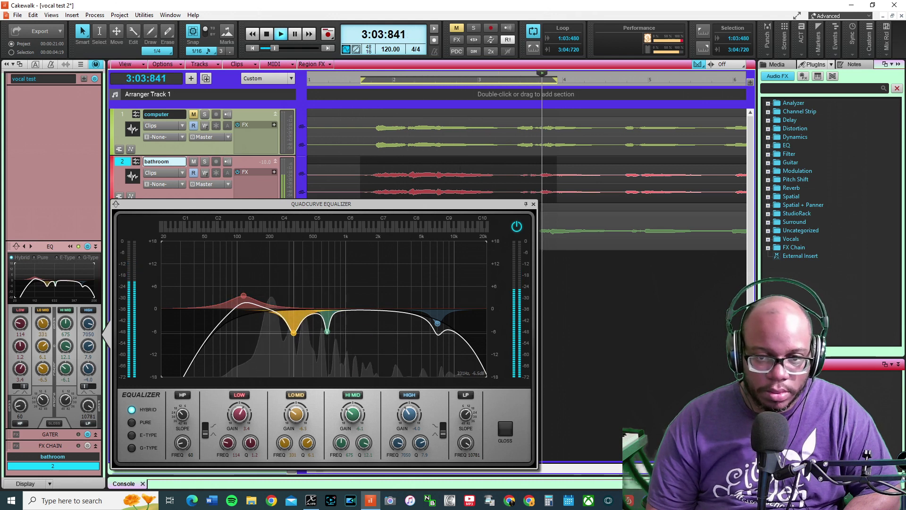
Step: Set the low-mid band to 321 Hz, the high-mid to 642 Hz with a Q of 7.3, and the low to 0.8 dB with a Q of 7.8
left_click_drag(293, 333, 292, 333)
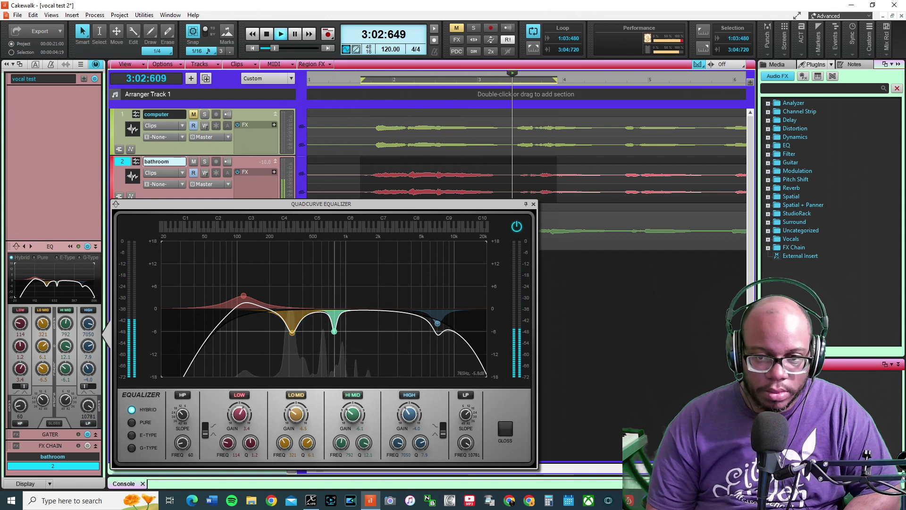
mouse_move(364, 442)
left_mouse_down()
mouse_move(364, 463)
mouse_move(363, 455)
left_mouse_up()
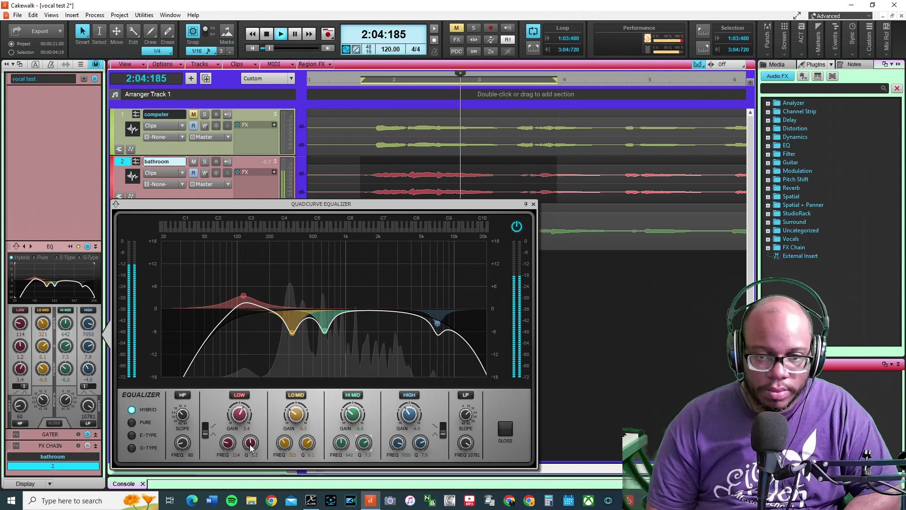
left_click_drag(250, 443, 239, 419)
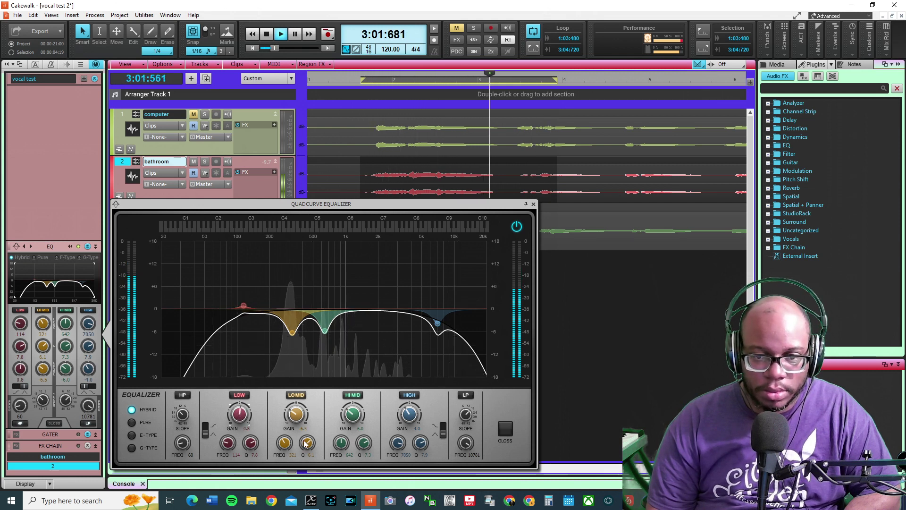
Step: Deepen the low-mid cut to 11.8 dB at 314 Hz with a Q of 6.6 and the high-mid cut to 10.4 dB, and stop playback
left_click_drag(297, 416, 297, 415)
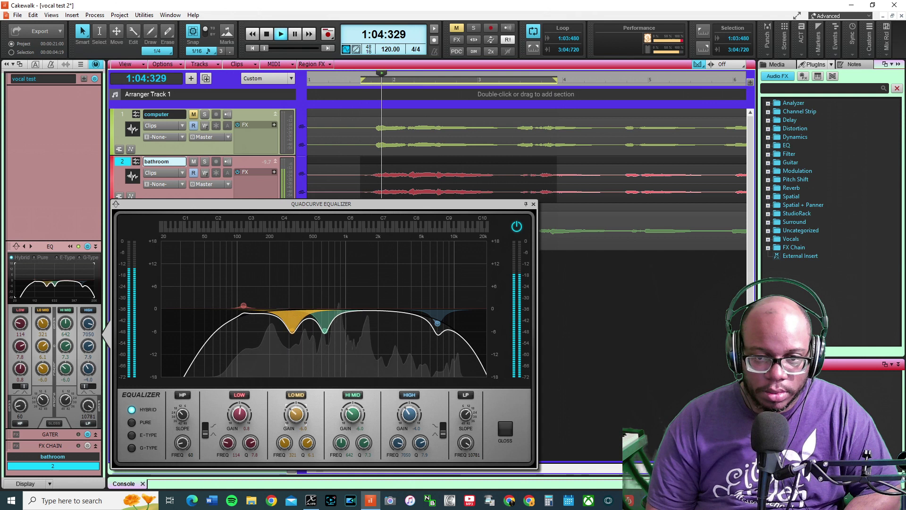
left_click_drag(306, 451, 305, 446)
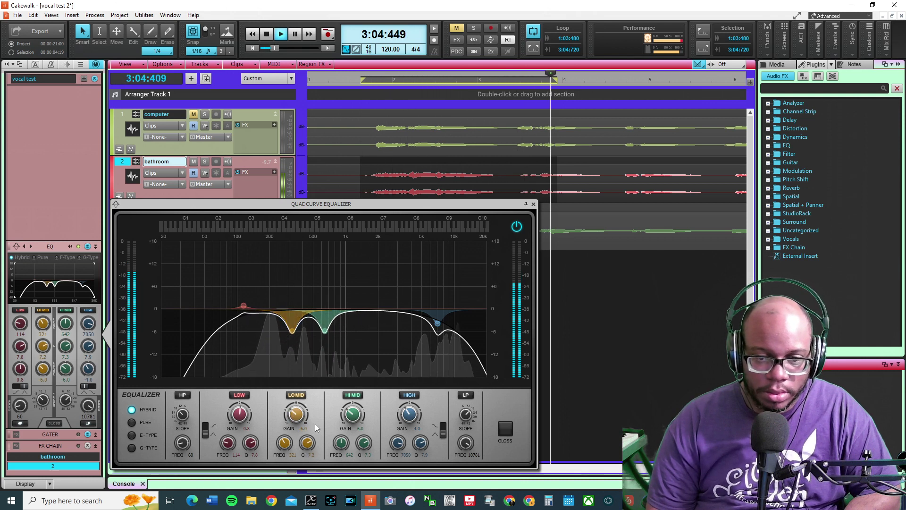
left_click_drag(308, 443, 295, 420)
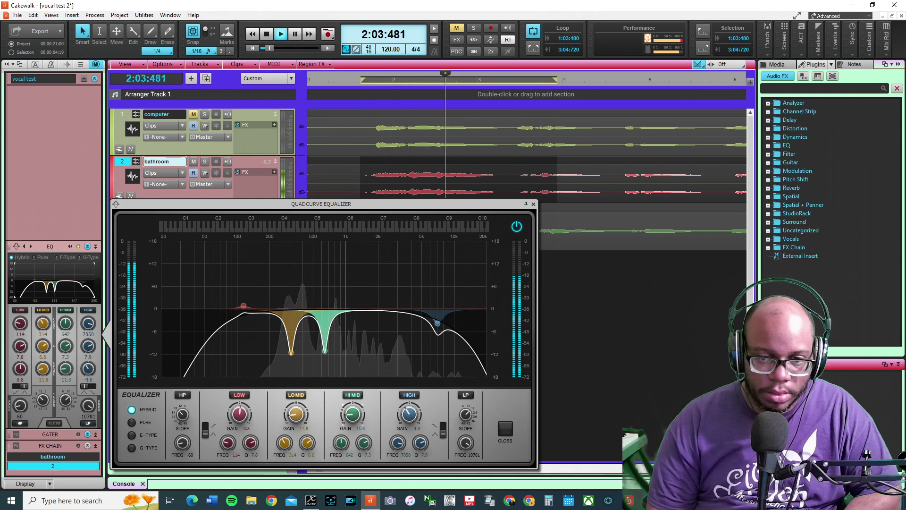
left_click_drag(353, 414, 353, 415)
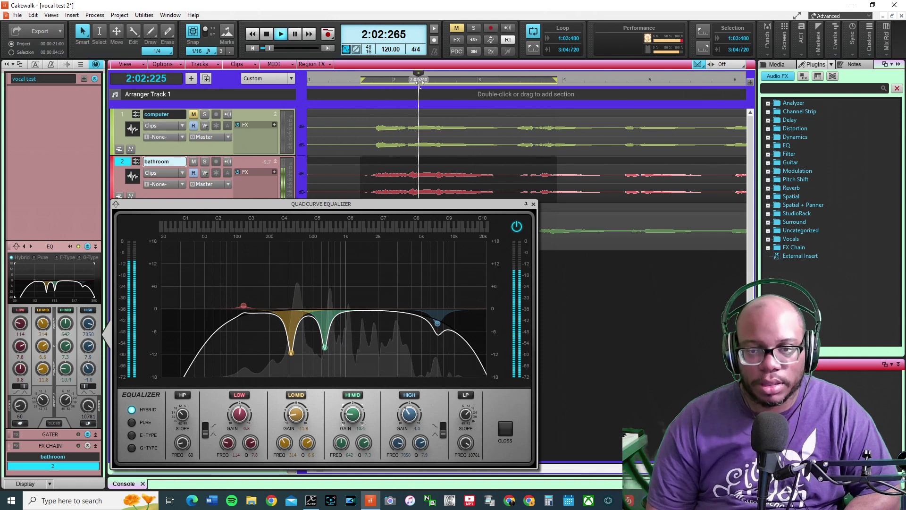
key("space")
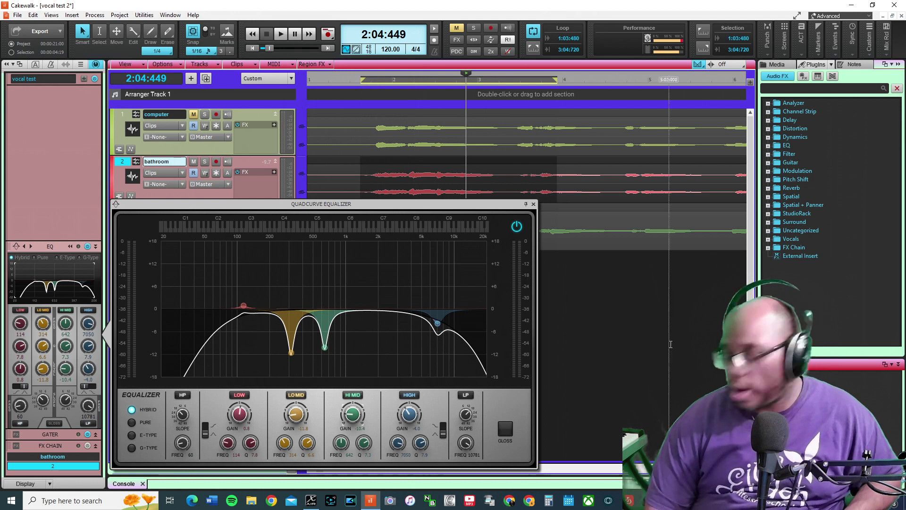
Step: Replay the bathroom vocal from near the loop start to check the deeper mid cuts
key("space")
left_click(402, 83)
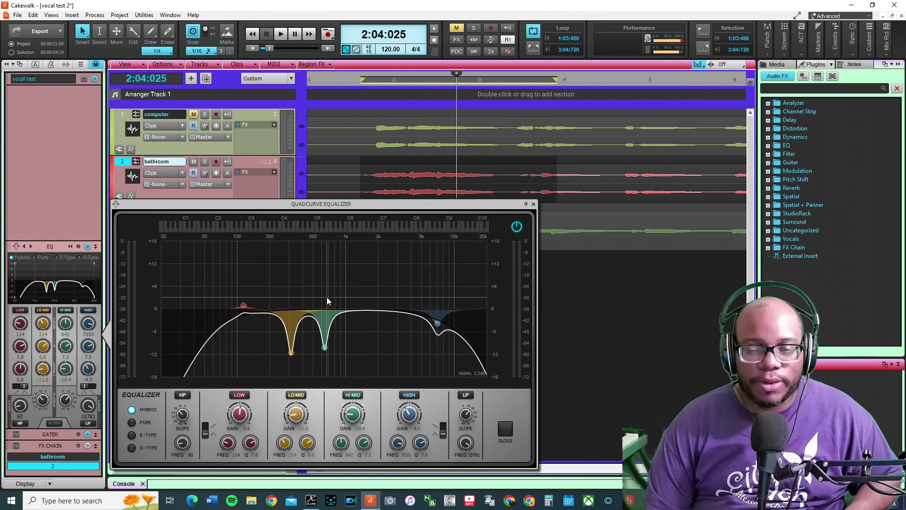
left_click(375, 82)
key("space")
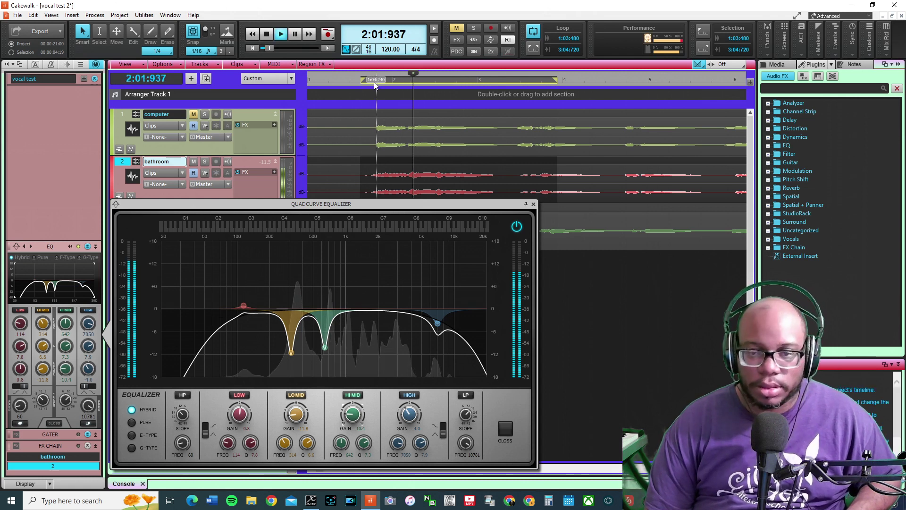
key("space")
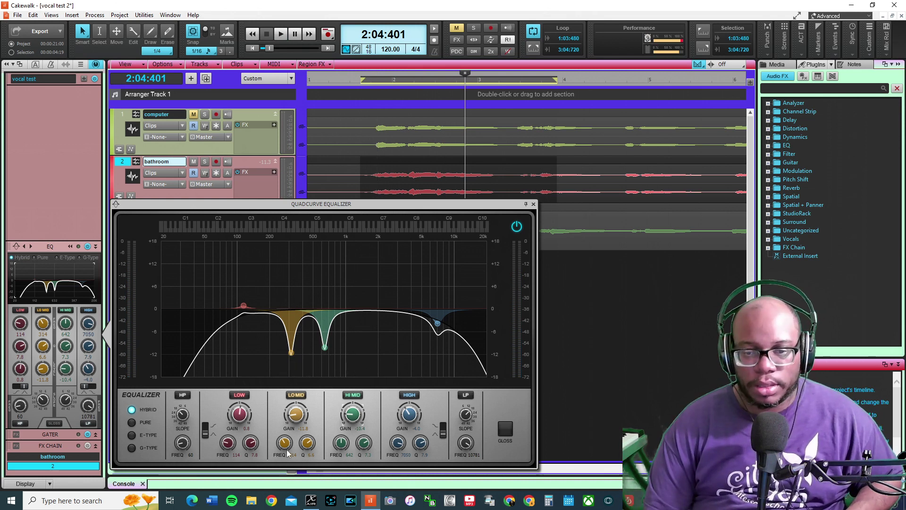
Step: Try the low-mid cut at 430 Hz during playback, bring it down to 346 Hz, and stop the loop
key("space")
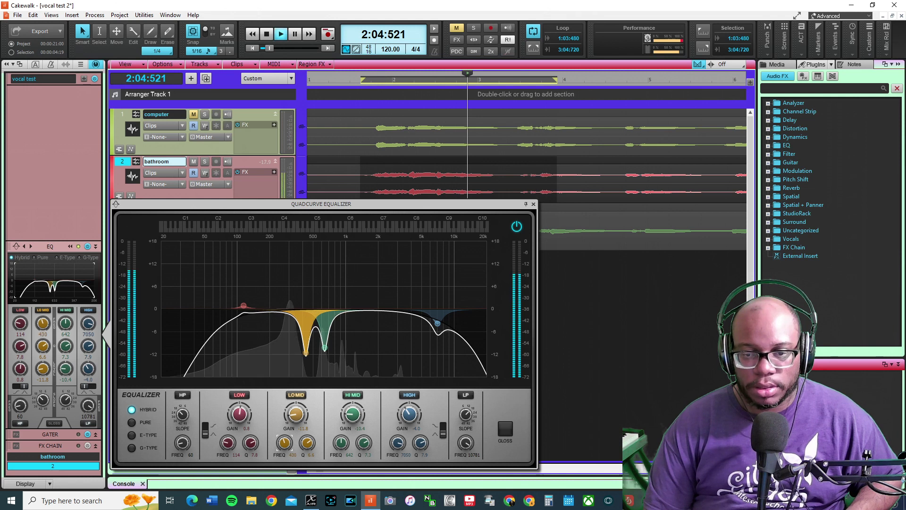
left_click(371, 80)
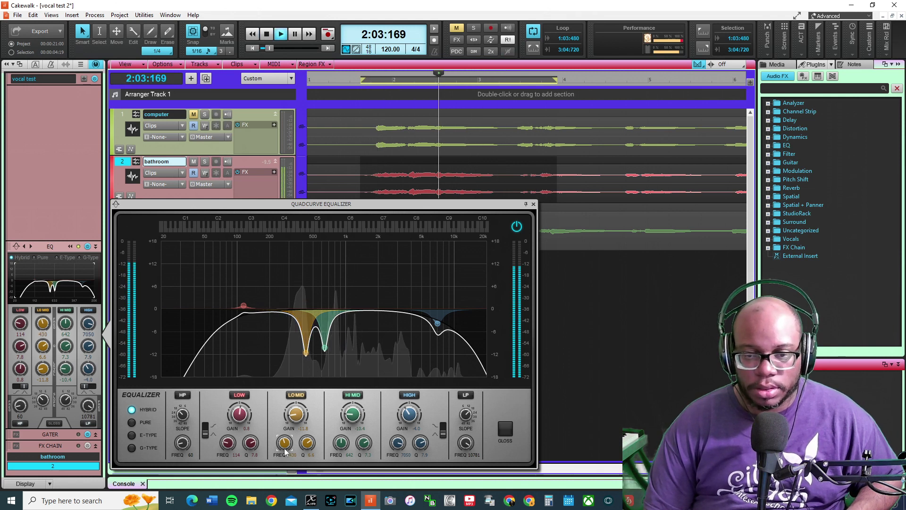
left_click_drag(285, 449, 285, 452)
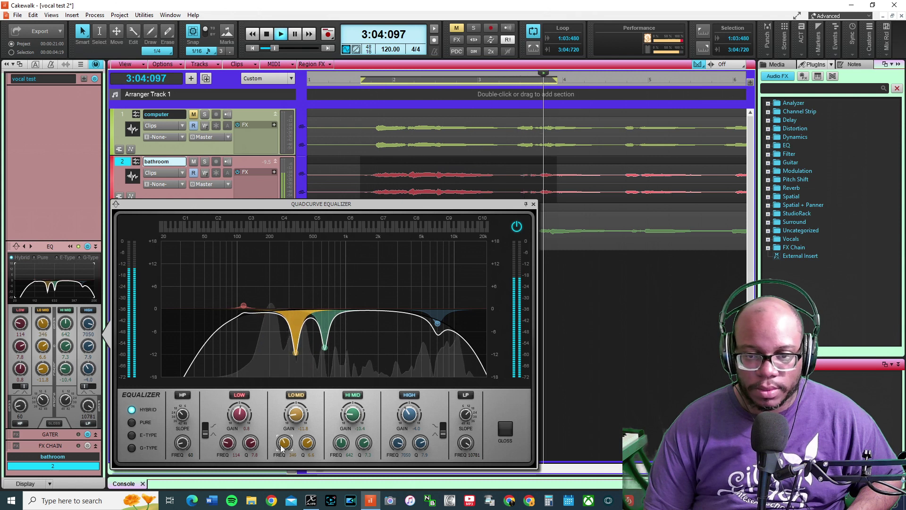
key("space")
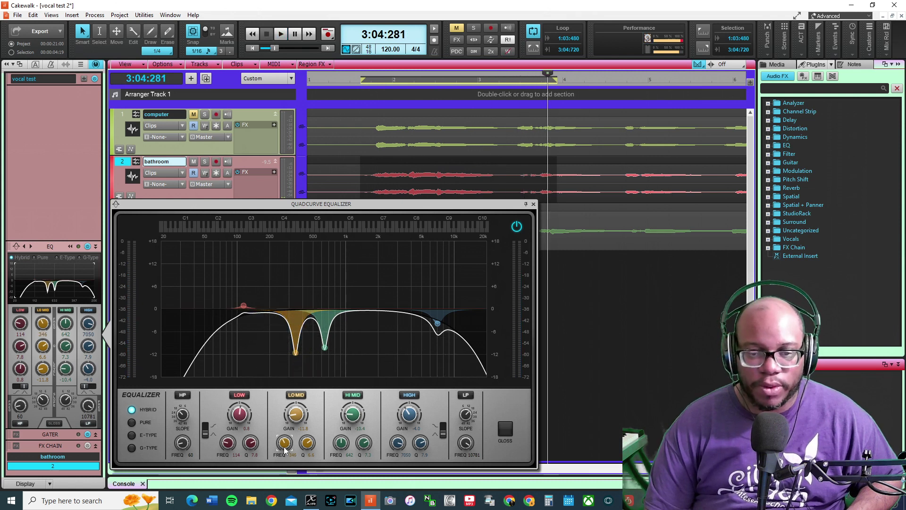
Step: Move the high-mid cut to 689 Hz and the low-mid cut to 352 Hz at 11.1 dB, and resume playback
double_click(324, 349)
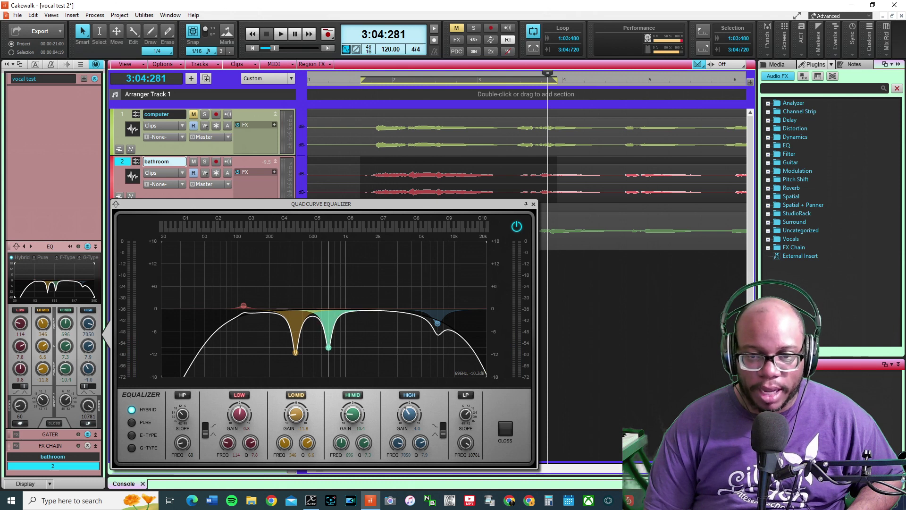
mouse_move(296, 353)
left_mouse_down()
mouse_move(304, 349)
mouse_move(297, 262)
mouse_move(298, 376)
mouse_move(296, 350)
left_mouse_up()
key("space")
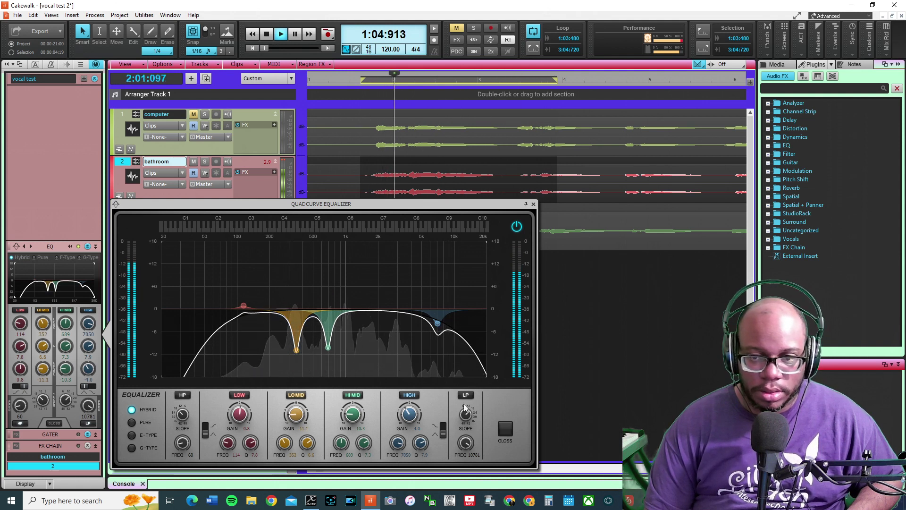
Step: Compare the sound without the low-pass filter, set the filter to 13561 Hz, and make the high band a 5 dB cut at 6244 Hz with a Q of 5.6
left_click(467, 397)
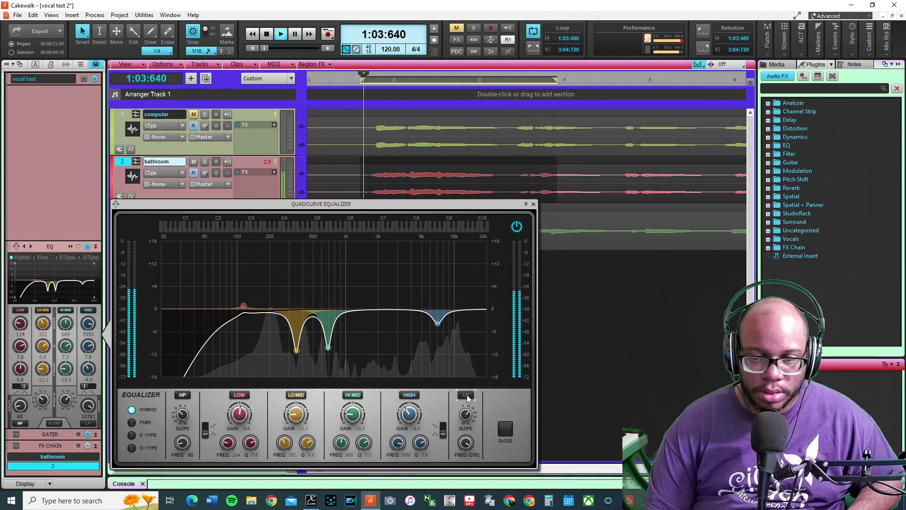
left_click(467, 397)
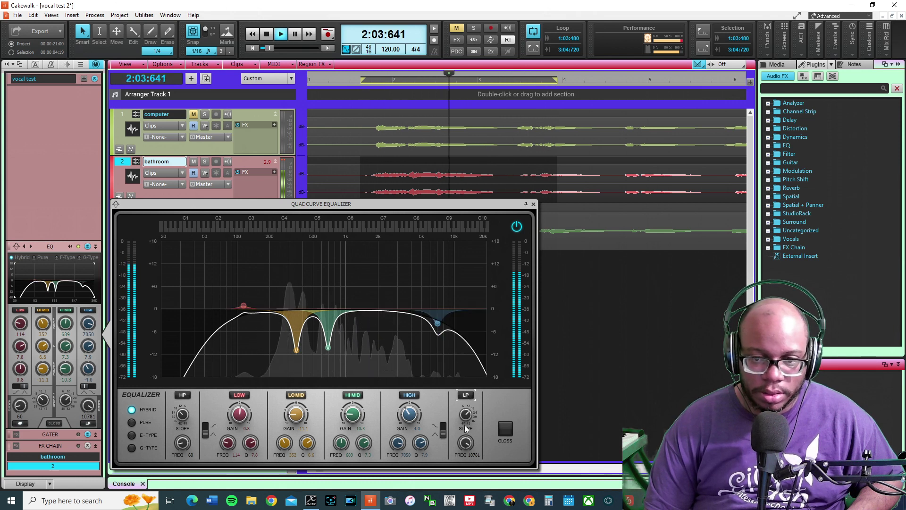
left_click_drag(466, 443, 465, 423)
left_click_drag(409, 414, 399, 447)
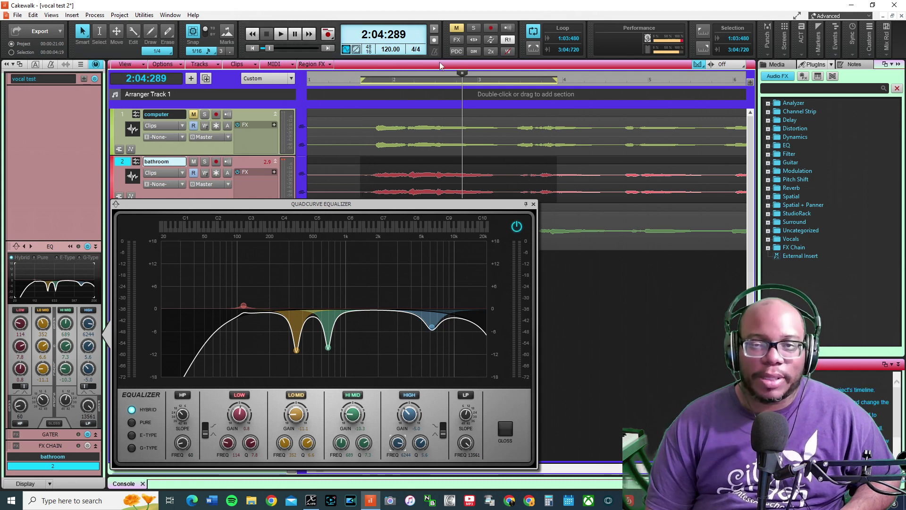
Step: Turn off loop playback and mark a short time range near the start of the timeline, from 1:01:720 to 1:02:000
left_click(539, 35)
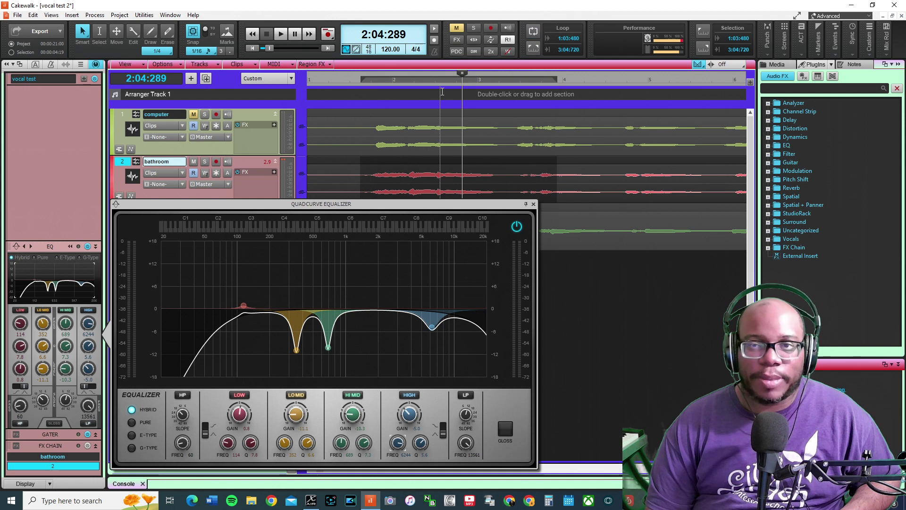
left_click(324, 82)
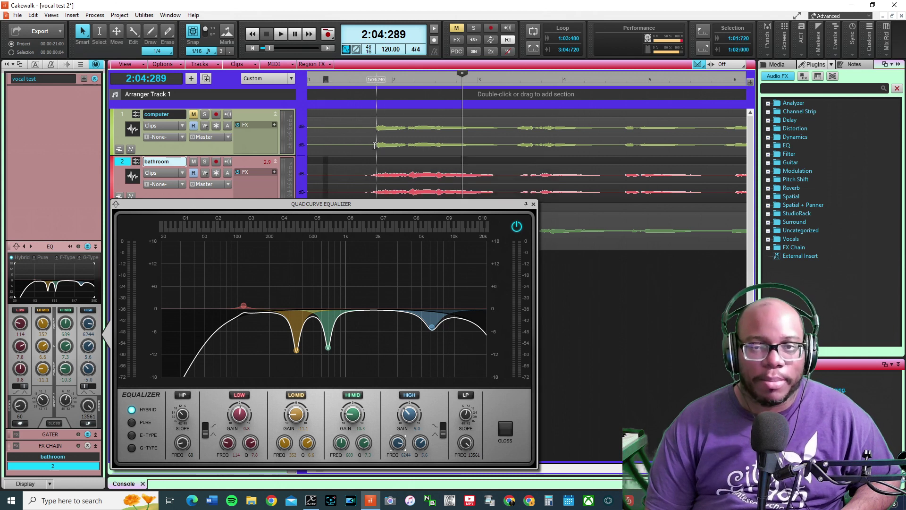
Step: Compare the bathroom vocal with the equalizer bypassed and with it enabled, replaying from 1:03:240
left_click(517, 227)
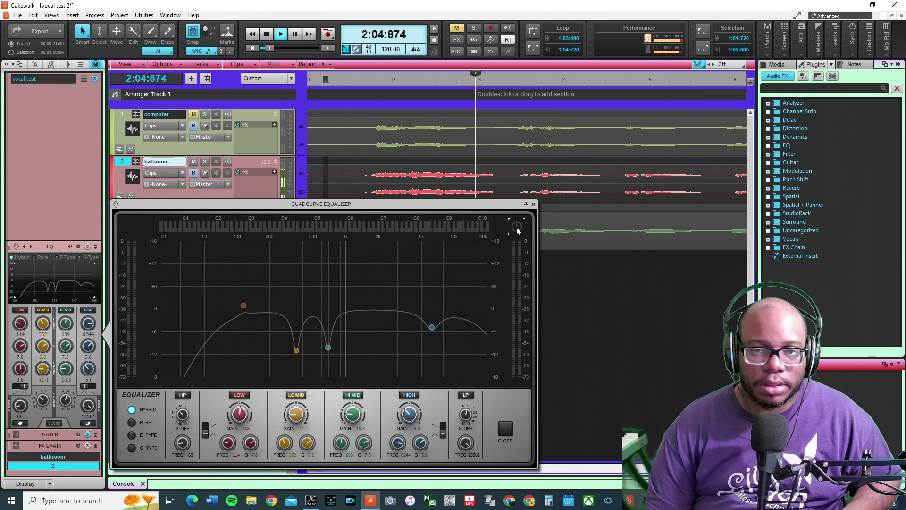
left_click(356, 84)
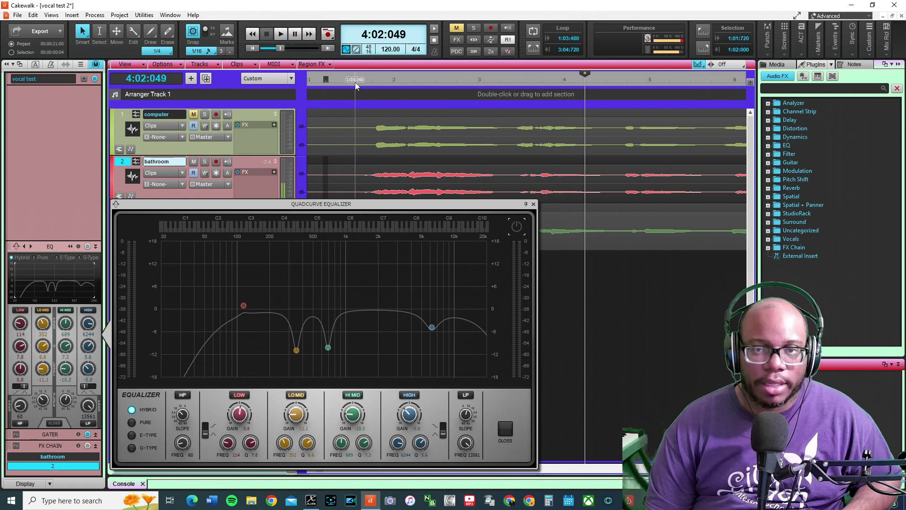
left_click(356, 84)
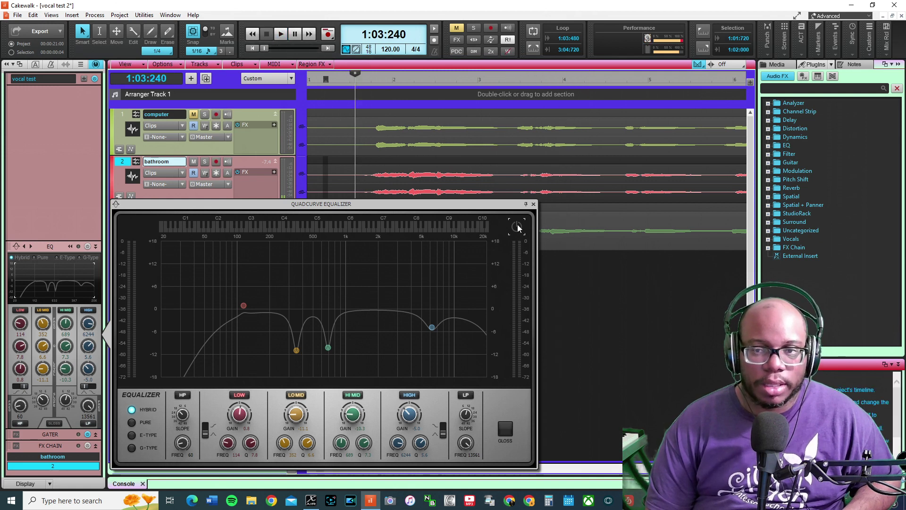
left_click(517, 227)
key("space")
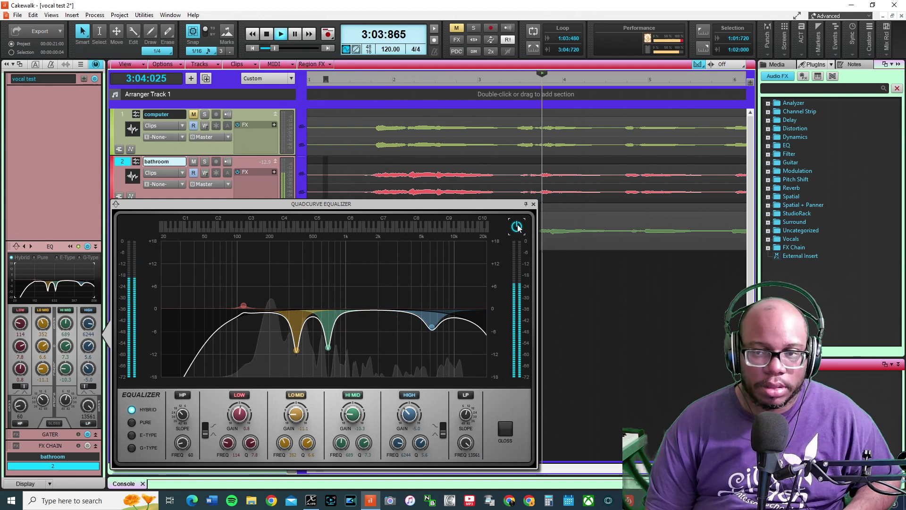
Step: Replay the opening vocal phrase from 1:04:000 and 1:04:240 with the equalizer enabled, and stop playback
key("space")
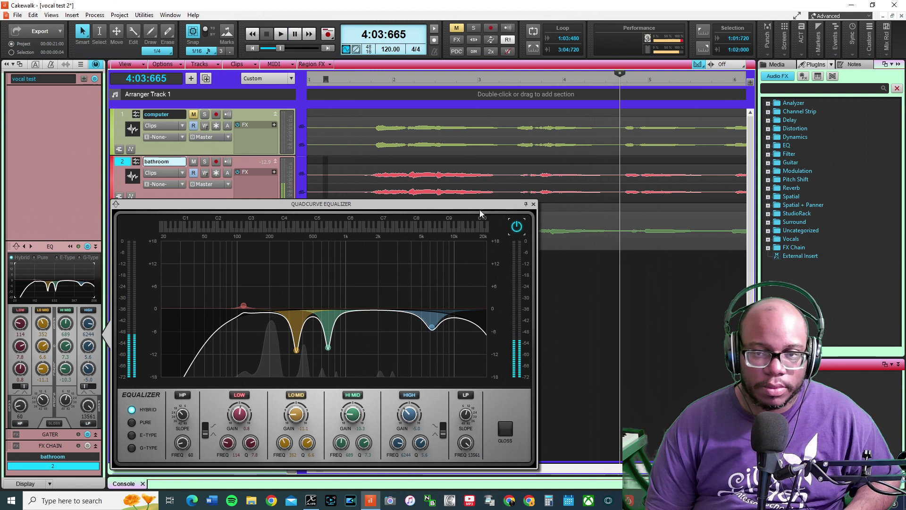
key("space")
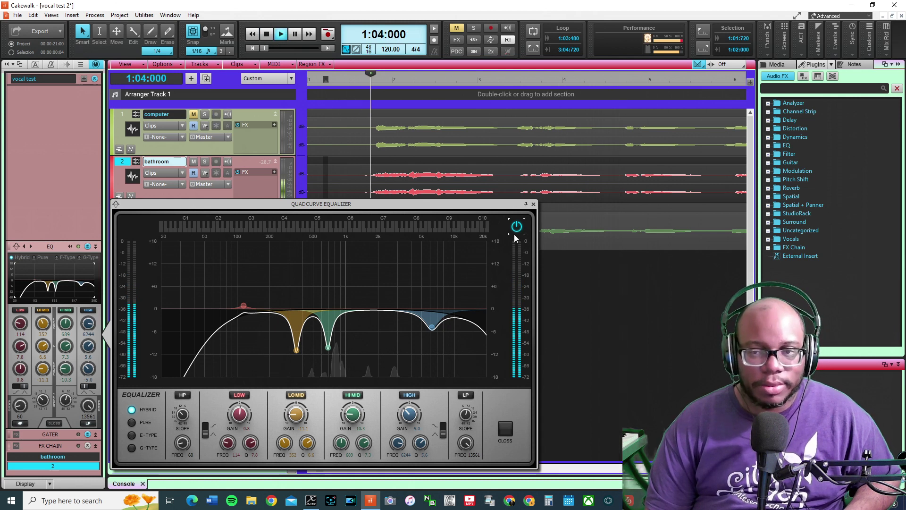
key("space")
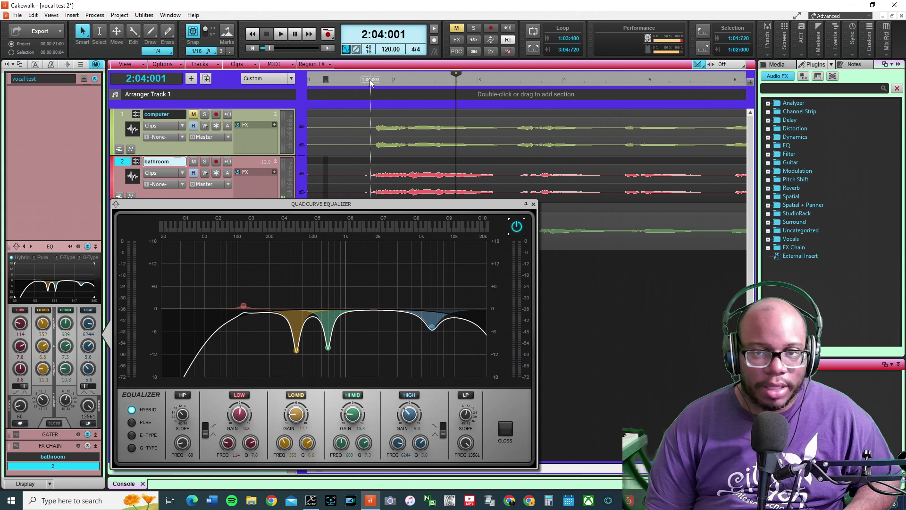
left_click(373, 83)
key("space")
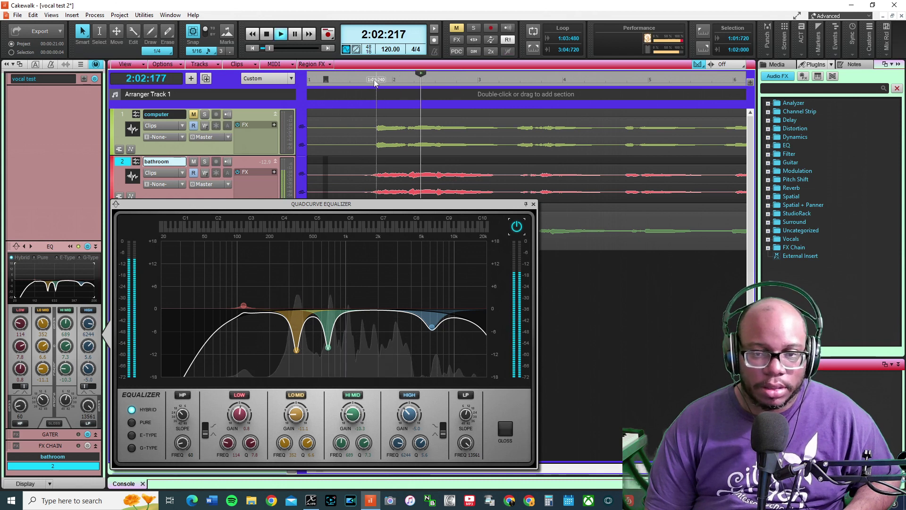
key("space")
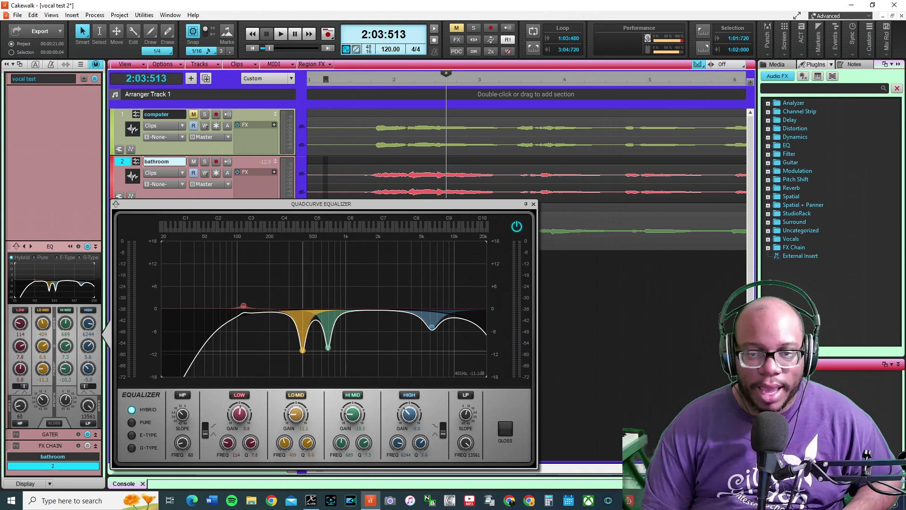
Step: Move the high-mid cut to 859 Hz, make the low-mid band a 12.7 dB cut at 405 Hz with a Q of 13.9, and audition it
left_click_drag(310, 350, 316, 288)
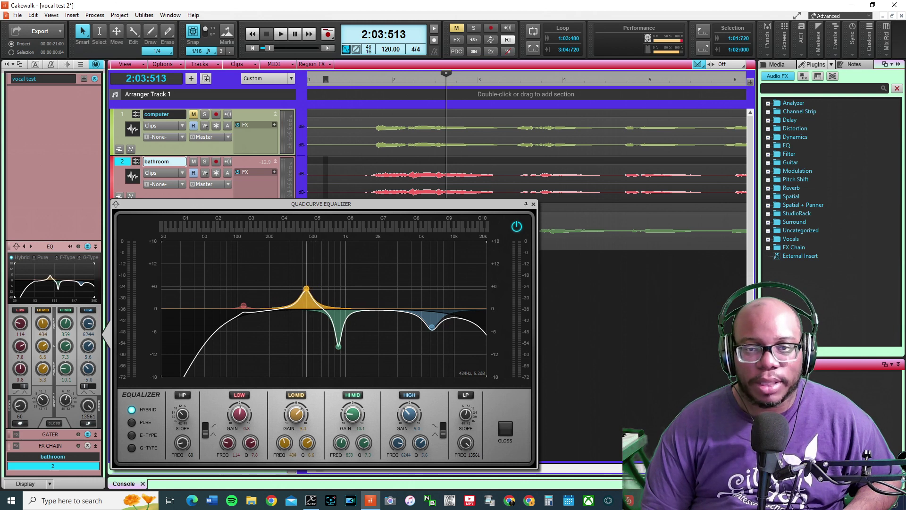
left_click_drag(306, 289, 303, 331)
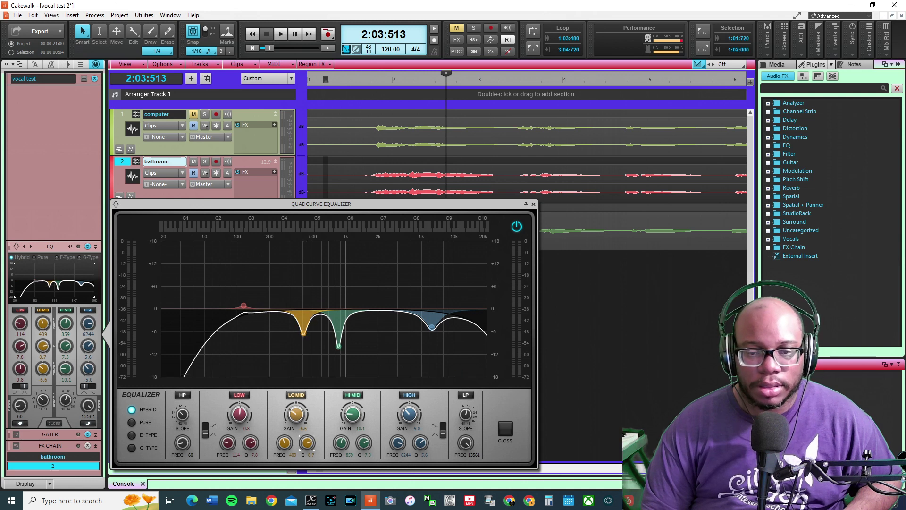
key("space")
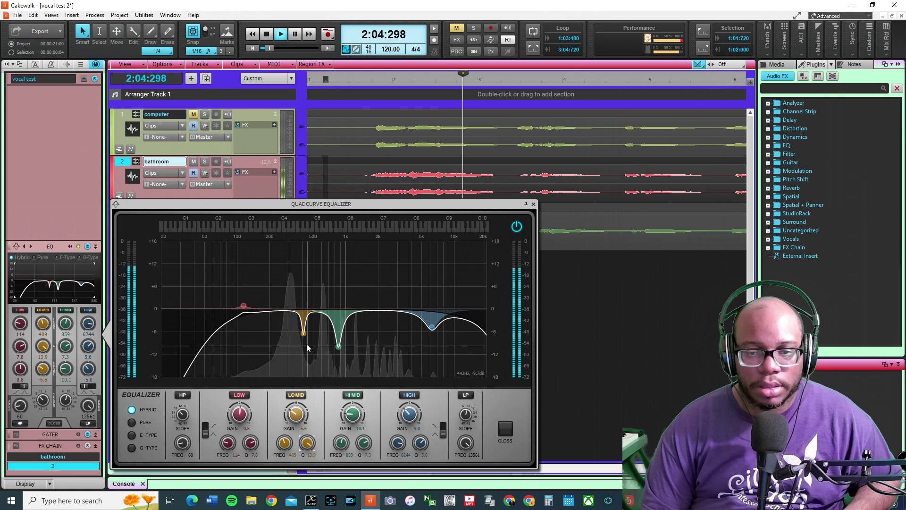
left_click_drag(303, 334, 303, 356)
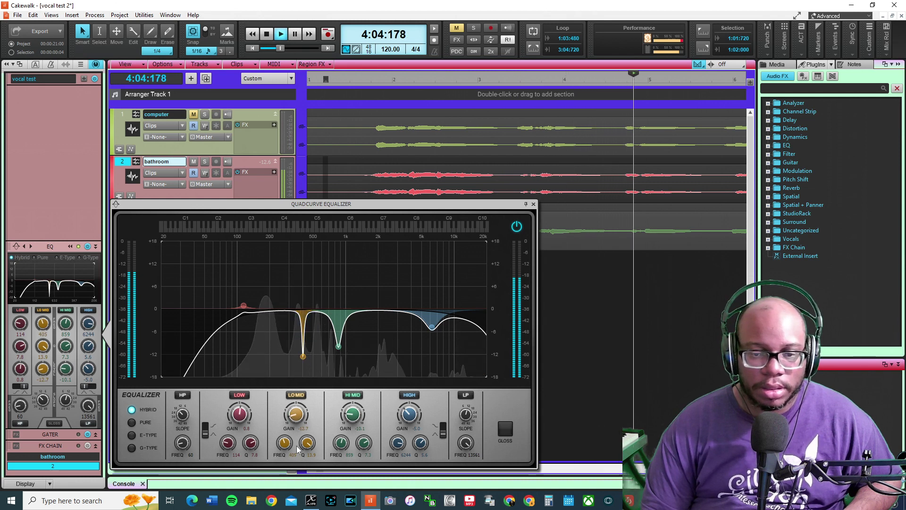
left_click(376, 81)
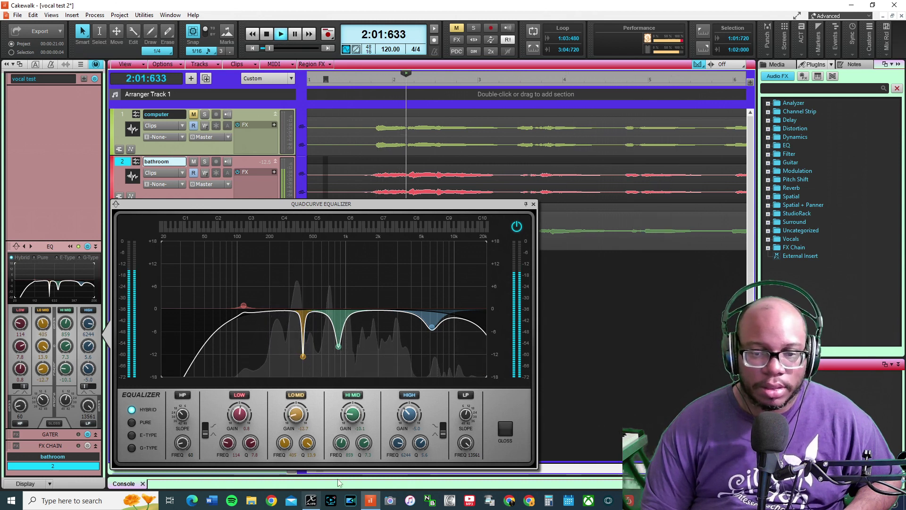
key("space")
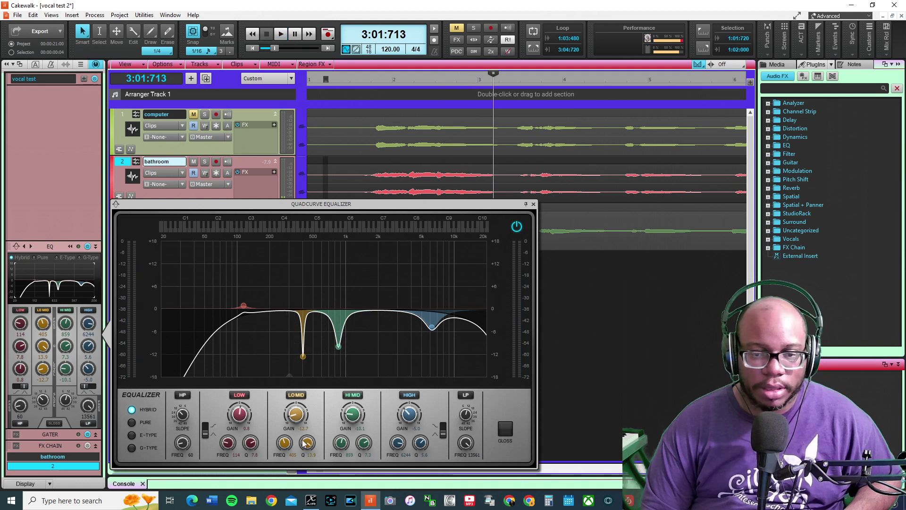
Step: Widen the low-mid cut to a Q of 6.2, switch the band off and on, and try it at 331 Hz during playback
double_click(302, 358)
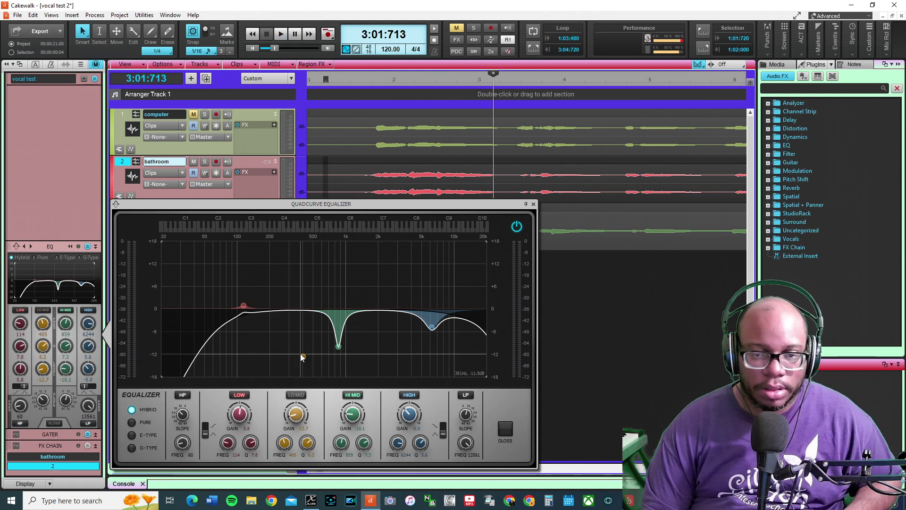
left_click(298, 395)
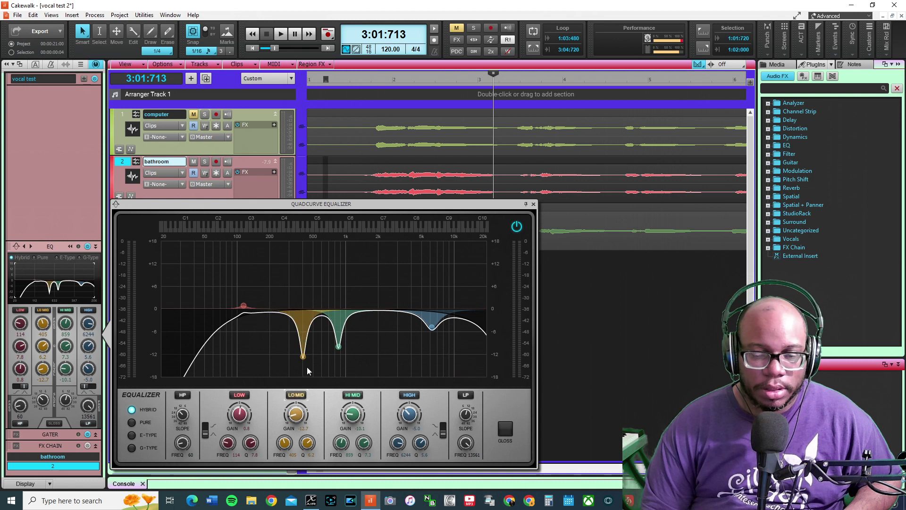
left_click_drag(302, 356, 294, 356)
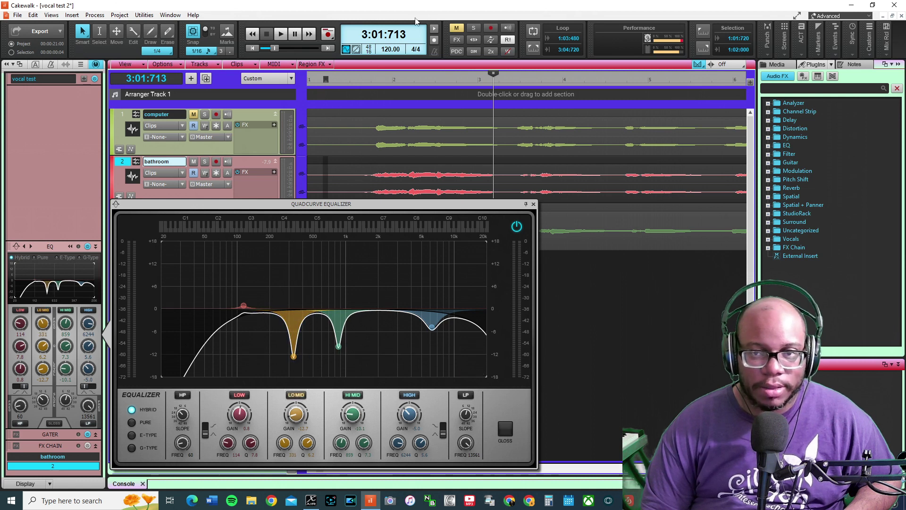
key("space")
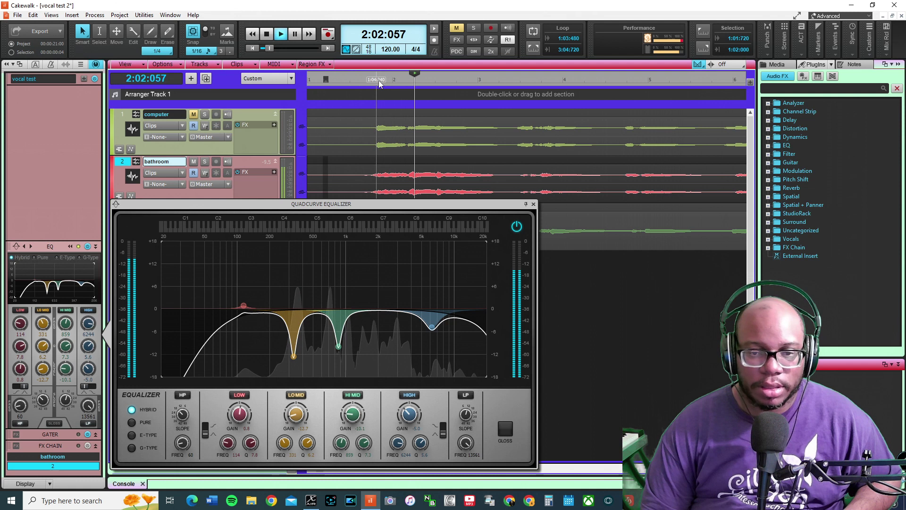
Step: Turn the low-mid band into a narrow 8.6 dB boost at 409 Hz with a Q of 15.8 and audition the opening phrase
key("space")
left_click_drag(294, 355, 304, 279)
left_click_drag(307, 443, 307, 409)
key("space")
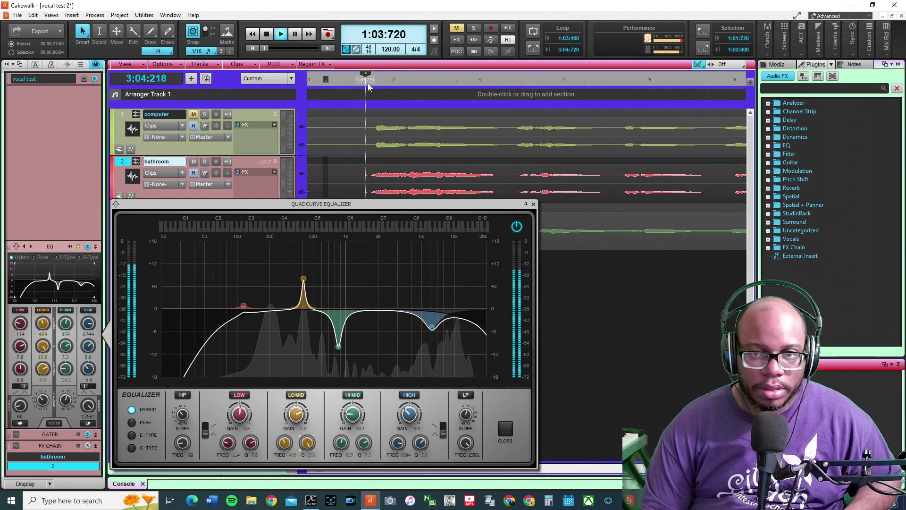
key("space")
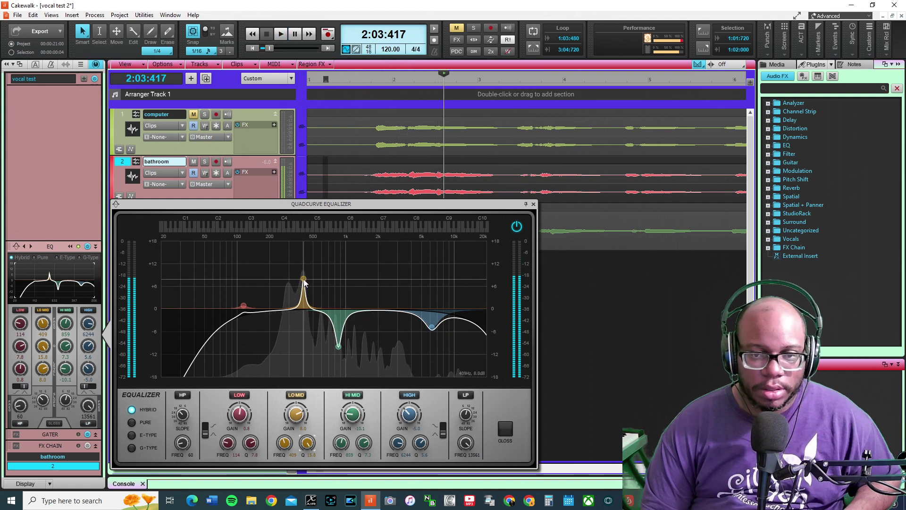
left_click_drag(304, 278, 305, 277)
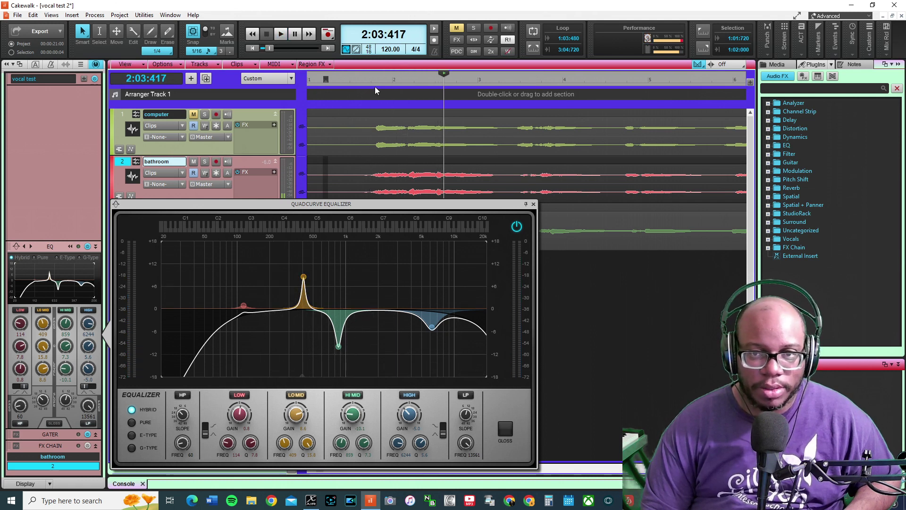
key("space")
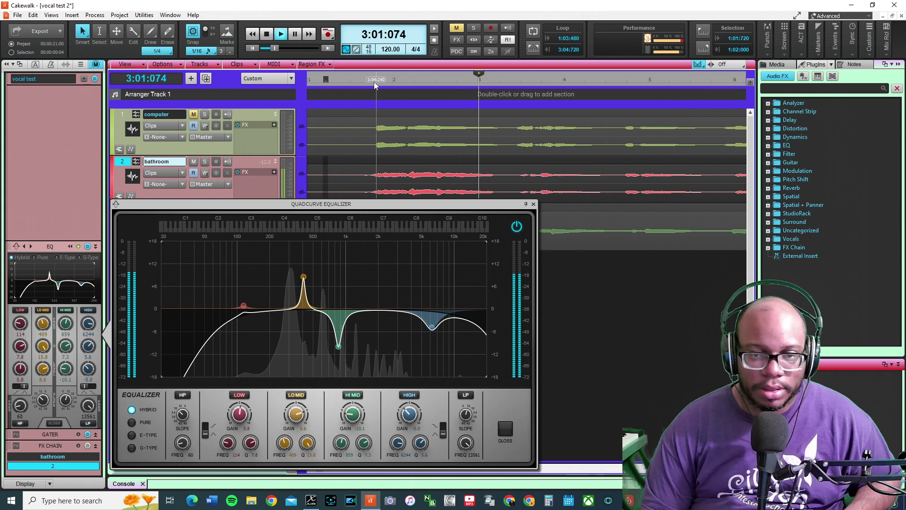
left_click(366, 81)
key("space")
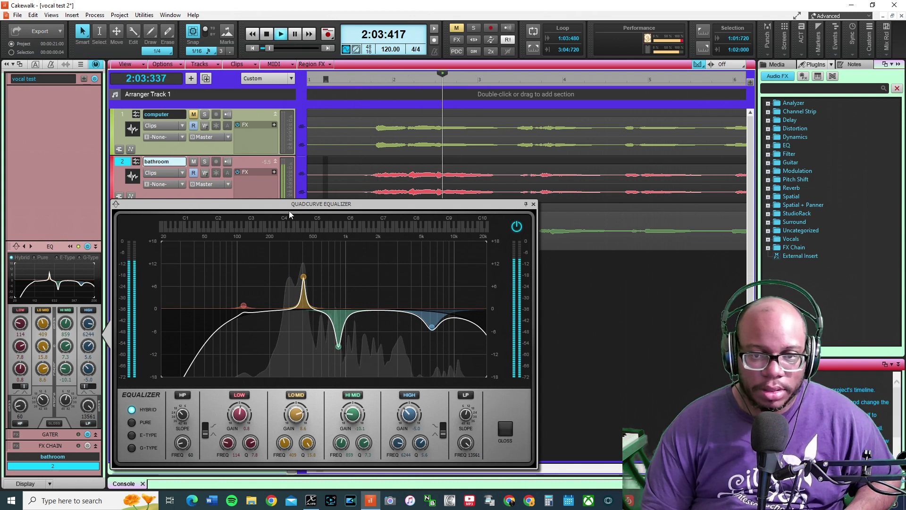
key("space")
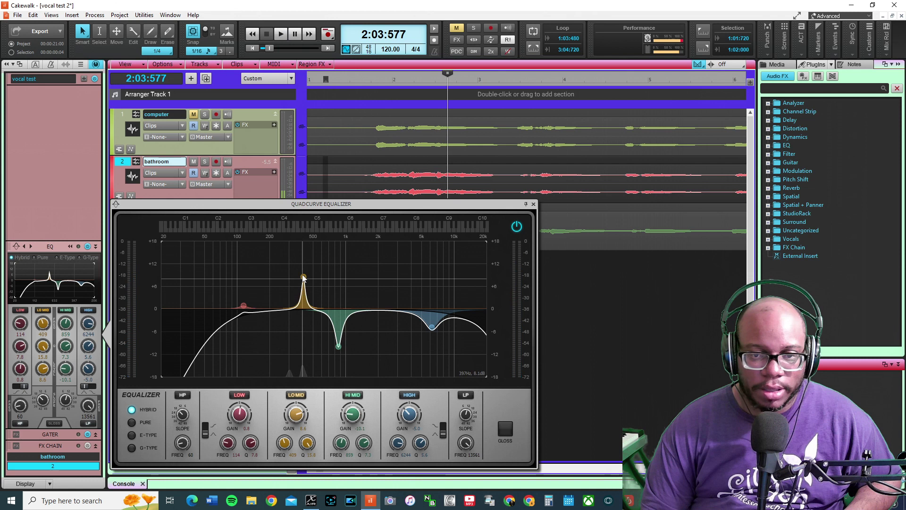
Step: Make the low-mid band a 13.9 dB cut at 397 Hz, widen it to a Q of 5.9, and audition it from 1:03:720
left_click_drag(304, 278, 304, 324)
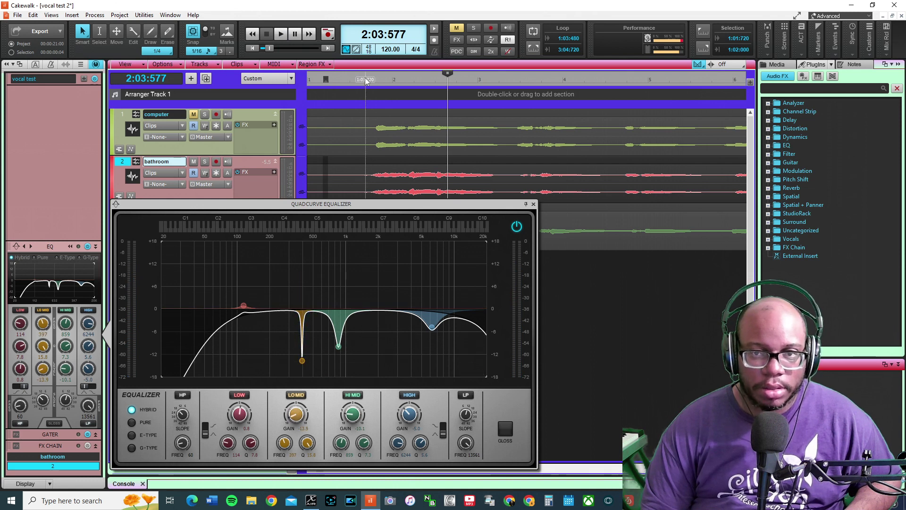
key("space")
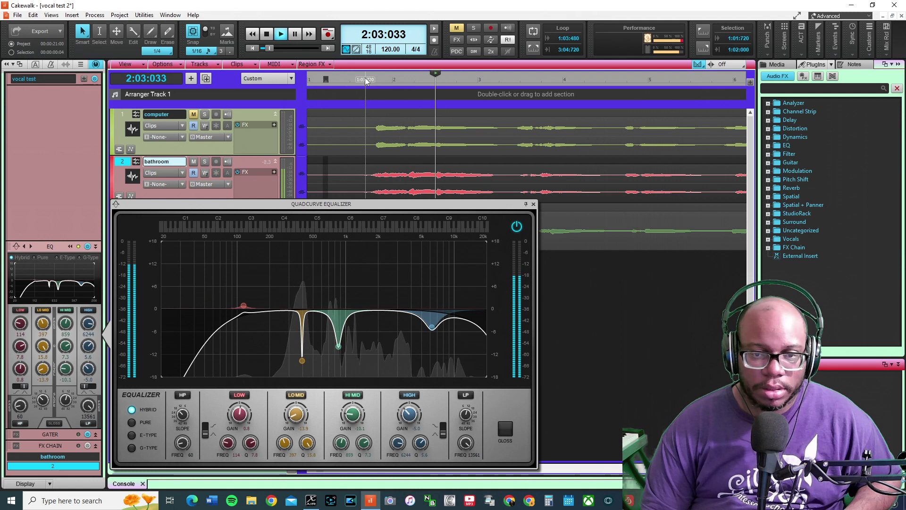
left_click_drag(307, 443, 308, 471)
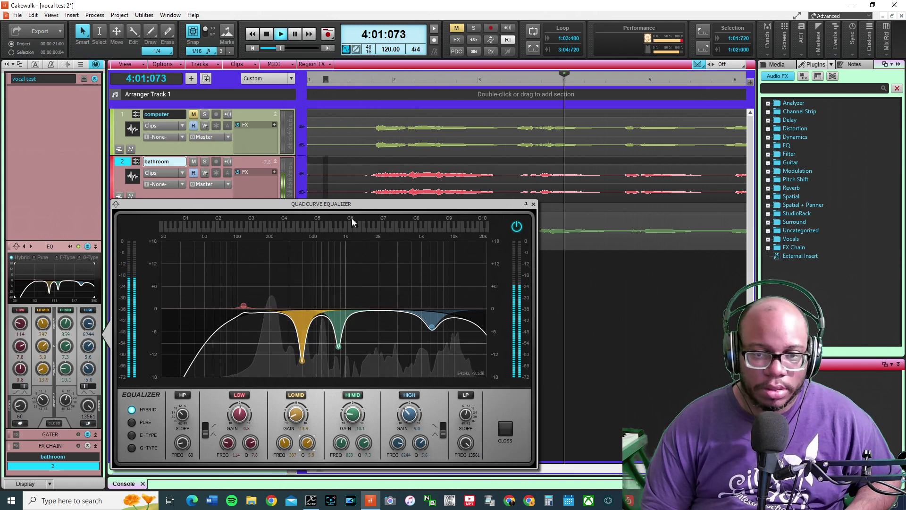
left_click(364, 80)
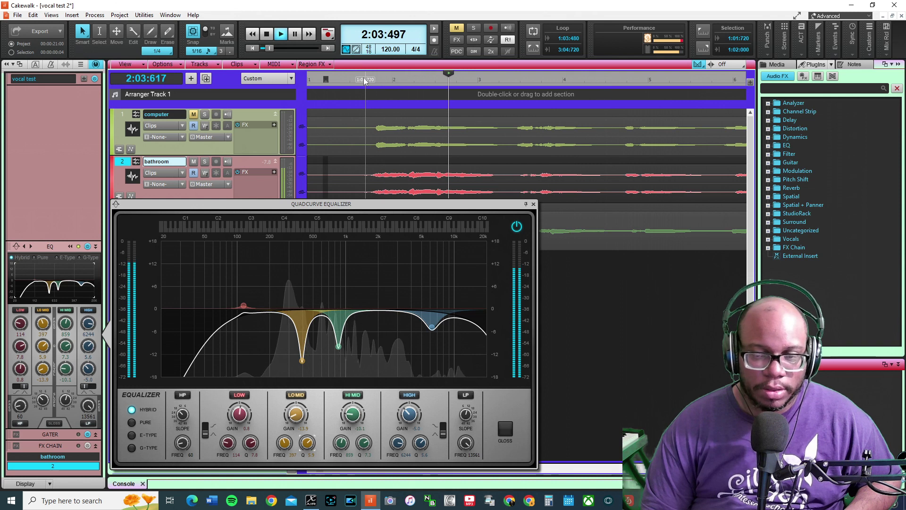
key("space")
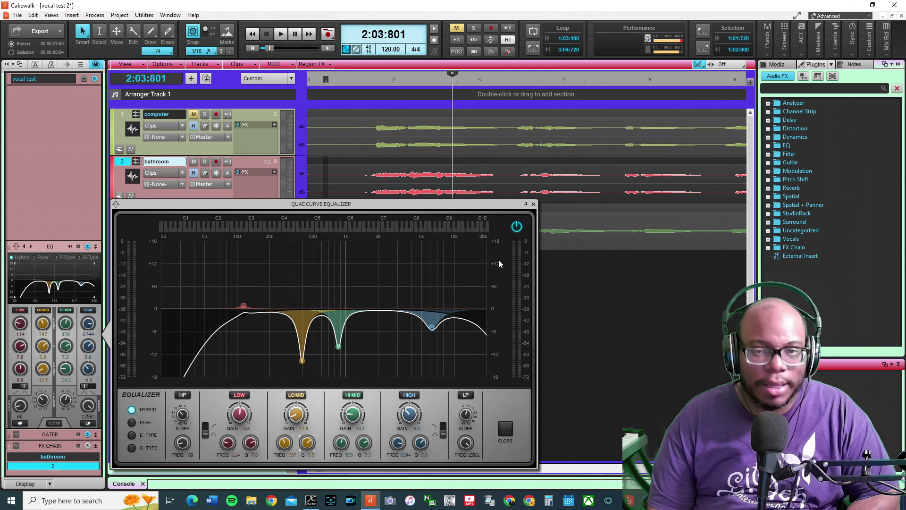
Step: Close the equalizer window, set the playback position to 1:03:720, and expand the Gater module
left_click(533, 204)
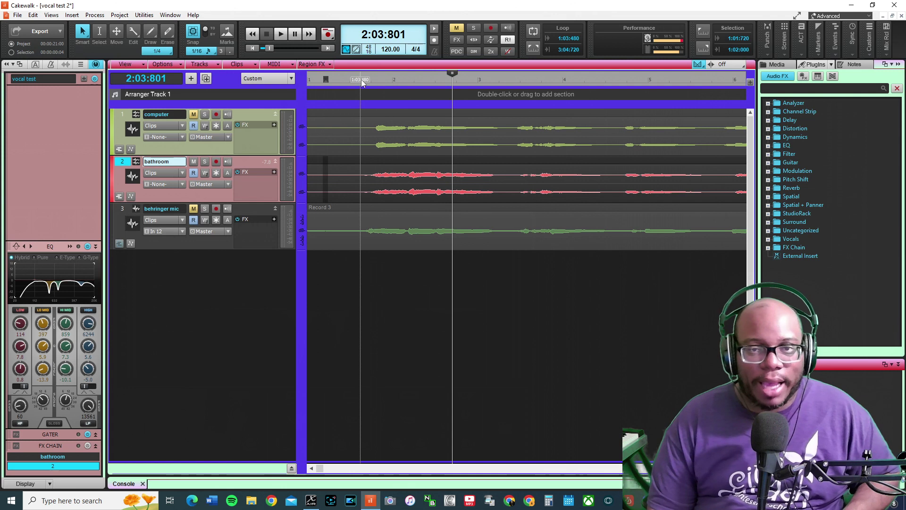
left_click(367, 80)
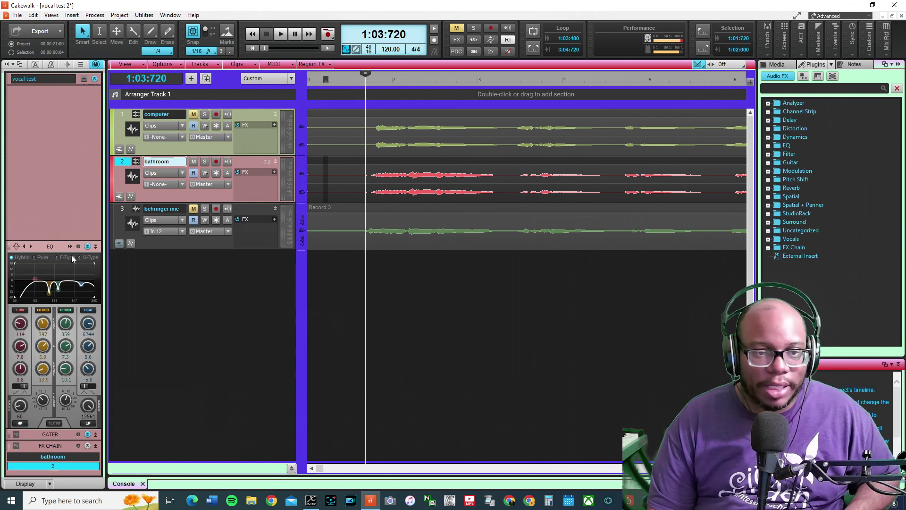
left_click(96, 434)
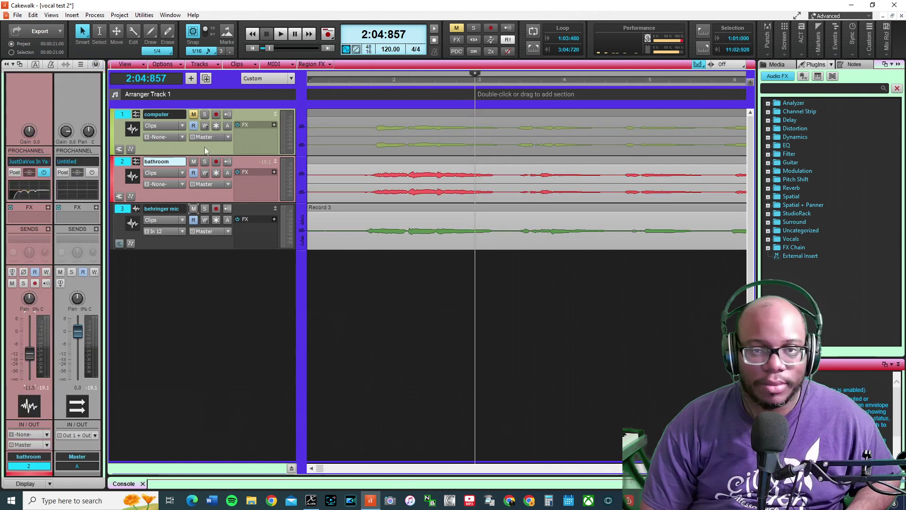
Step: Mute the bathroom track and play the behringer mic track from just before the first vocal phrase
left_click(194, 161)
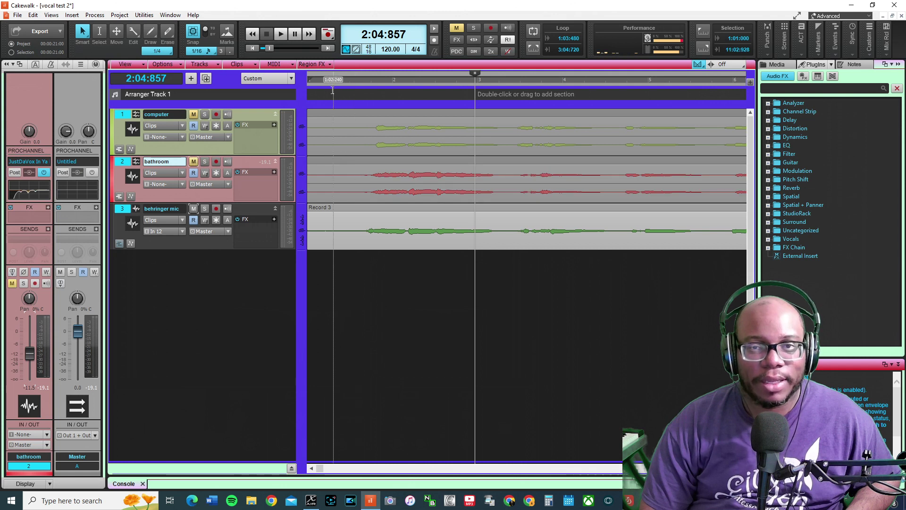
left_click(358, 90)
key("space")
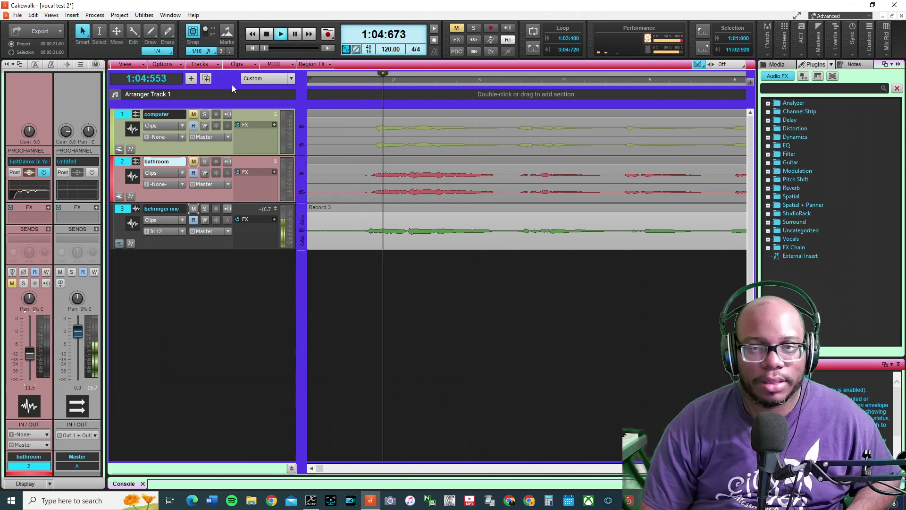
Step: Mute the behringer mic track, play the unmuted computer track from 1:03:480, and increase the computer track's height
key("space")
left_click(194, 209)
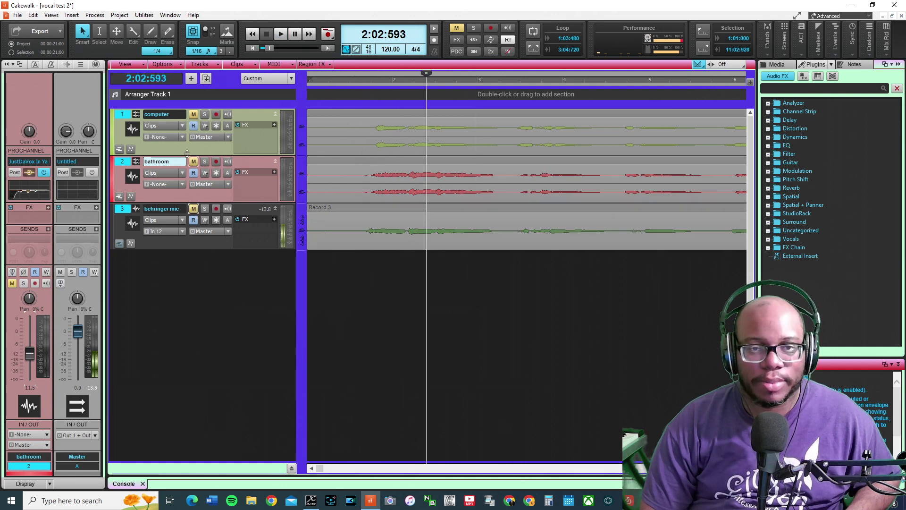
left_click(193, 115)
left_click(362, 84)
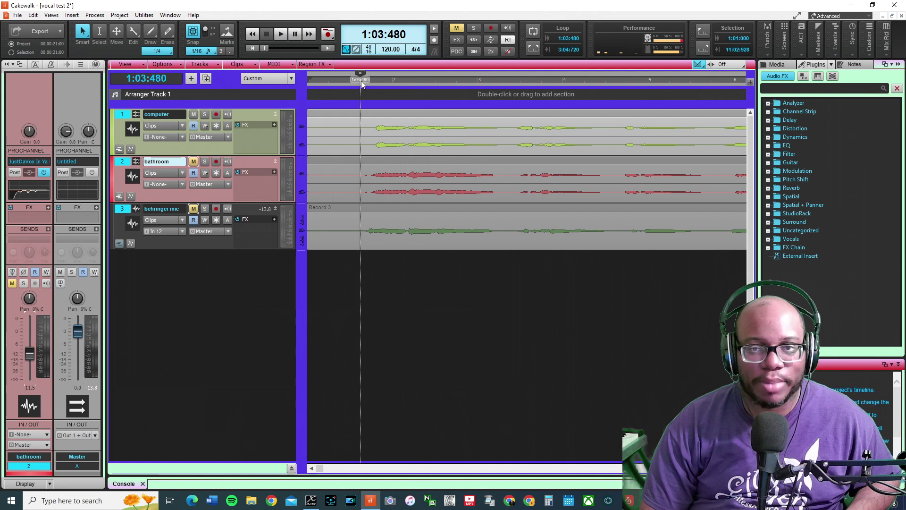
key("space")
left_click_drag(264, 155, 272, 213)
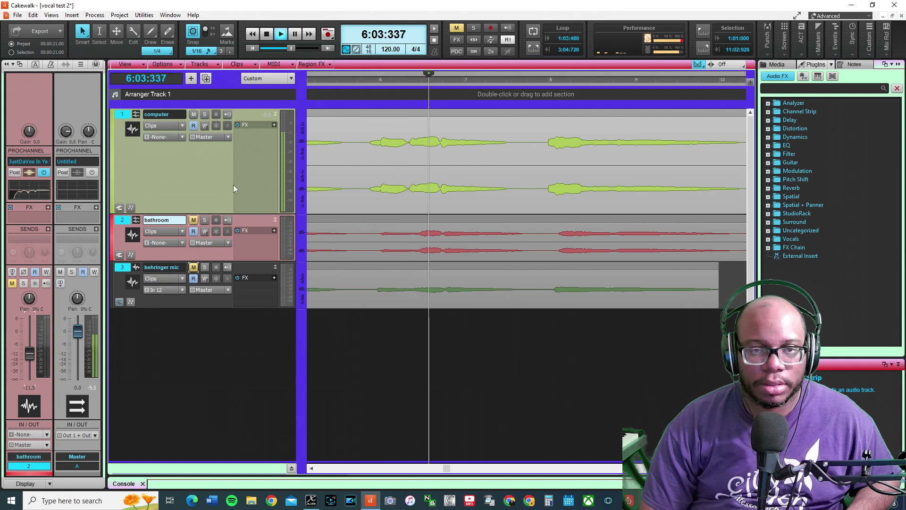
Step: Load the vocal test.pcp preset into the computer track's ProChannel
left_click(121, 115)
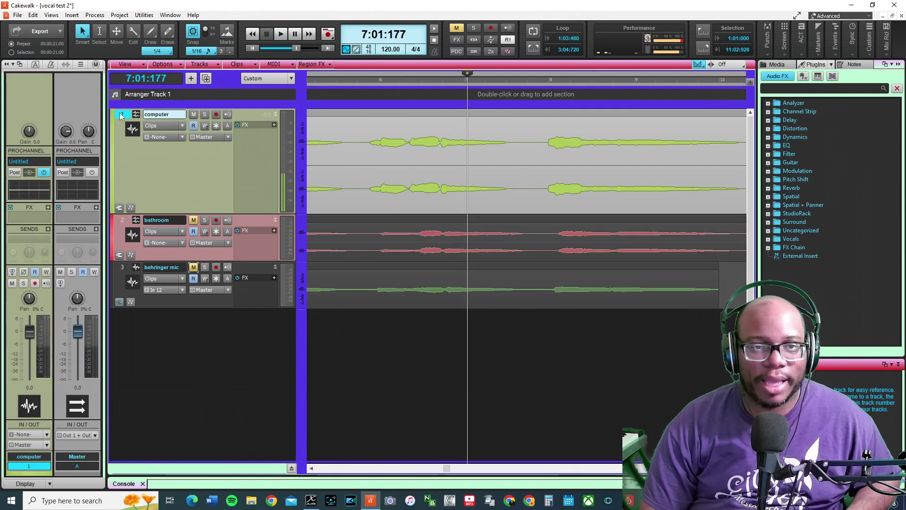
left_click(121, 114)
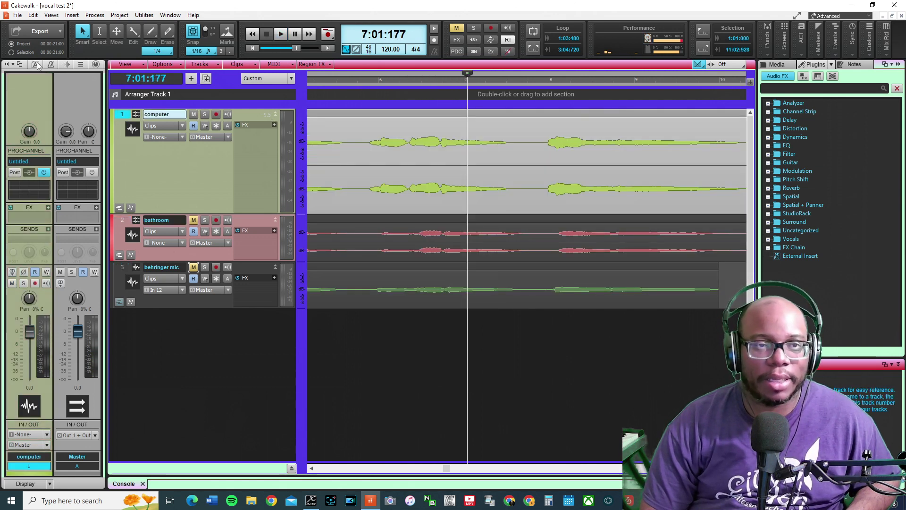
left_click(94, 65)
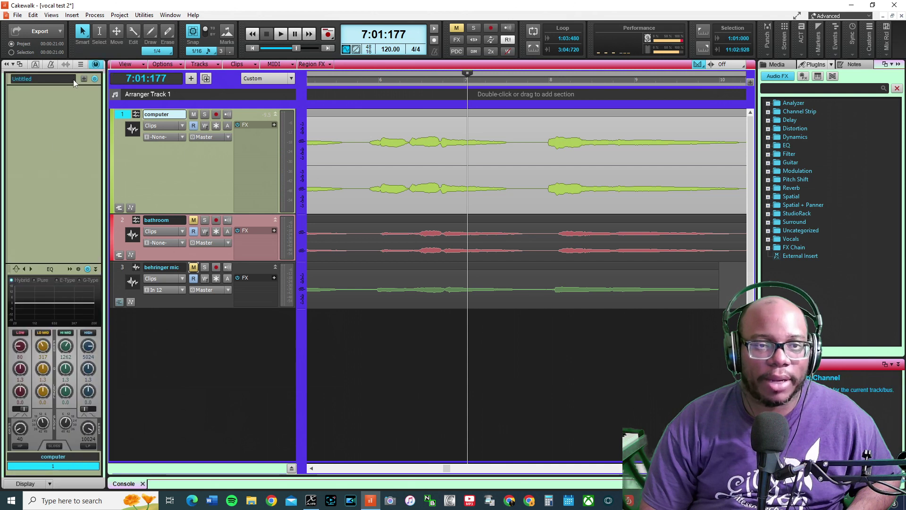
left_click(78, 81)
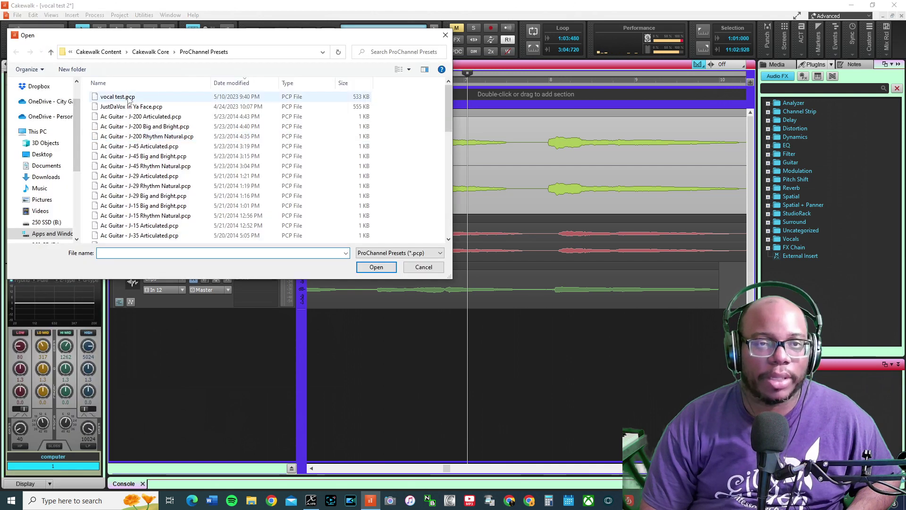
left_click(118, 96)
left_click(376, 267)
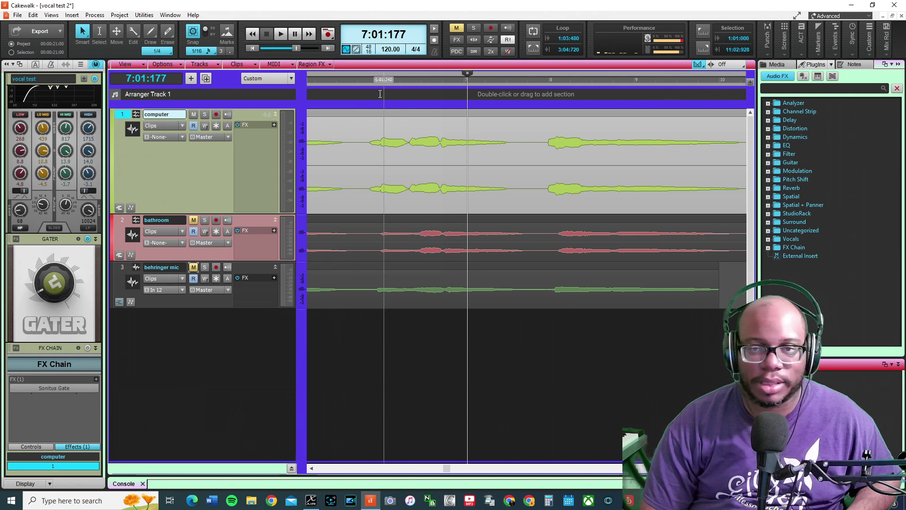
Step: Audition the computer track from the start while checking the Gater threshold, and collapse the Gater module
key("w")
key("space")
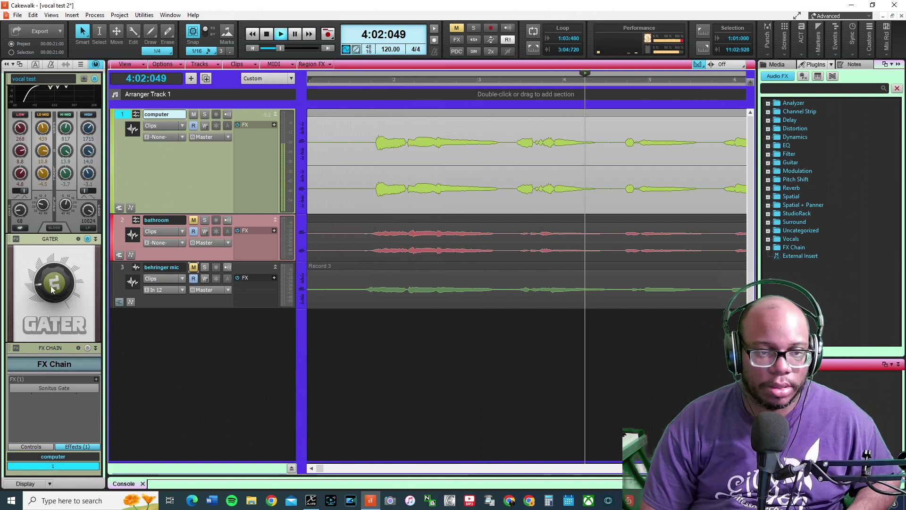
left_click_drag(51, 289, 52, 287)
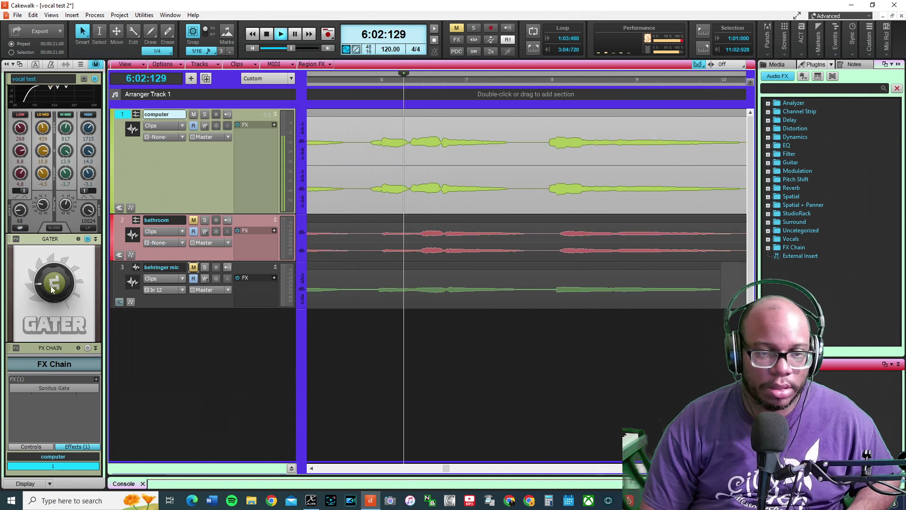
left_click(95, 240)
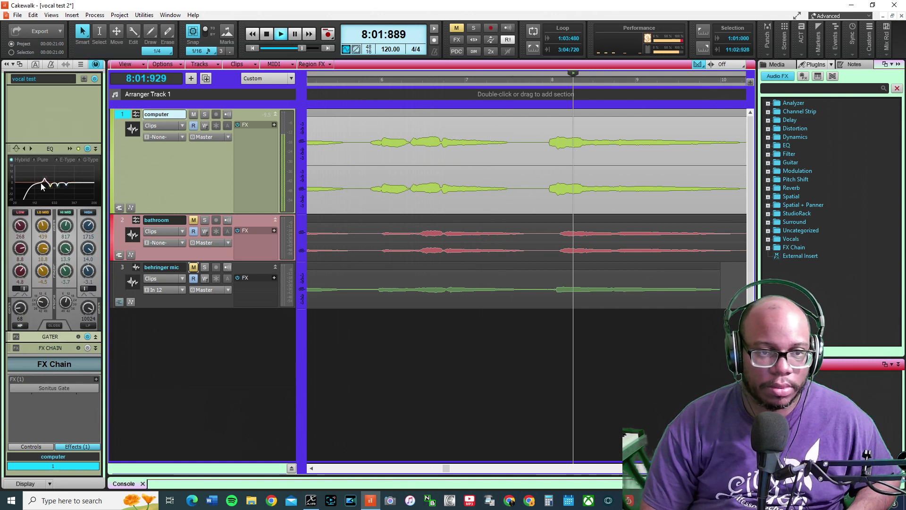
Step: Reset all four equalizer band gains to 0, lower the high-pass frequency to 40 Hz, and resume playback
double_click(49, 186)
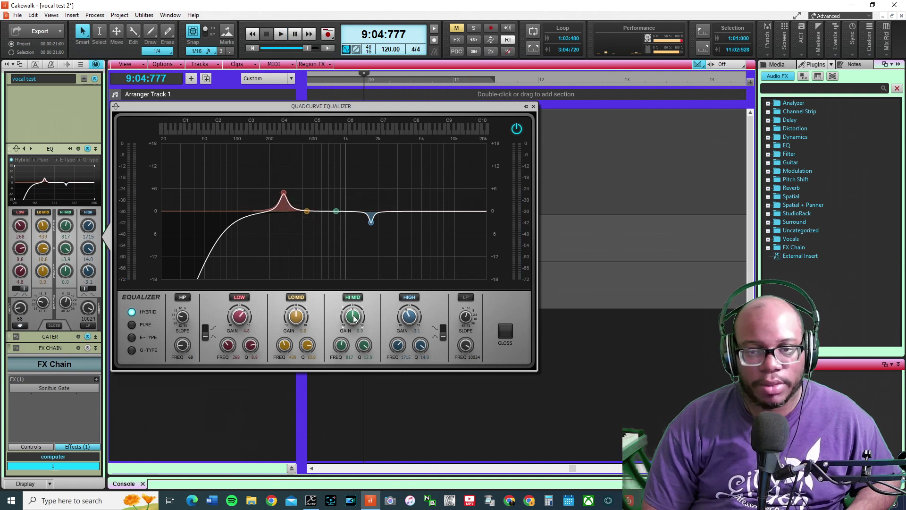
double_click(409, 316)
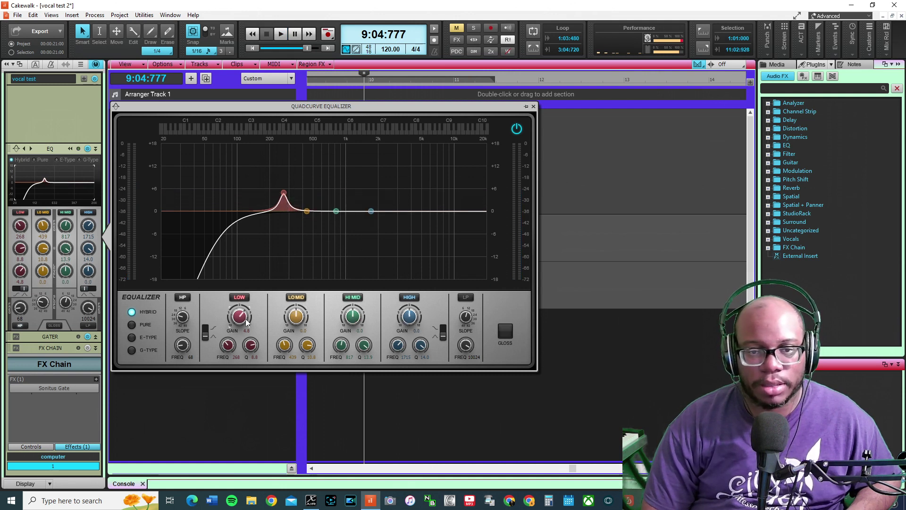
scroll(180, 322, "down", 1)
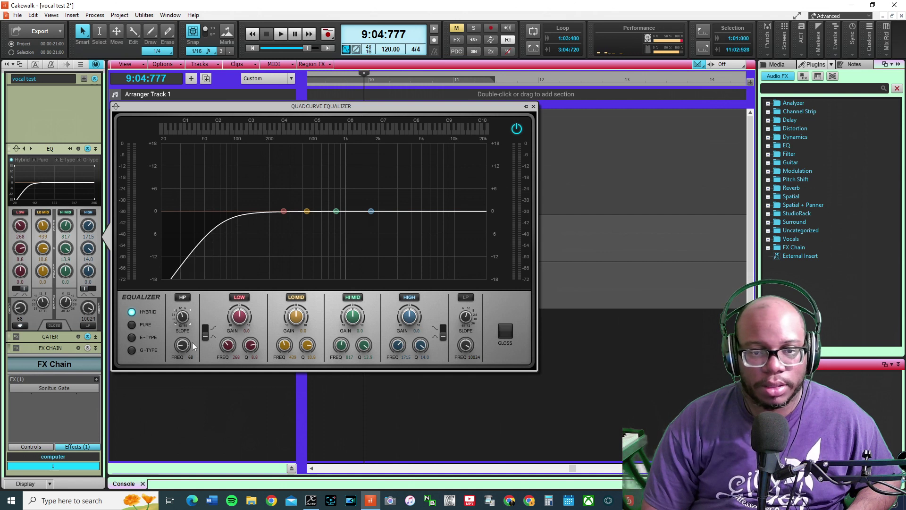
scroll(187, 347, "down", 3)
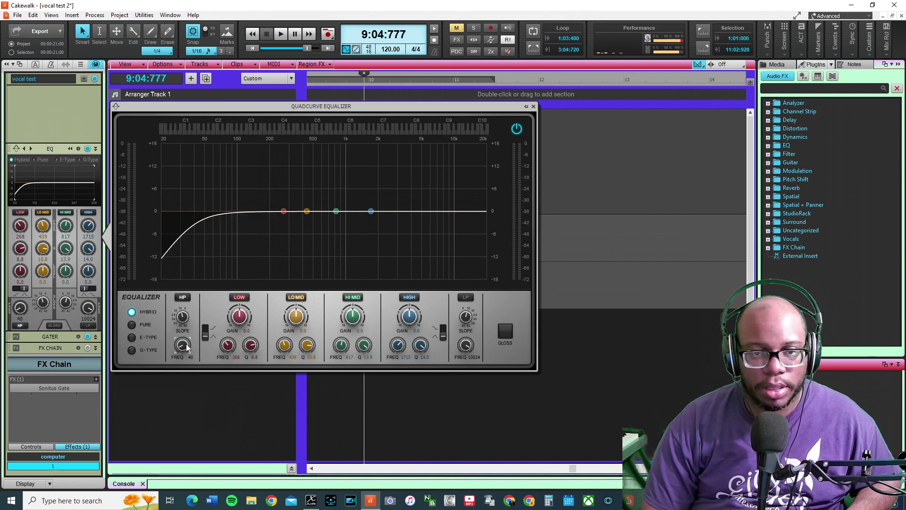
key("space")
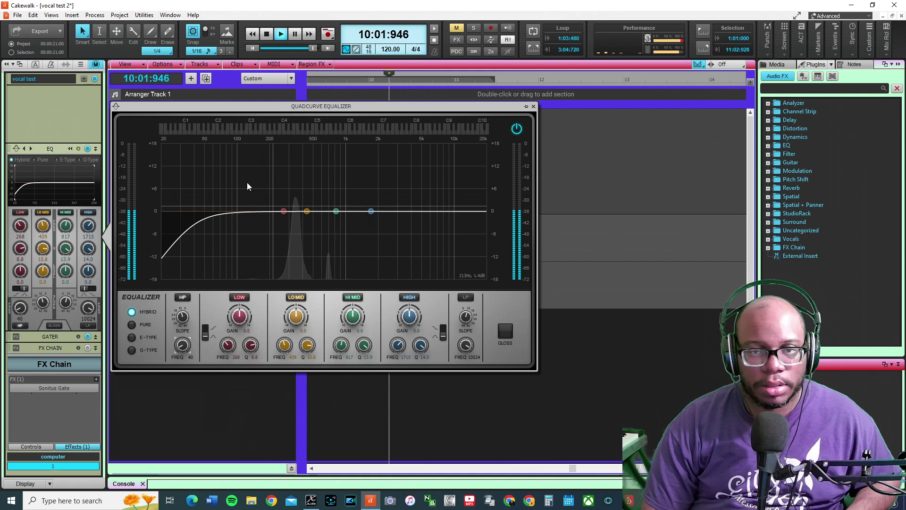
Step: Return to the project start and set a playback loop from 1:04:000 to 6:01:240
left_click(254, 48)
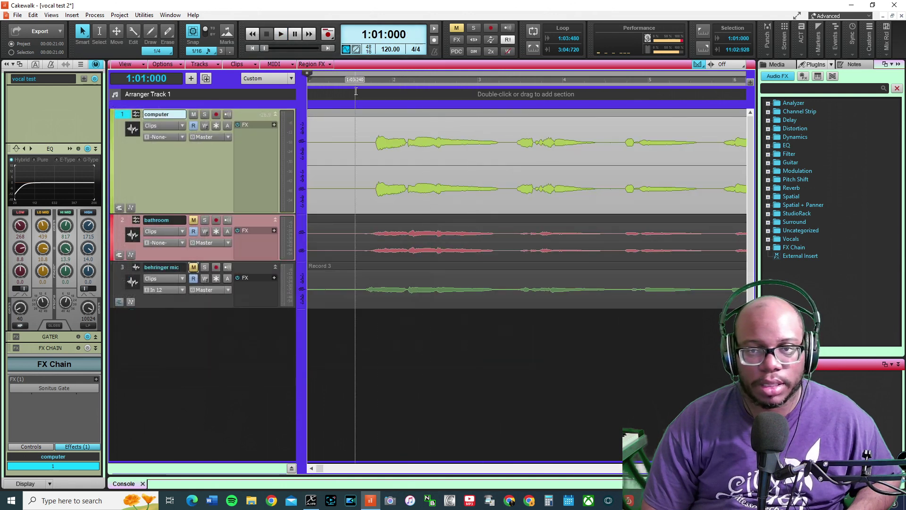
left_click(371, 89)
mouse_move(372, 82)
left_mouse_down()
mouse_move(607, 82)
mouse_move(664, 78)
mouse_move(666, 68)
left_mouse_up()
left_click(534, 45)
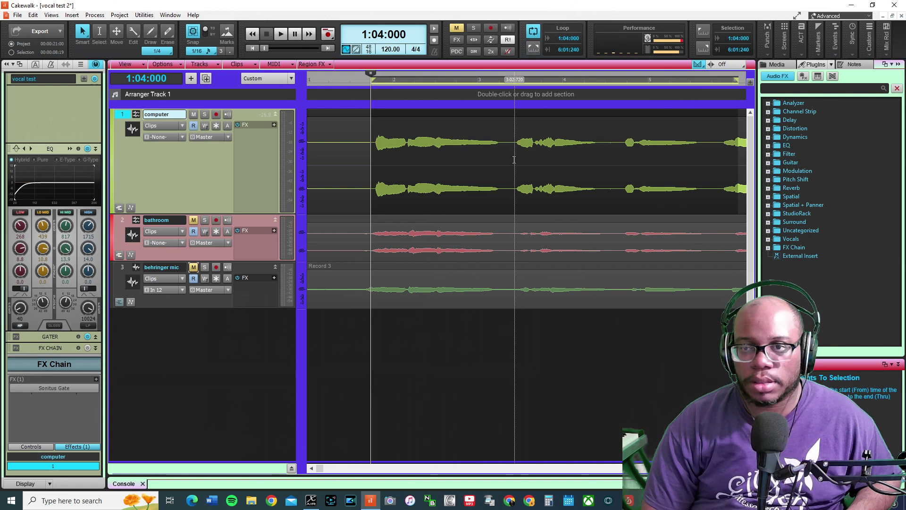
Step: Play the loop and raise the high-pass filter frequency to 60 Hz in the enlarged equalizer
key("space")
double_click(55, 186)
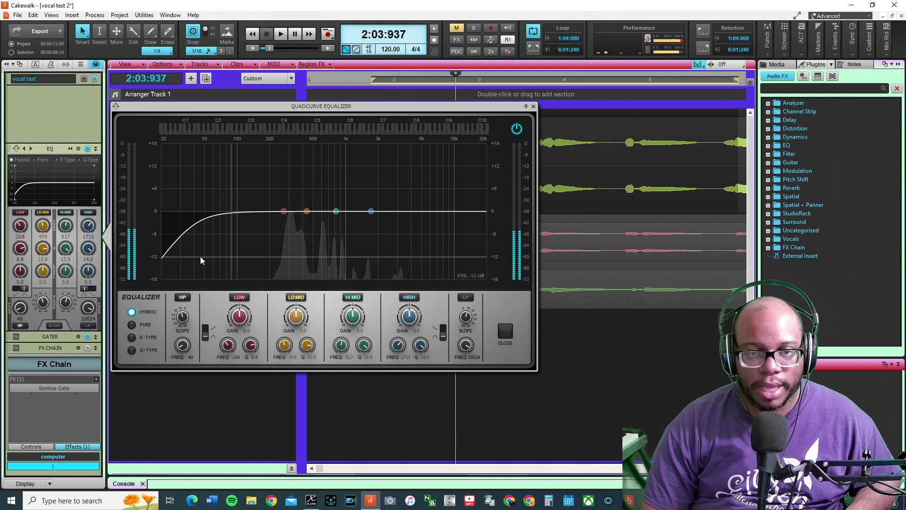
left_click_drag(177, 337, 177, 330)
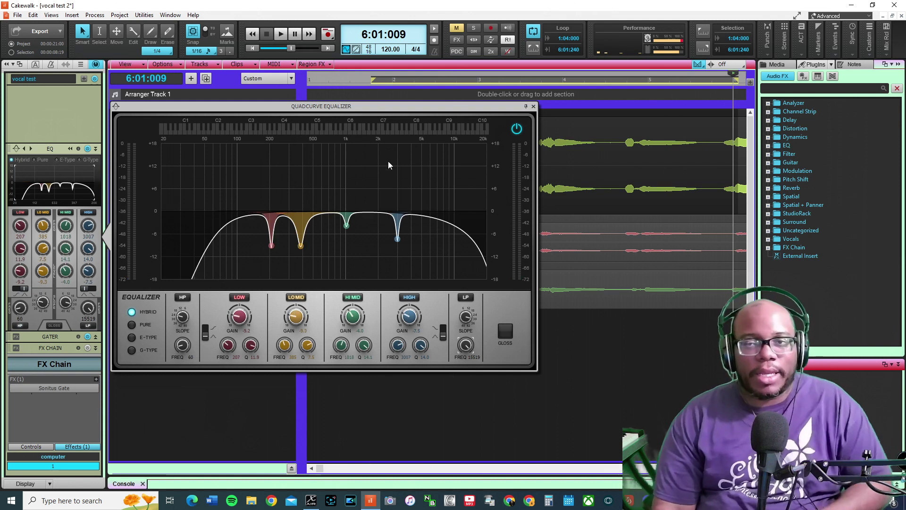
Step: Compare the looped vocal with the equalizer bypassed and re-enabled, and close the equalizer window
left_click(518, 131)
key("space")
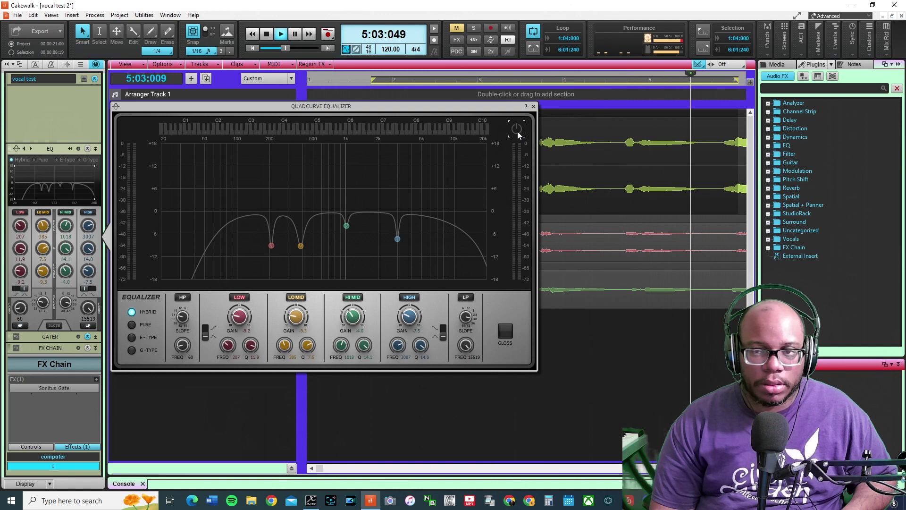
left_click(517, 133)
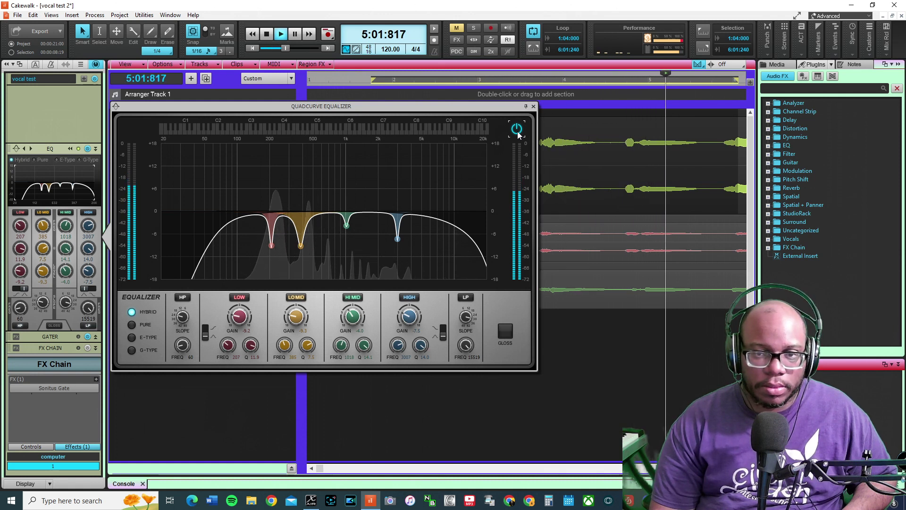
key("space")
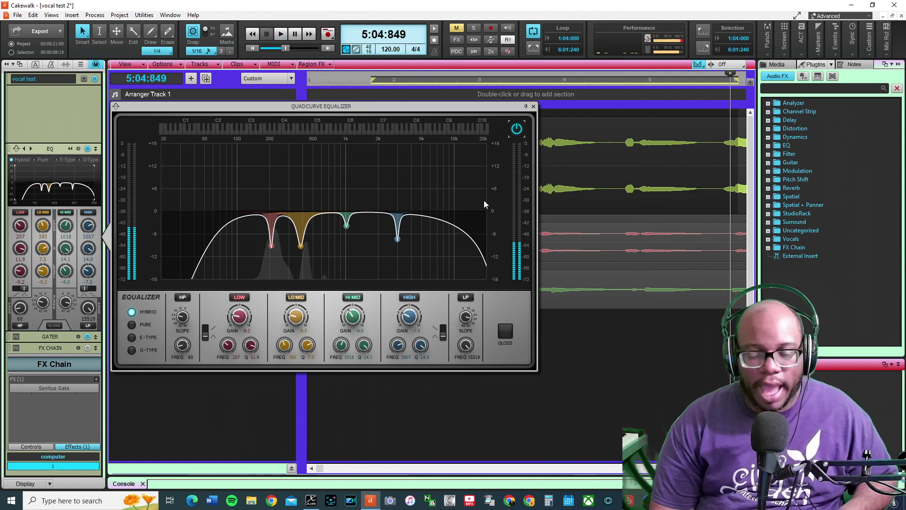
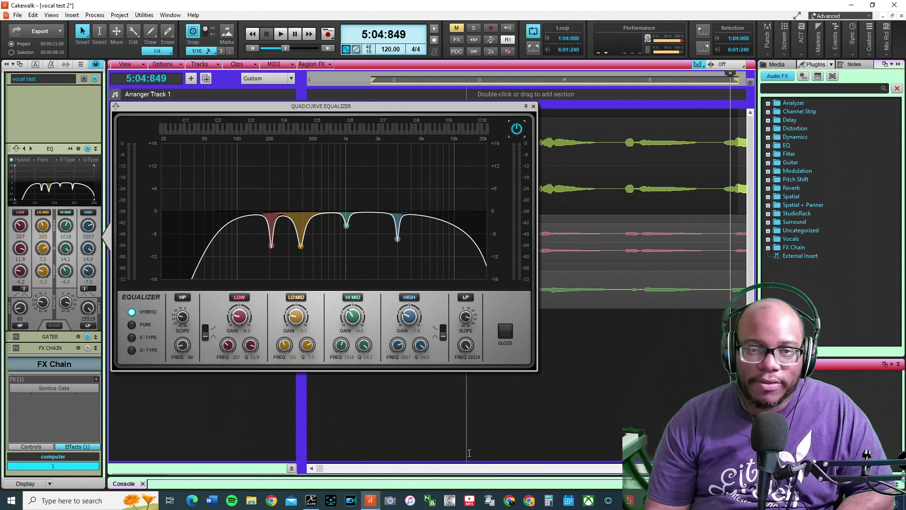
left_click(534, 106)
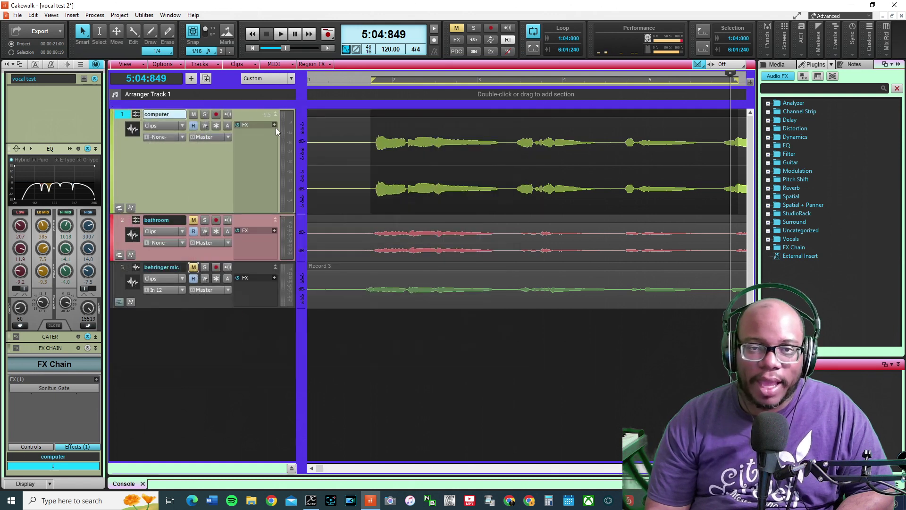
right_click(276, 129)
mouse_move(344, 149)
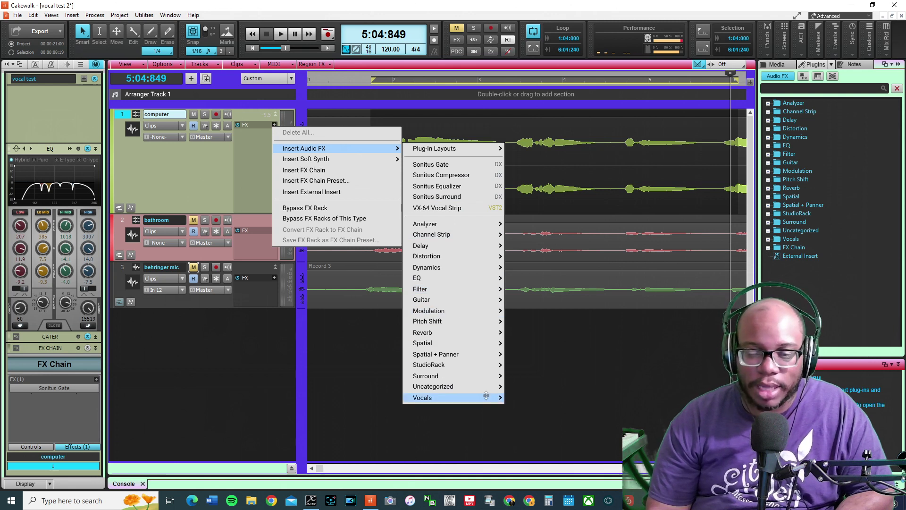
mouse_move(483, 391)
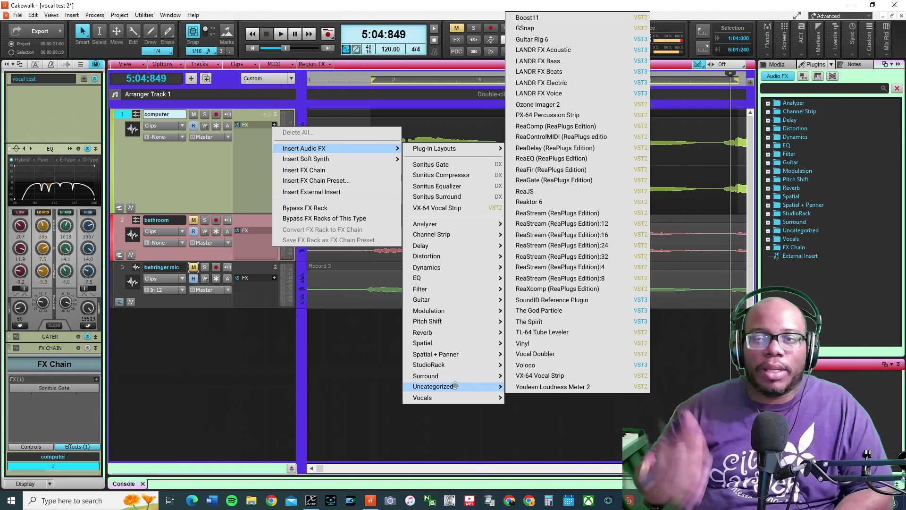
left_click(687, 323)
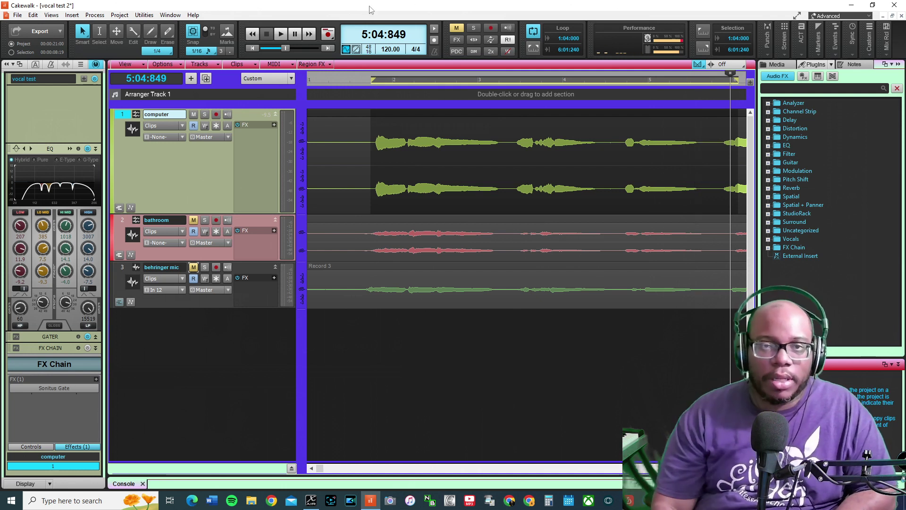
left_click(274, 125)
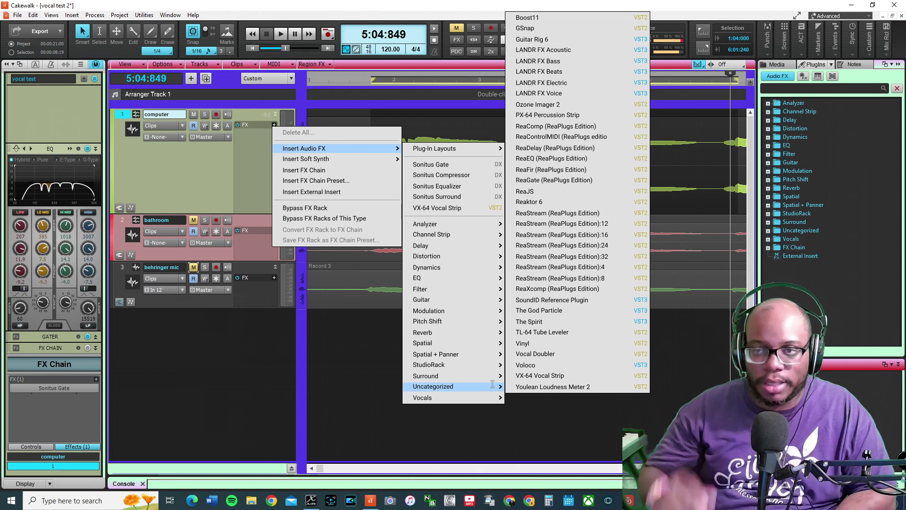
left_click(236, 431)
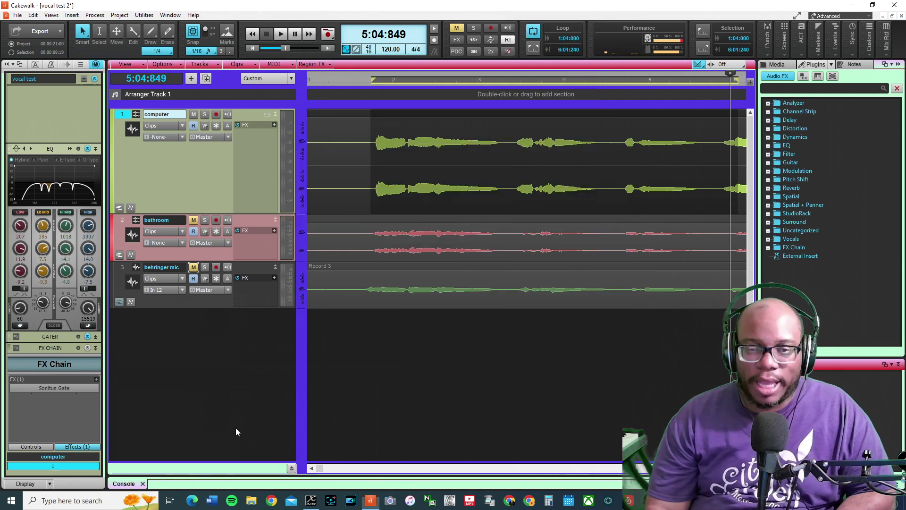